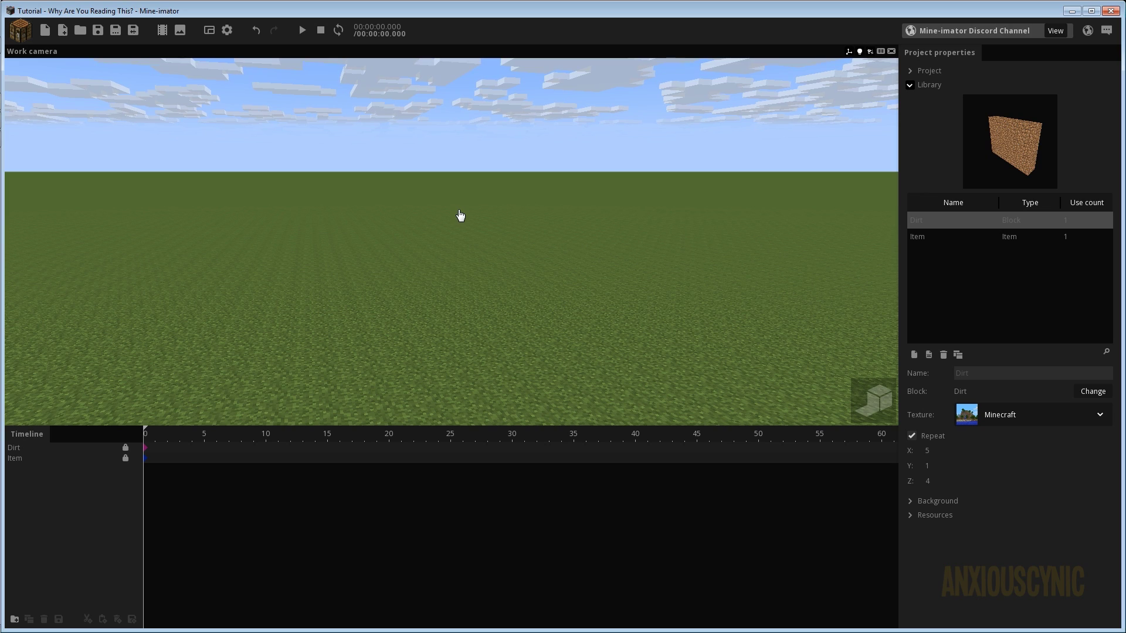
- Create a 3D item in the scene using the diamond sword from the Minecraft item sheet
right_drag(539, 203, 554, 197)
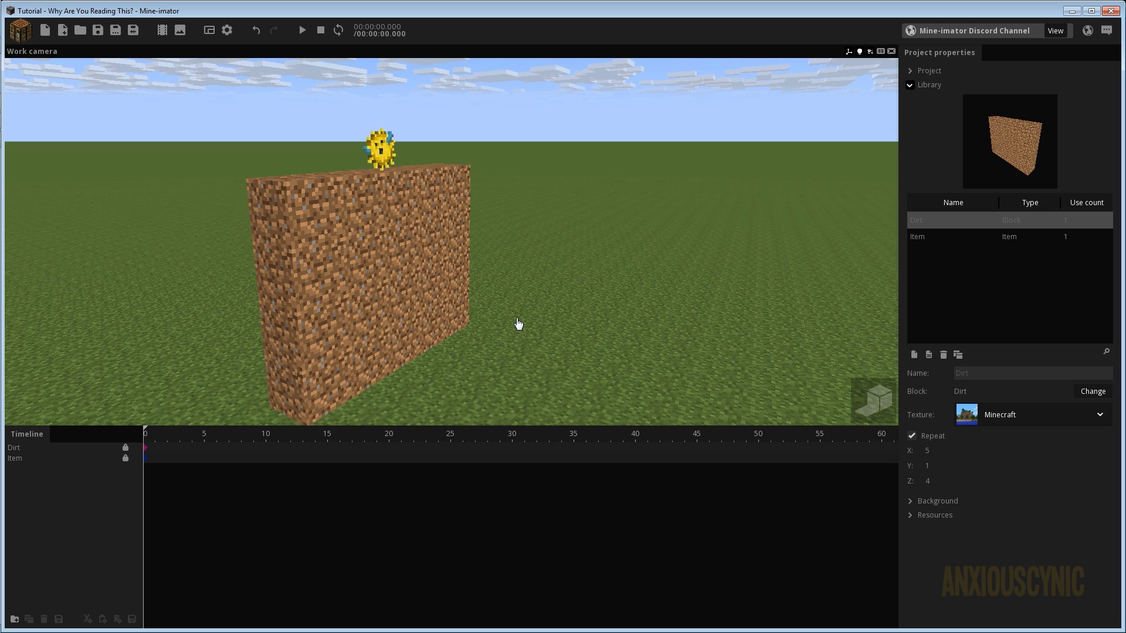
click(21, 30)
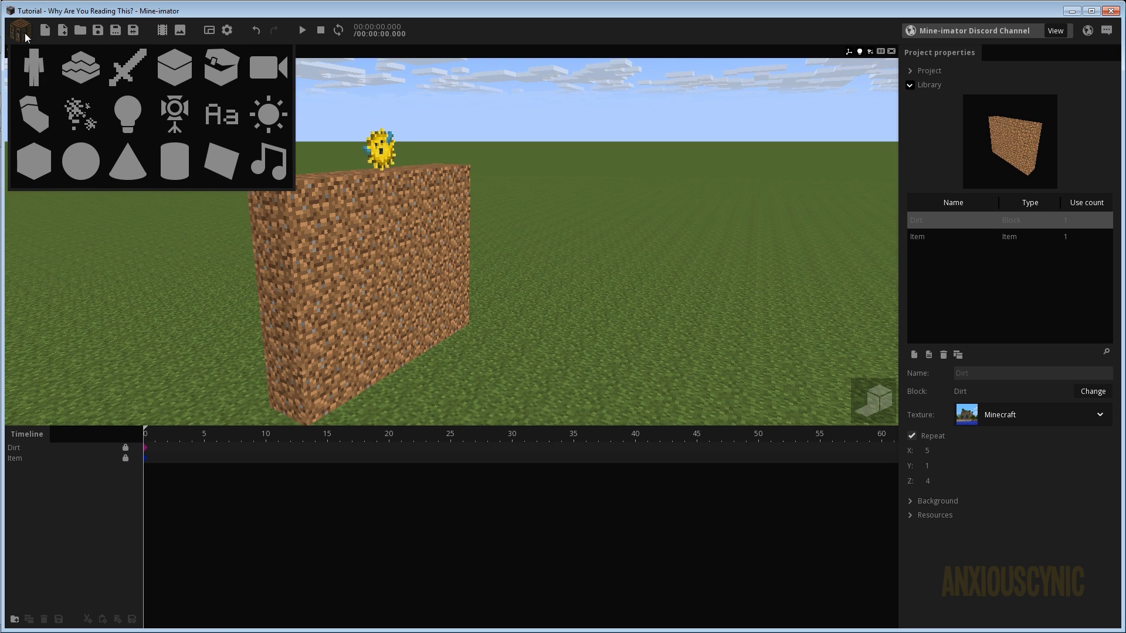
click(115, 69)
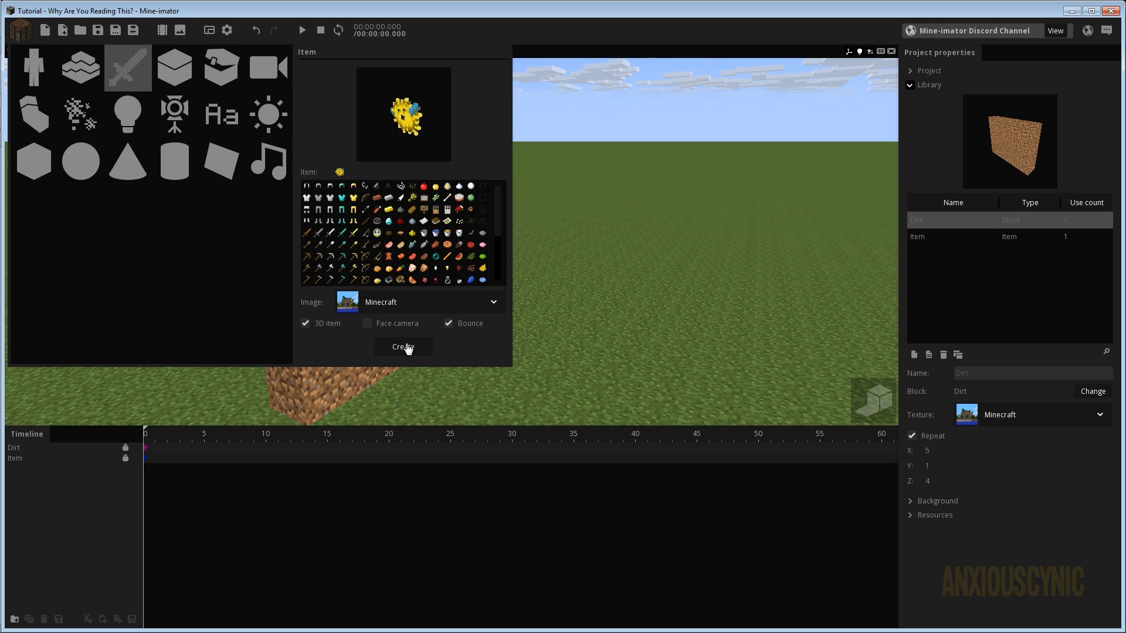
click(342, 233)
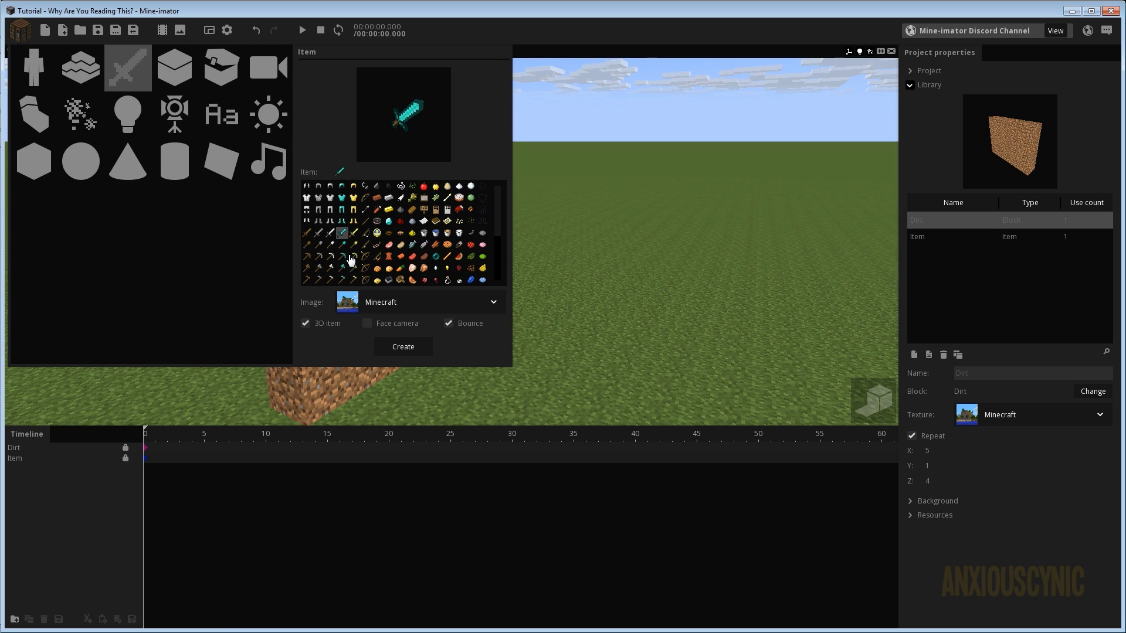
click(403, 347)
- Reset the sword's X and Z positions to 0 and place it in front of the dirt wall at about Y 29.82
click(32, 468)
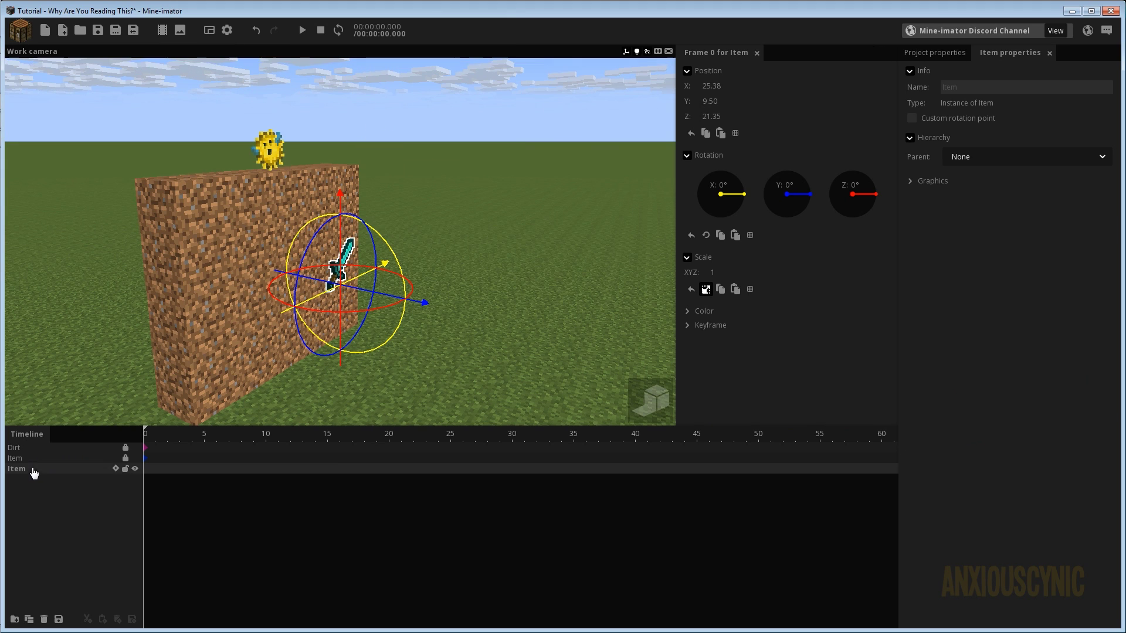
drag(404, 300, 502, 326)
right_click(713, 116)
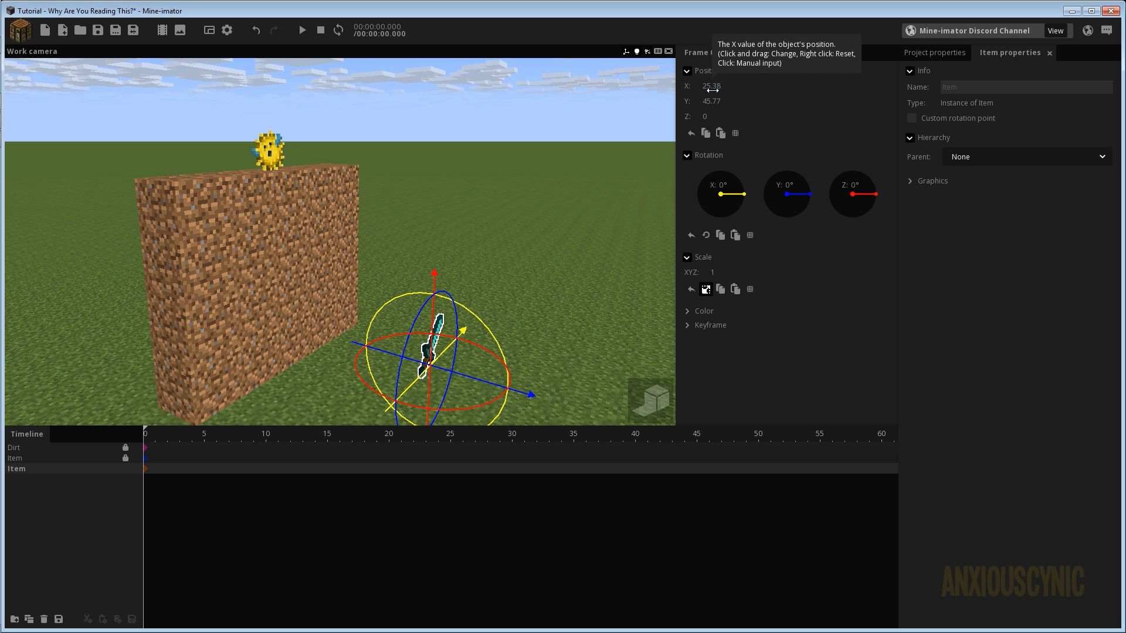
right_click(715, 102)
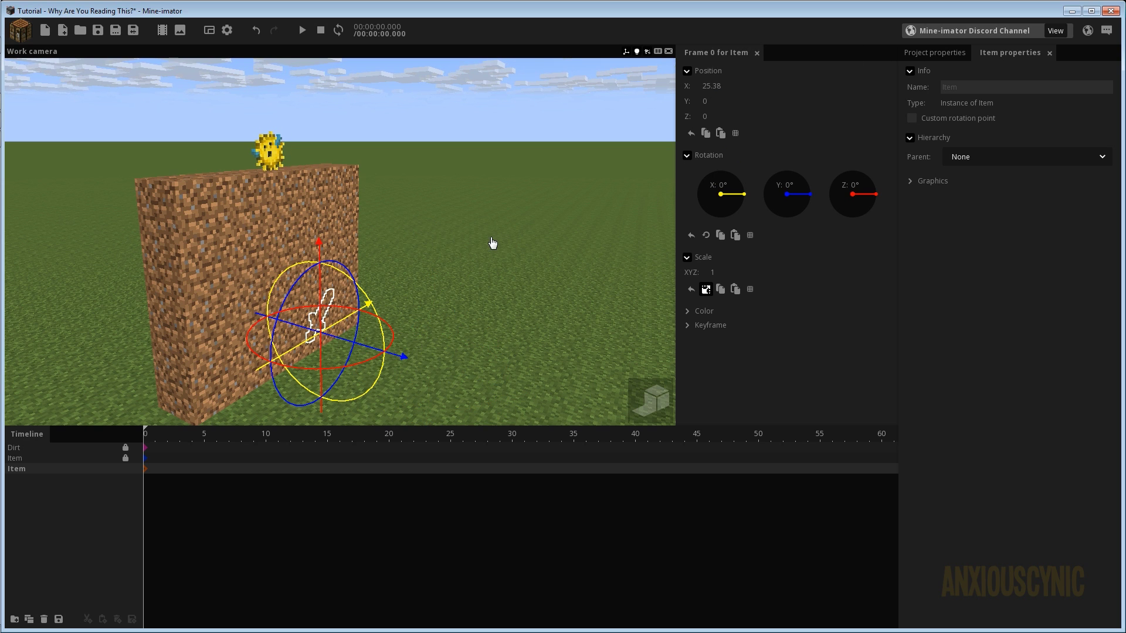
right_click(698, 85)
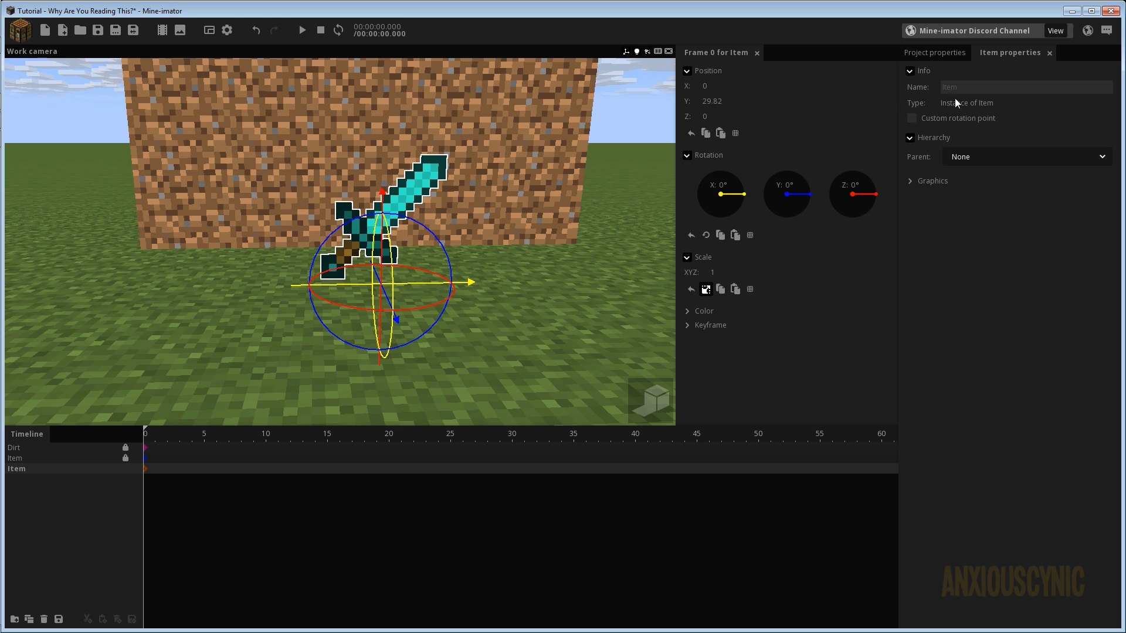
- Turn off Bounce for the sword item in the project library
click(945, 54)
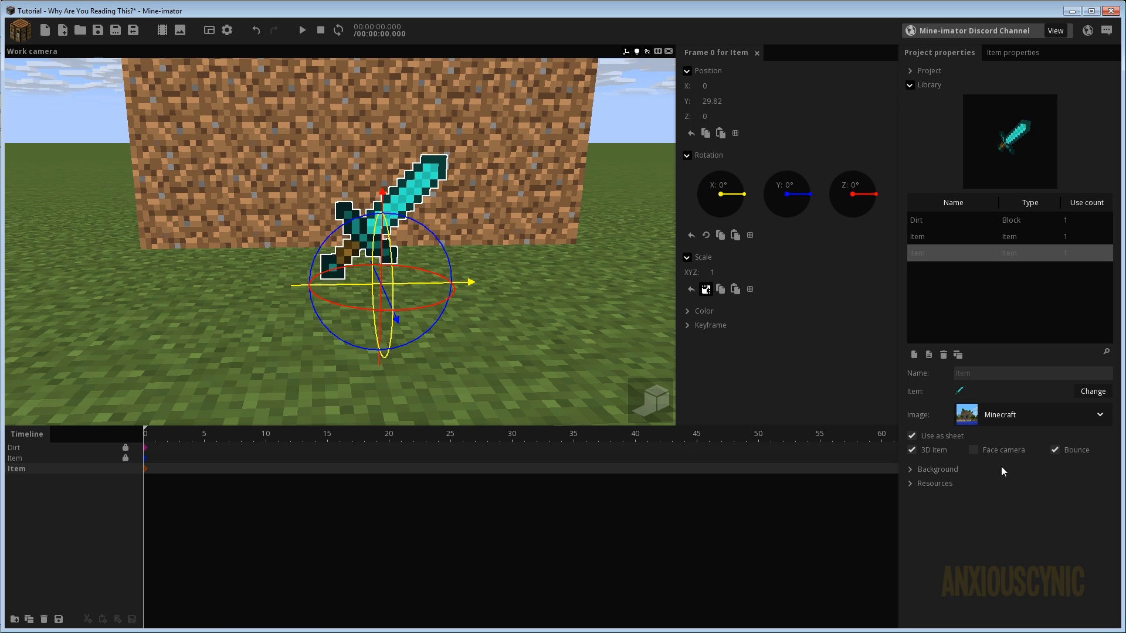
click(1055, 450)
click(1055, 451)
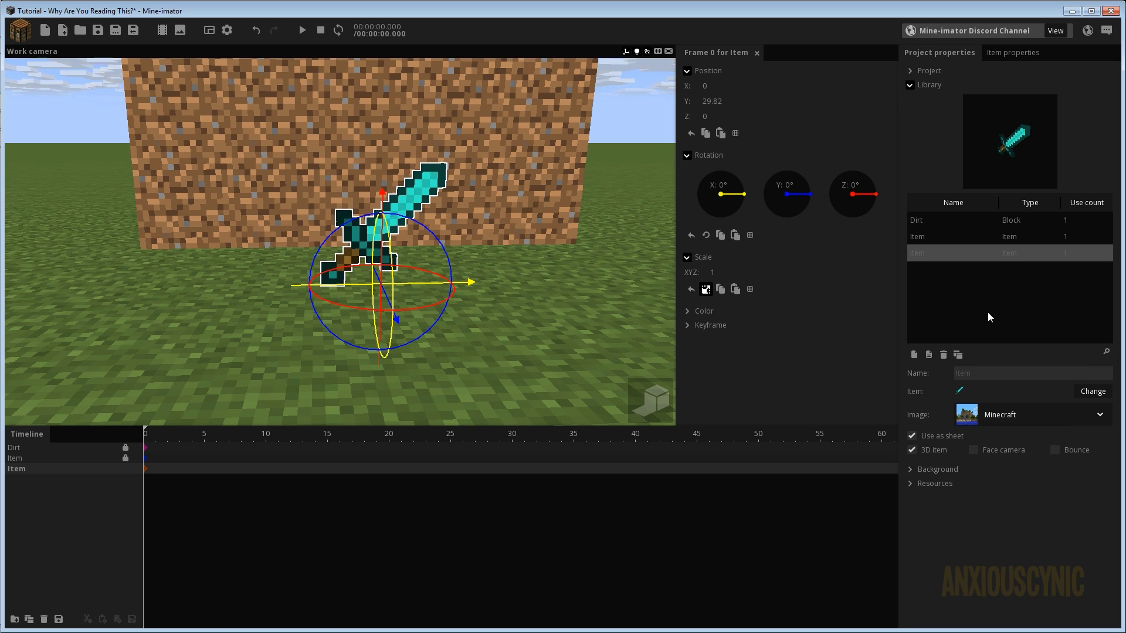
- Stop using the item's image as a sheet and load the ladder image file as its texture
click(936, 437)
click(997, 416)
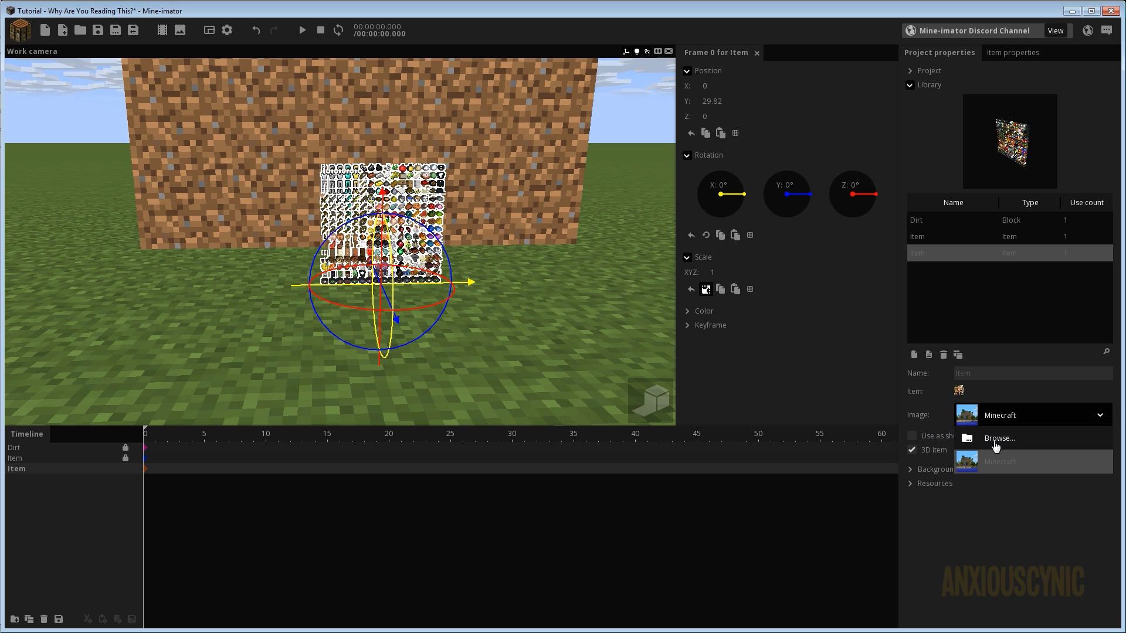
click(1018, 443)
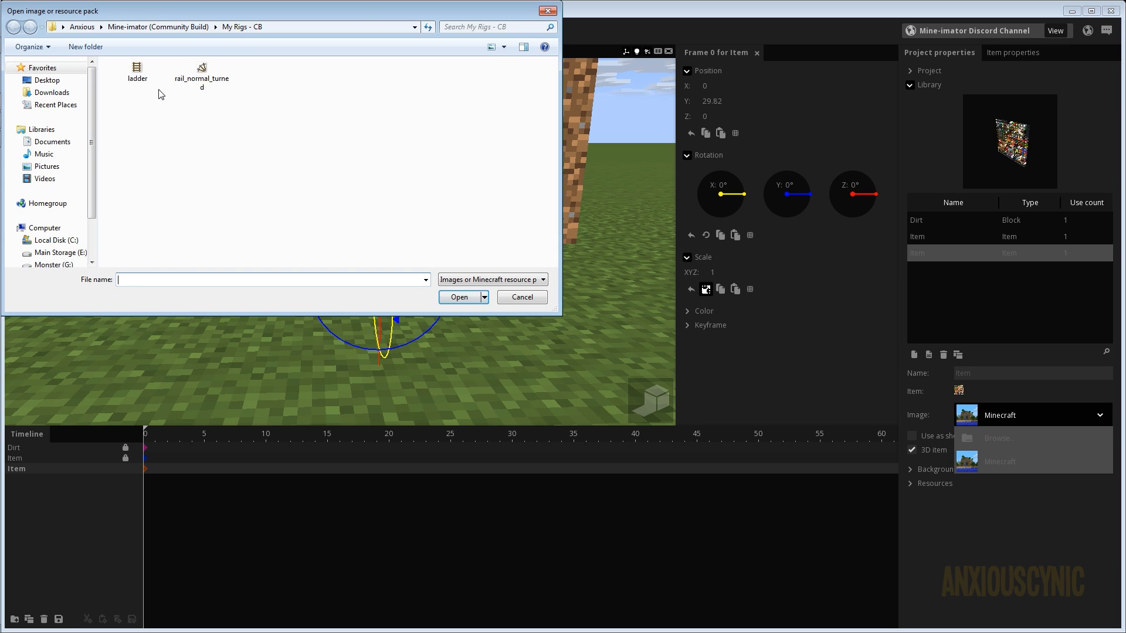
click(142, 88)
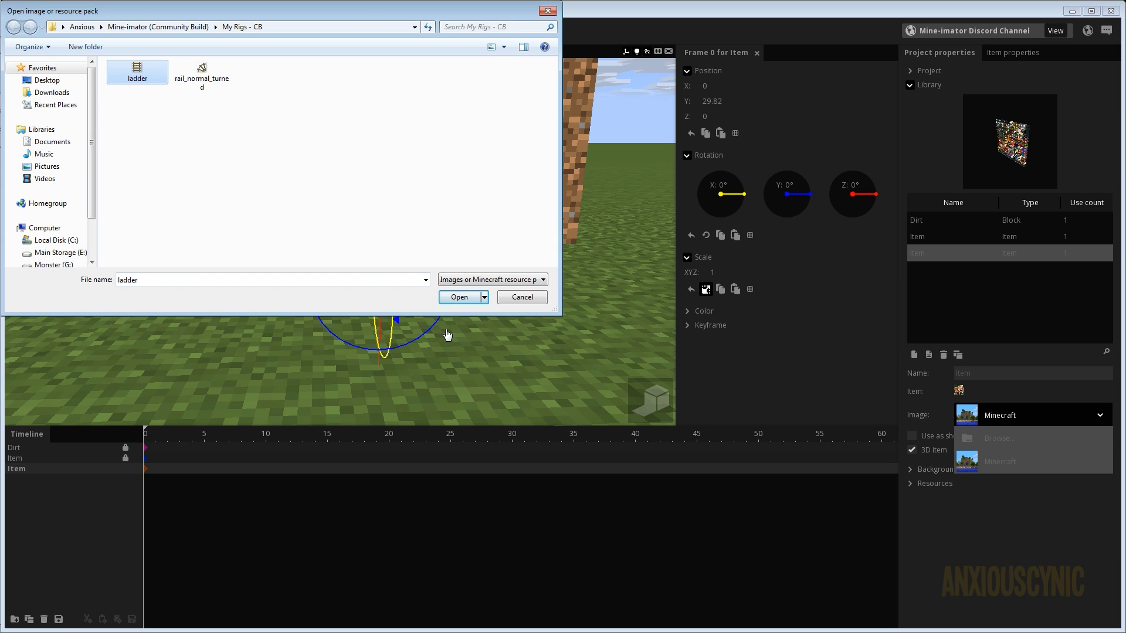
click(459, 298)
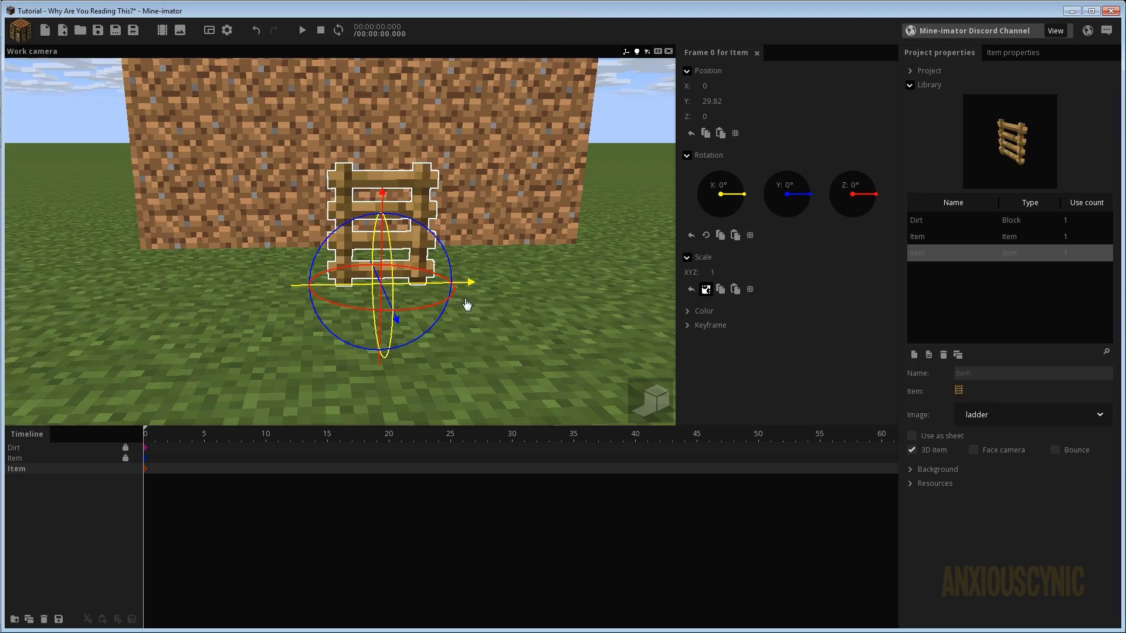
- Duplicate the ladder item and parent the copy to the original ladder
drag(421, 166, 361, 167)
right_drag(362, 167, 365, 168)
scroll(373, 164, down, 4)
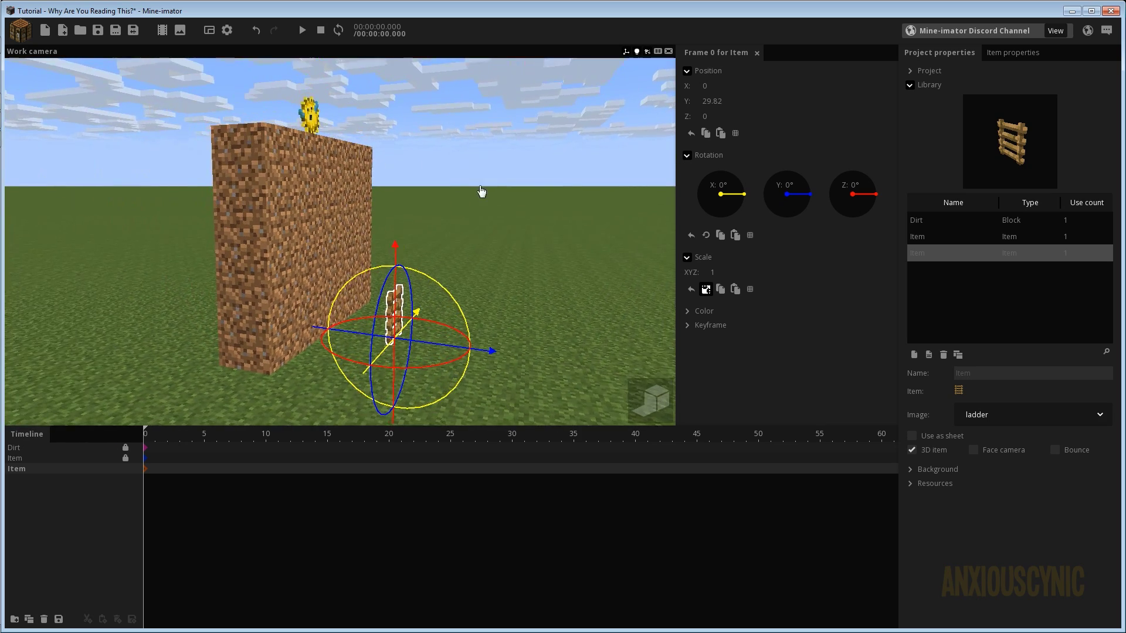
right_drag(482, 192, 471, 195)
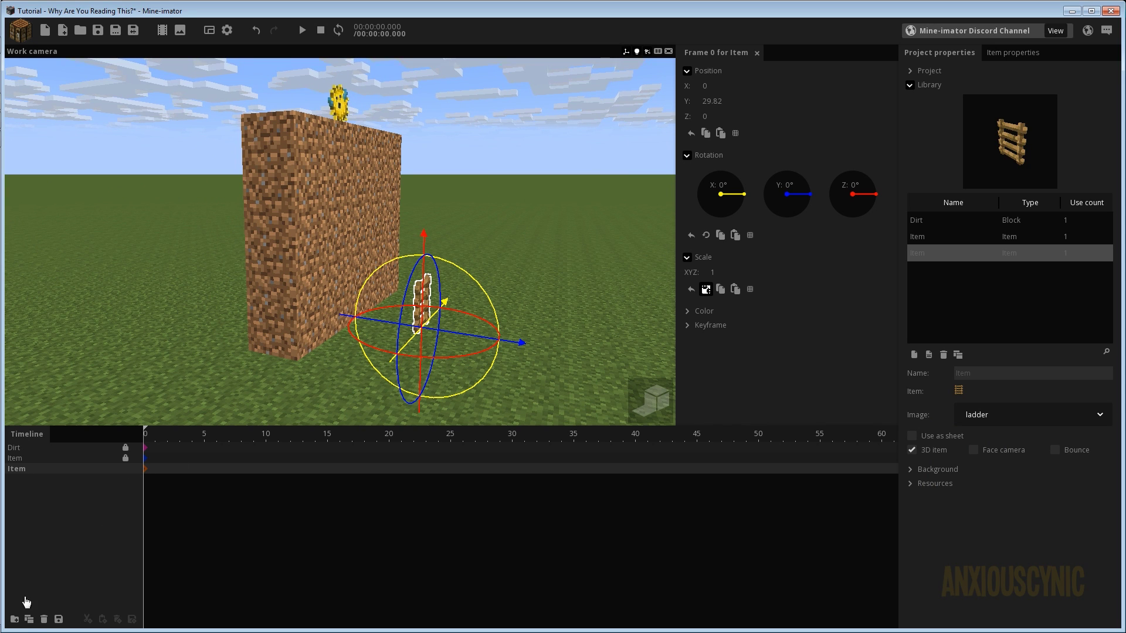
click(29, 619)
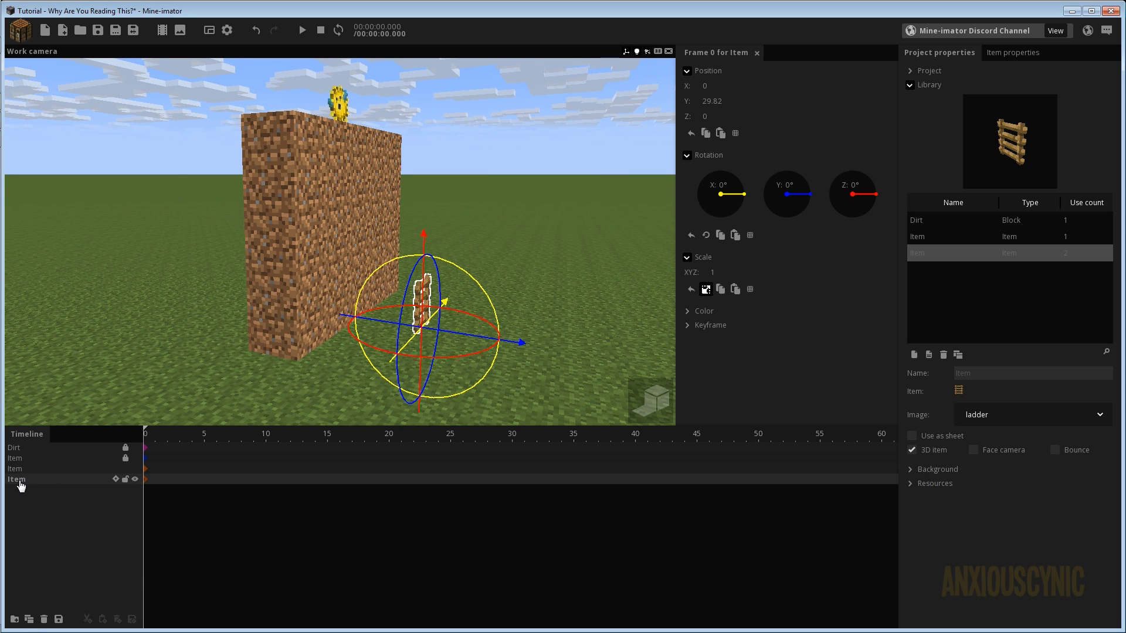
drag(18, 481, 21, 470)
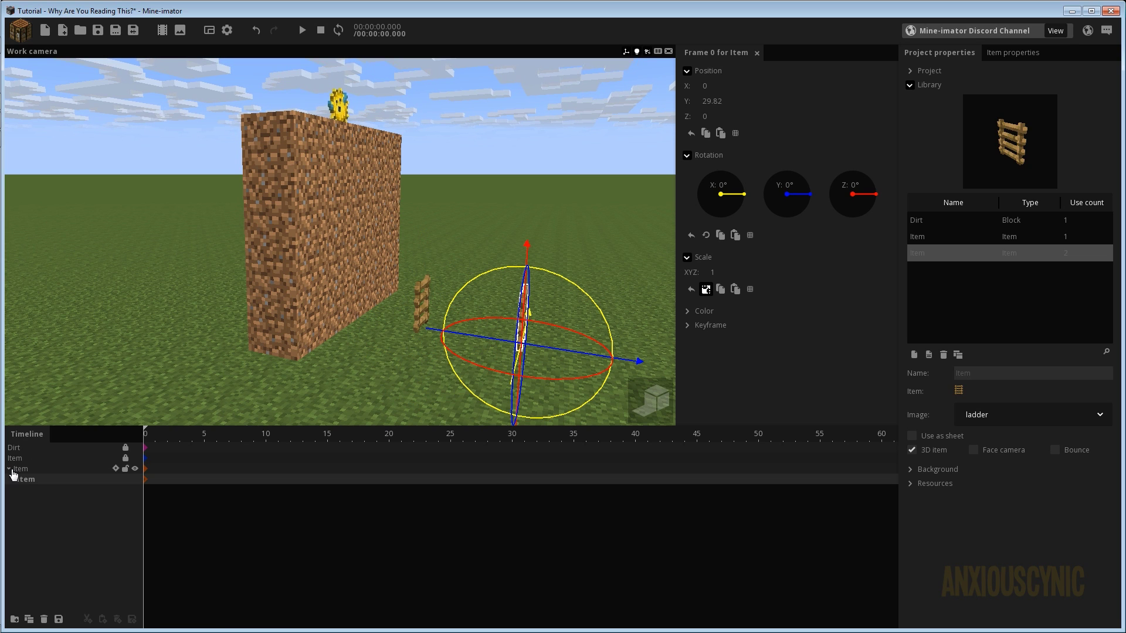
- Reset the child ladder's Y position to 0 and set its Z position to 16
right_click(721, 103)
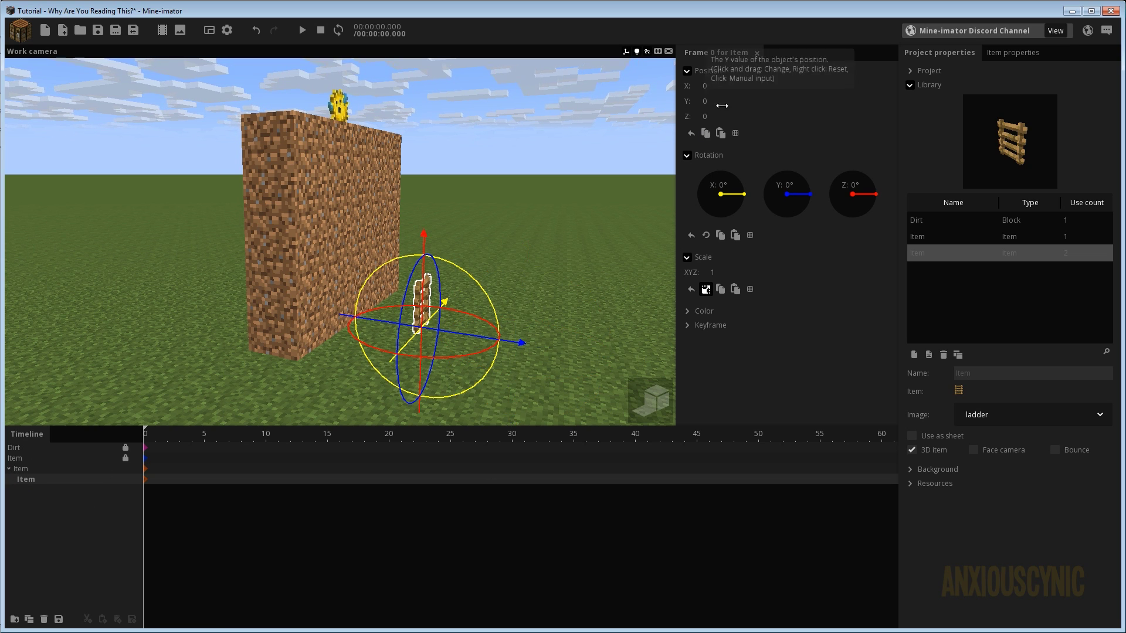
drag(703, 116, 705, 117)
click(706, 117)
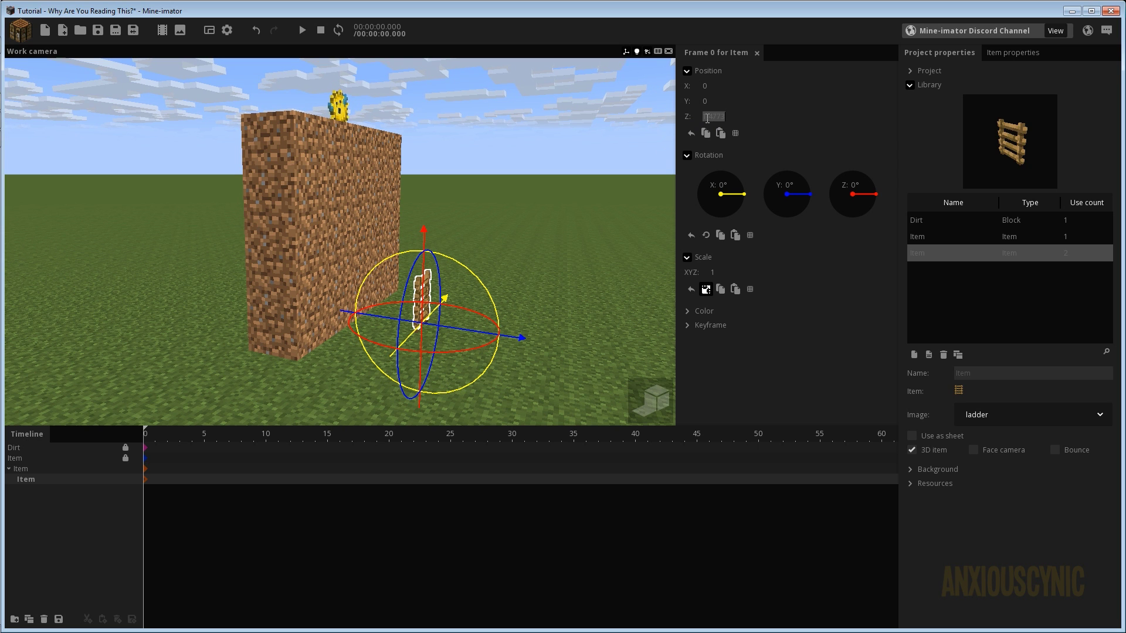
text(15)
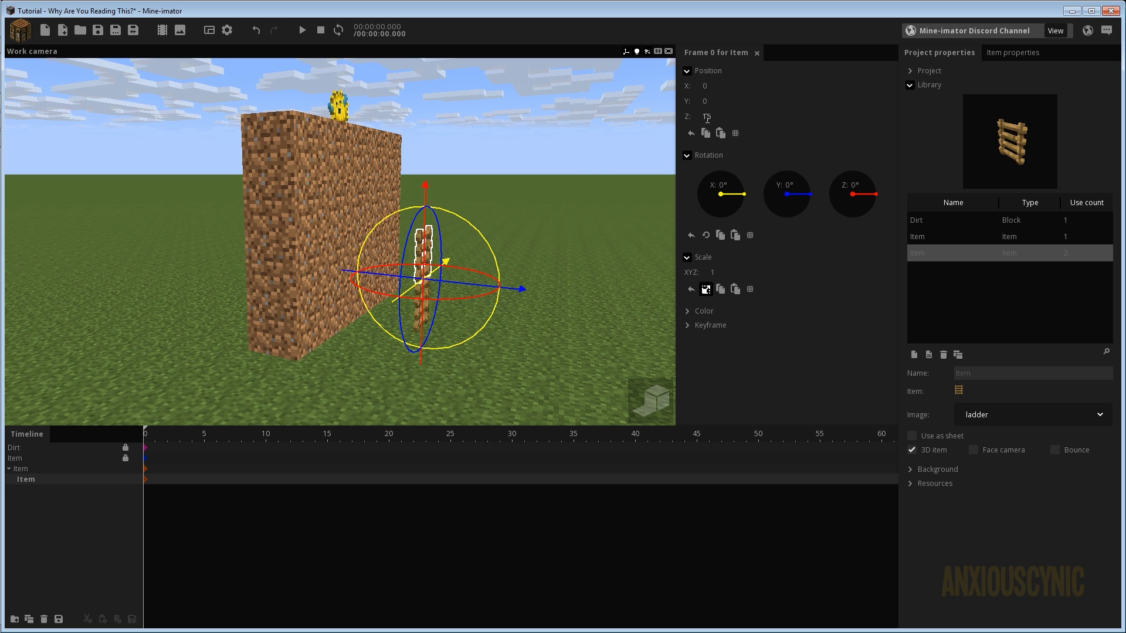
- Duplicate the child ladder and set the new copy's Z position to 32 to add a third section
drag(551, 204, 528, 205)
click(551, 203)
scroll(522, 209, up, 6)
right_drag(522, 208, 542, 200)
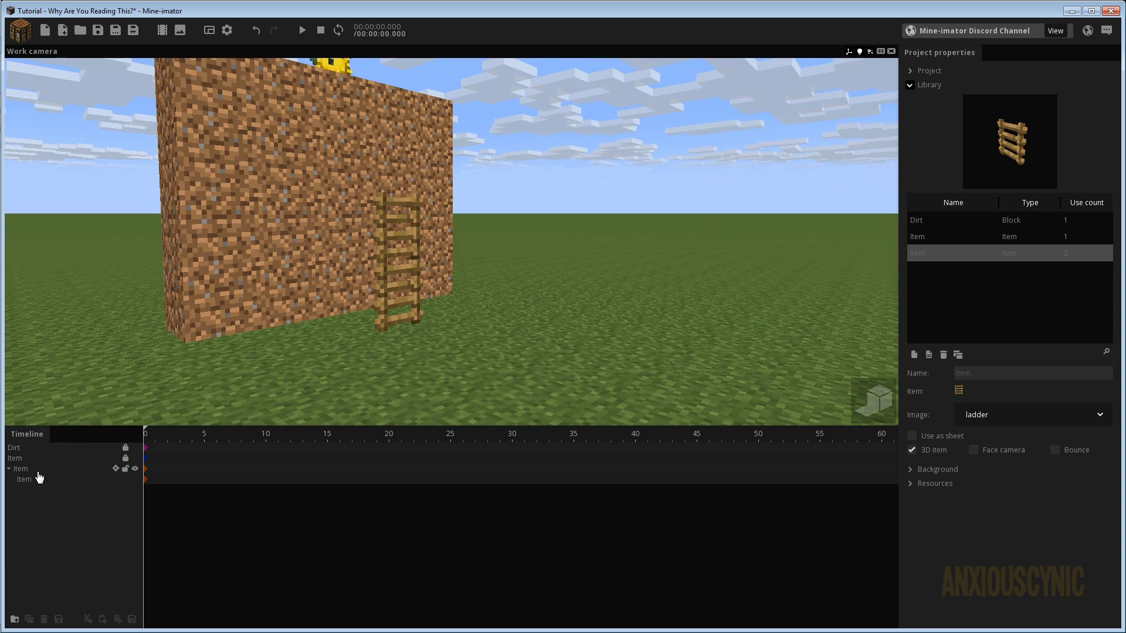
click(32, 482)
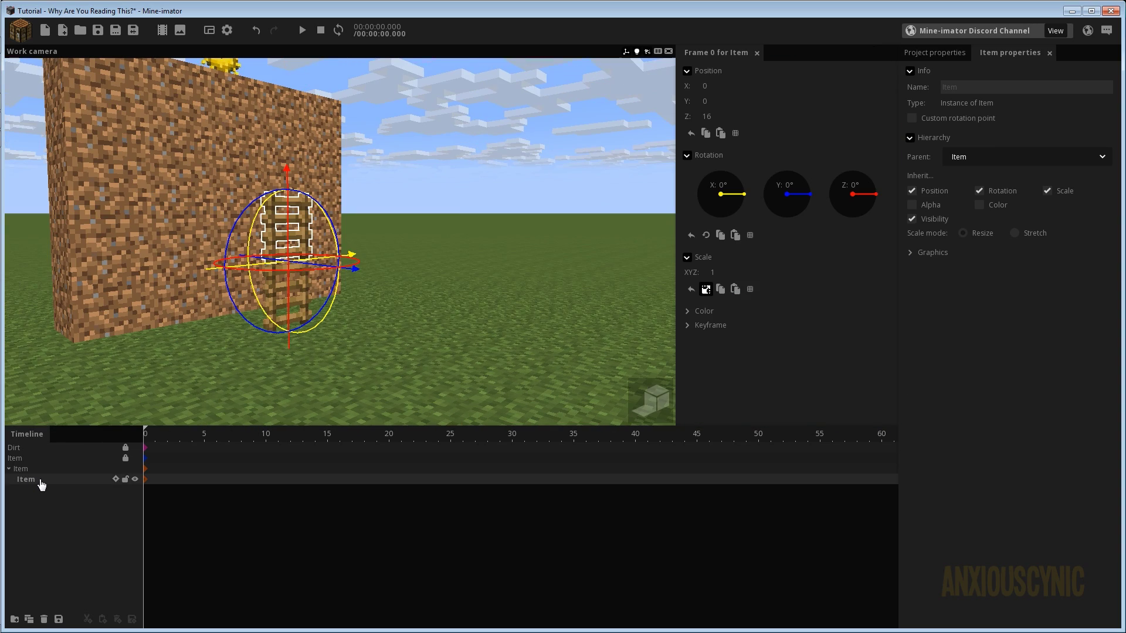
click(27, 620)
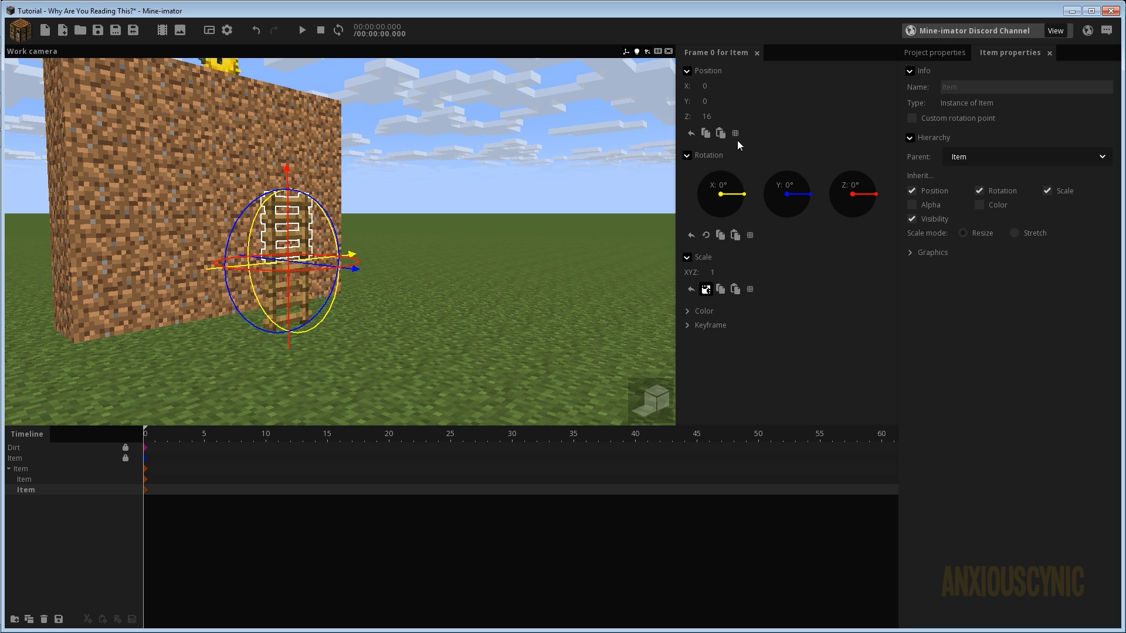
click(717, 117)
text(3)
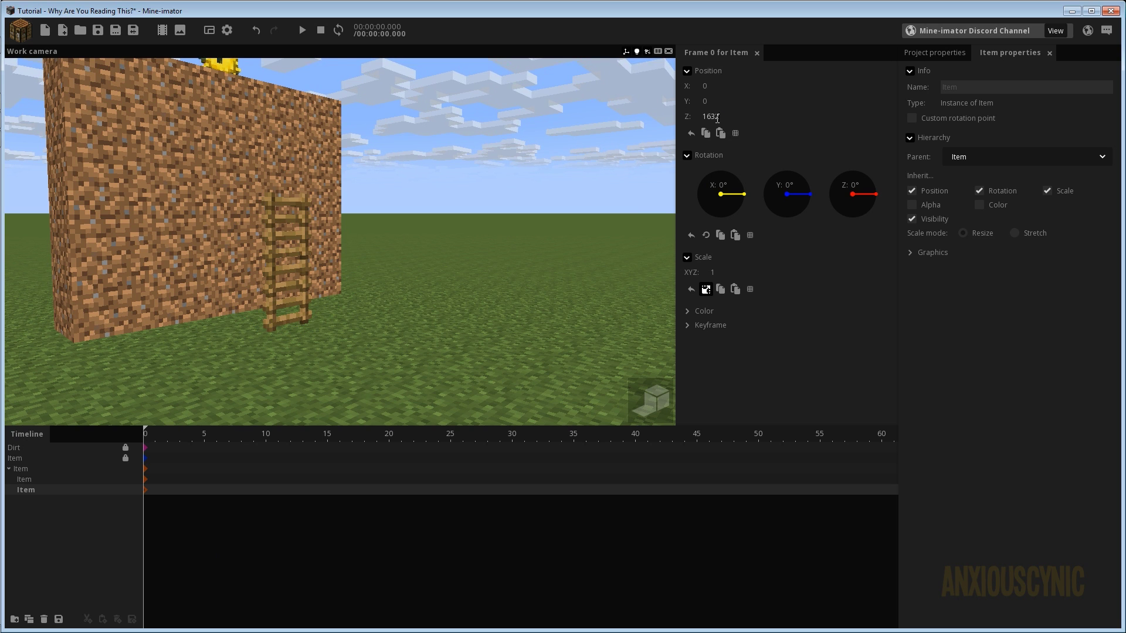
key(BackSpace)
key(BackSpace)
key(BackSpace)
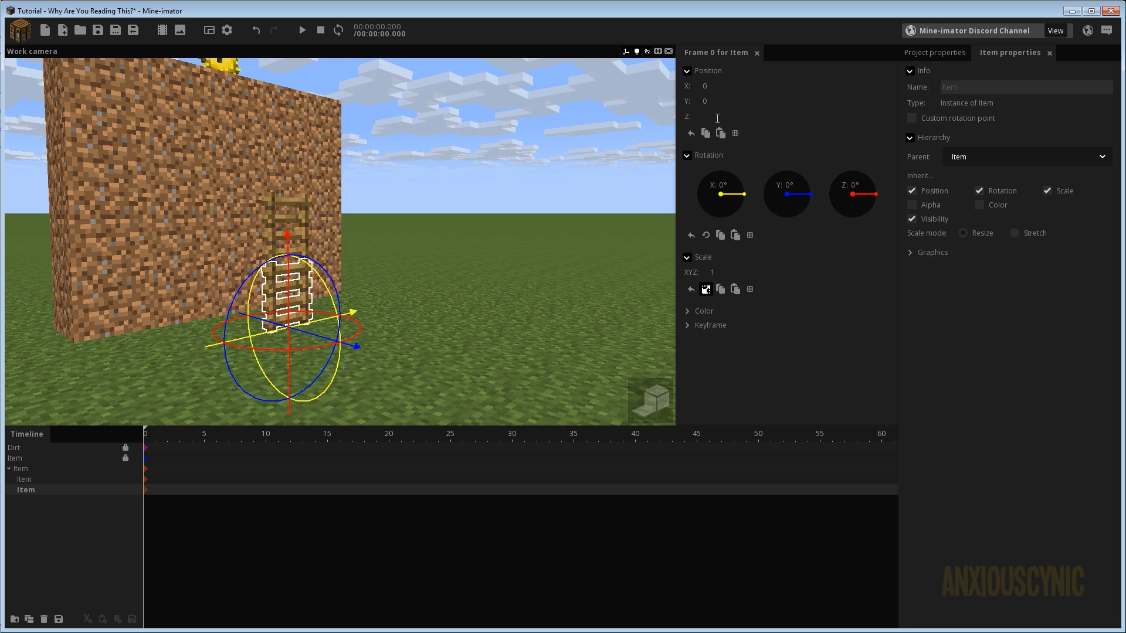
text(32)
- Duplicate the third ladder section and set the new copy's Z position to 48
drag(431, 155, 431, 157)
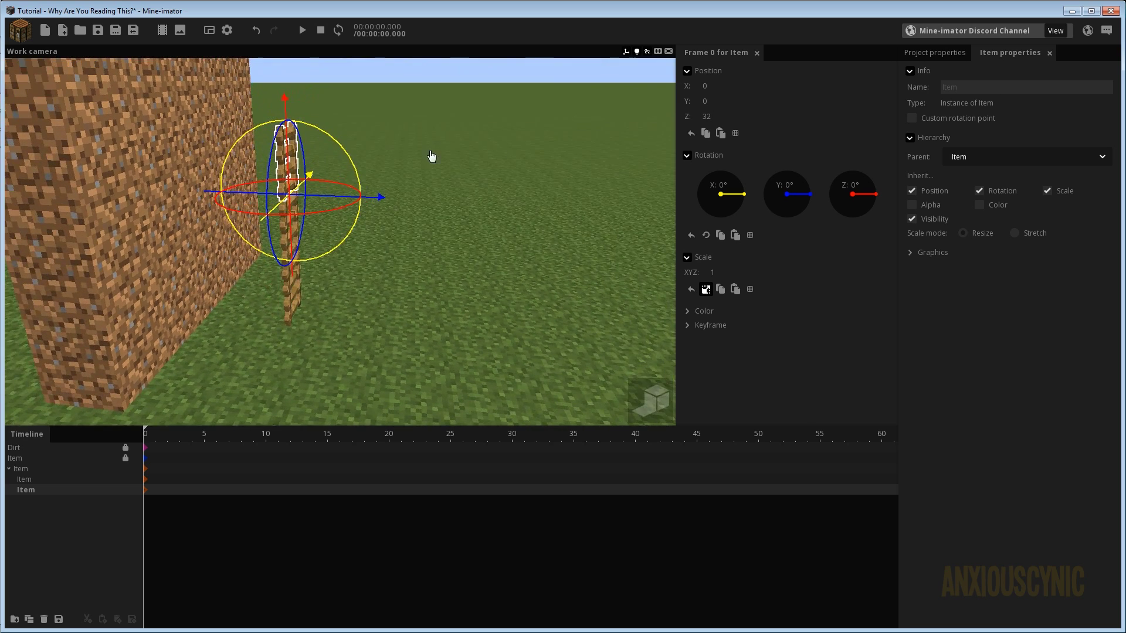
right_drag(431, 156, 432, 157)
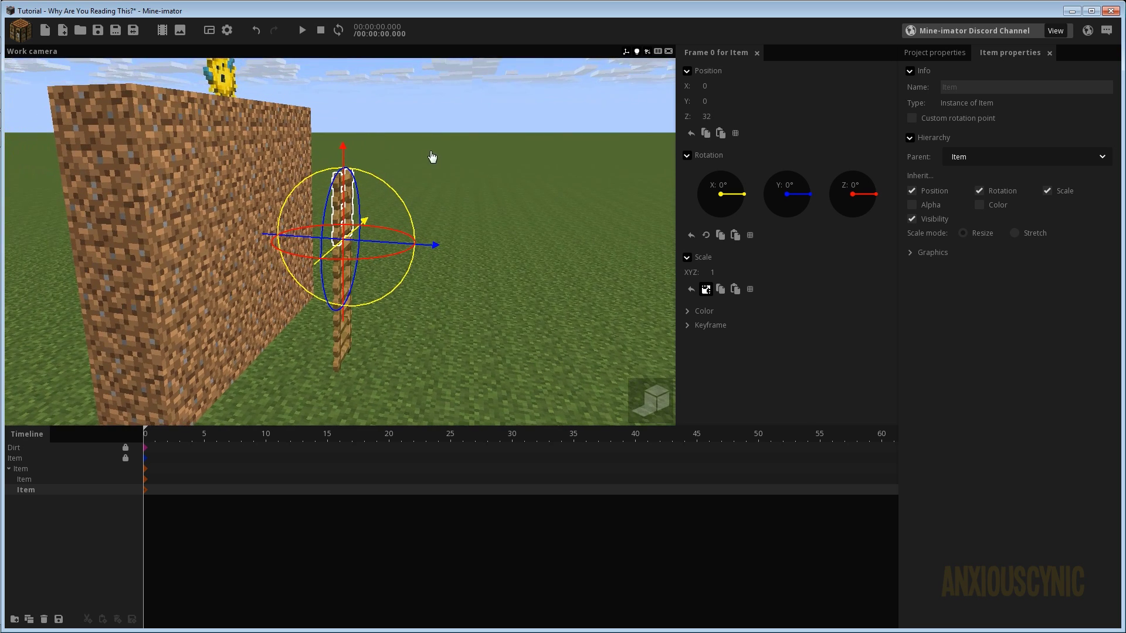
click(29, 622)
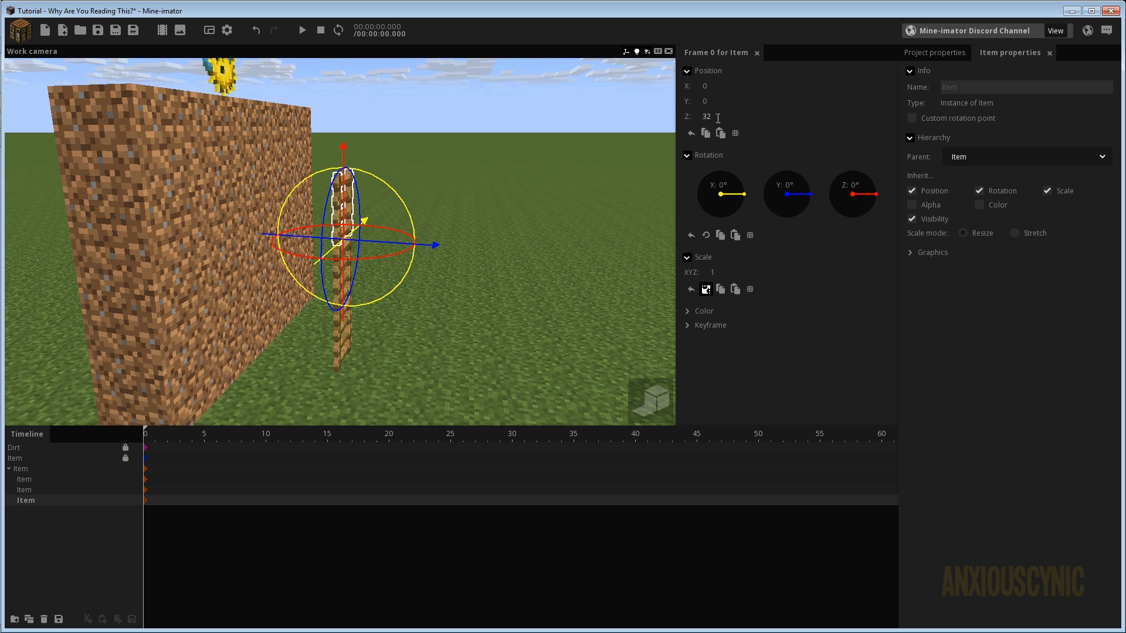
key(BackSpace)
key(BackSpace)
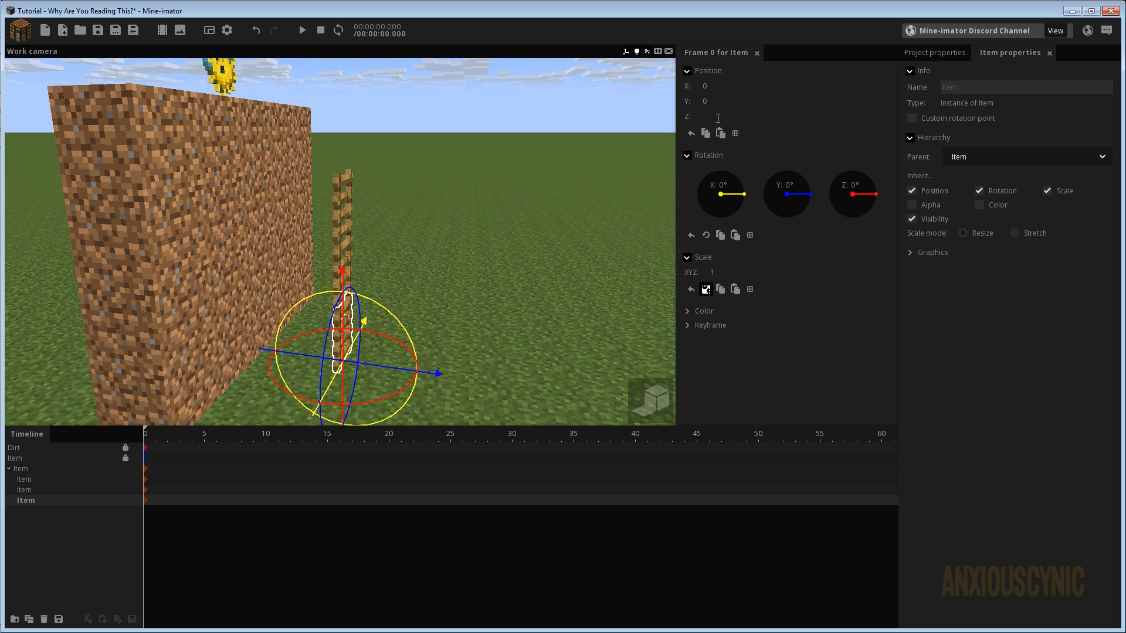
text(48)
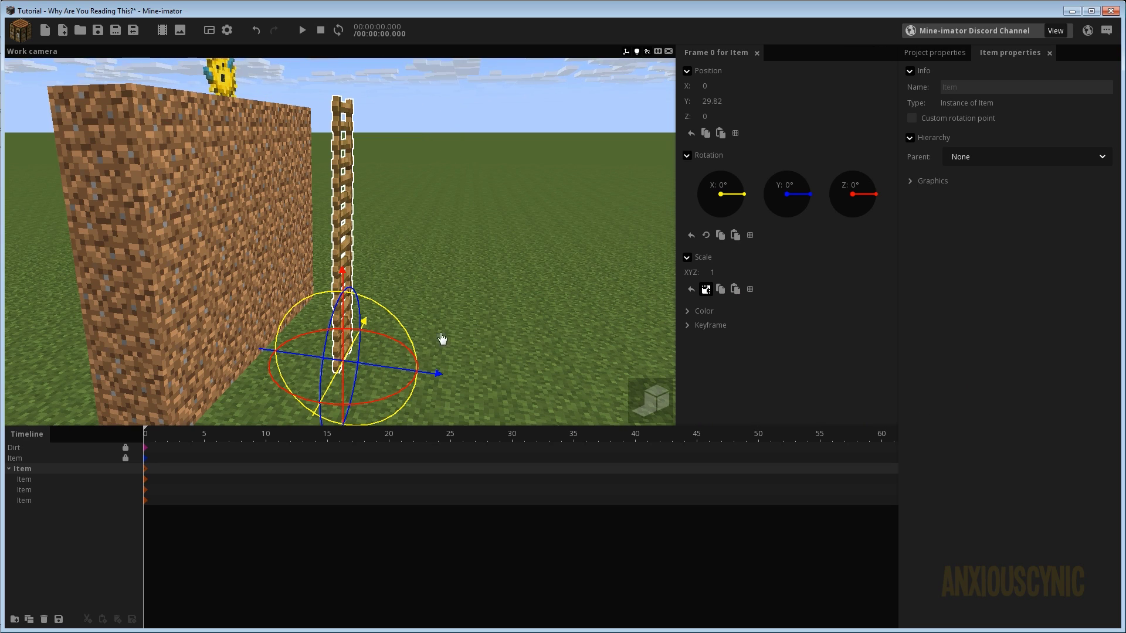
- Try to slide the whole ladder toward the dirt wall and tilt it freehand
mouse_move(450, 318)
mouse_down()
mouse_move(473, 316)
mouse_move(449, 319)
mouse_up()
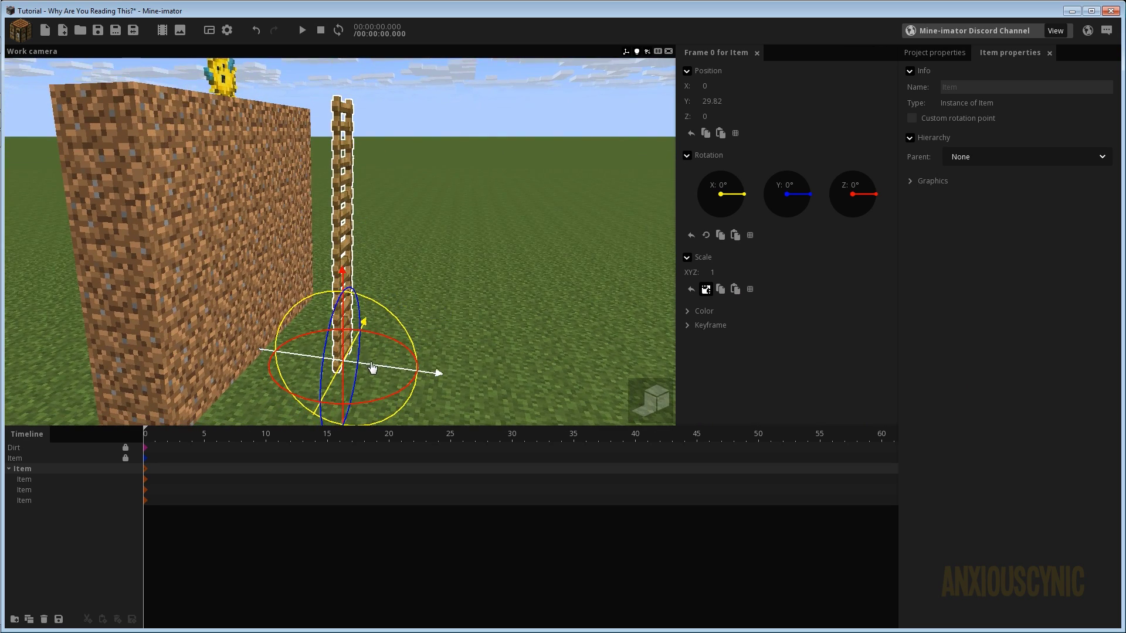
drag(373, 368, 296, 380)
drag(364, 376, 471, 102)
key(ctrl+z)
- Set the parent ladder's X rotation to -15° and slide the whole ladder along Y closer to the dirt wall
click(726, 184)
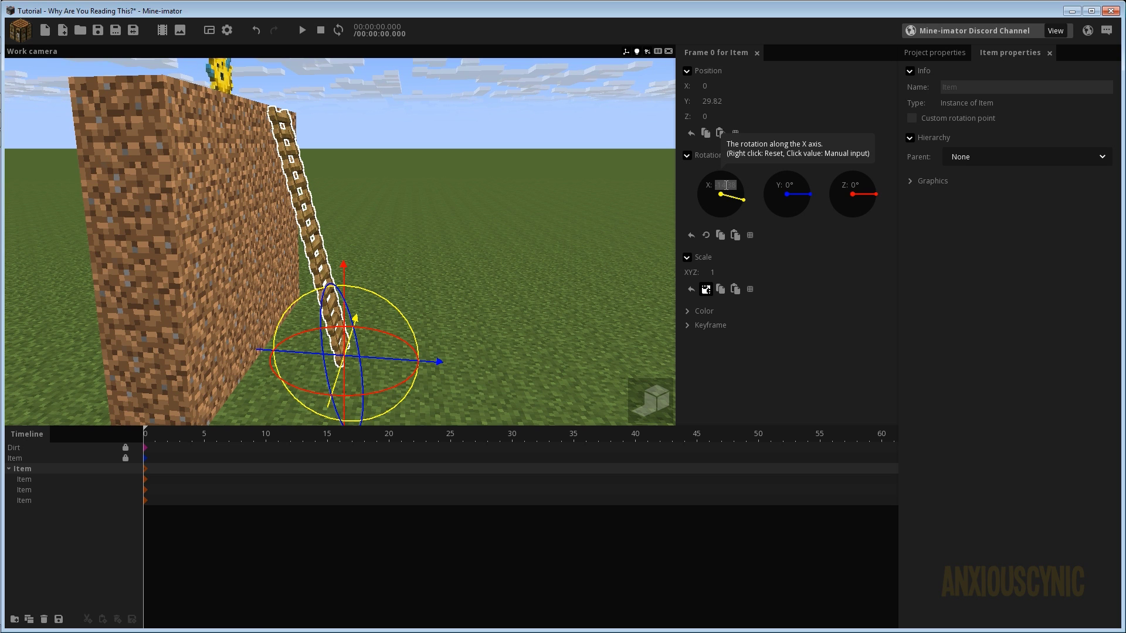
text(-15)
key(Return)
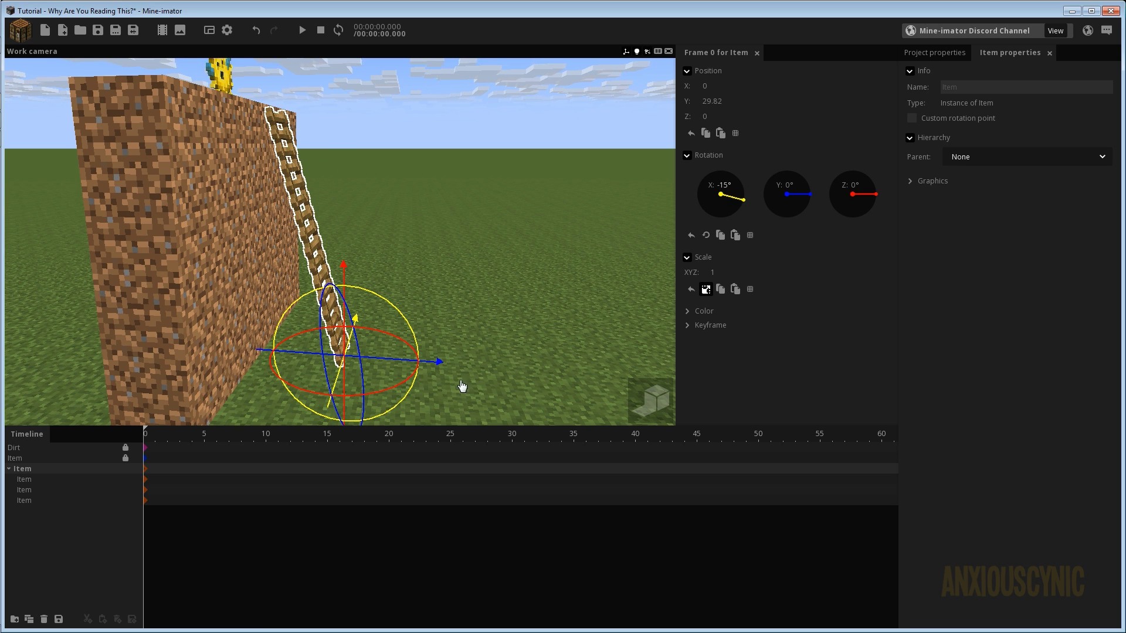
drag(381, 363, 377, 363)
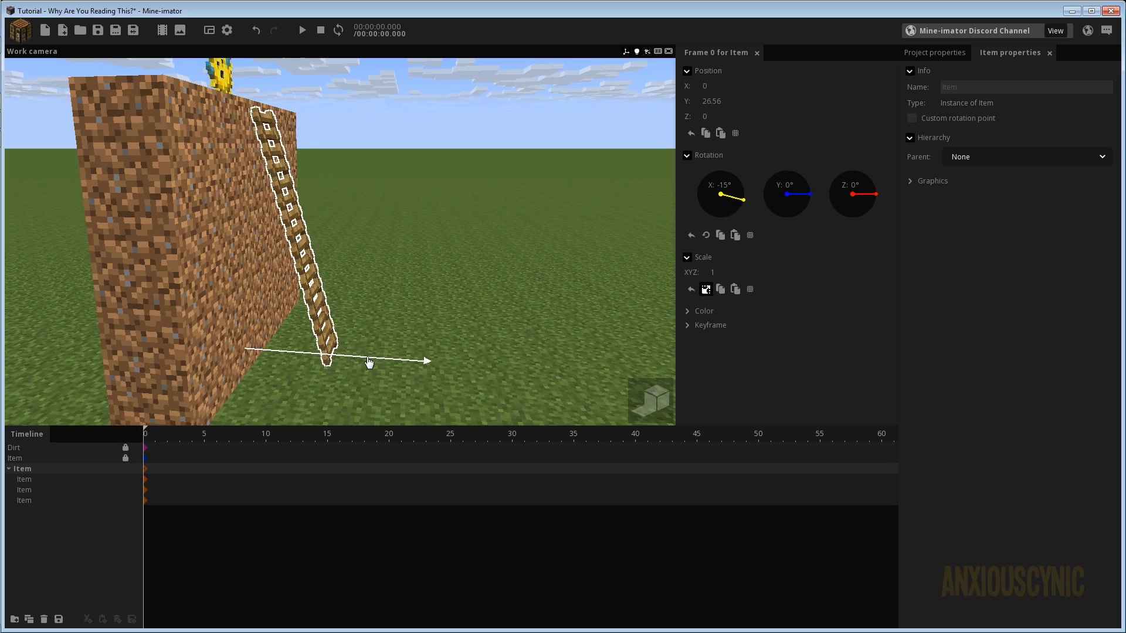
- Fine-tune the ladder's Y position to about 24.87 so it rests against the dirt wall, and save the project
right_drag(369, 363, 467, 251)
drag(471, 399, 465, 403)
right_drag(465, 403, 461, 396)
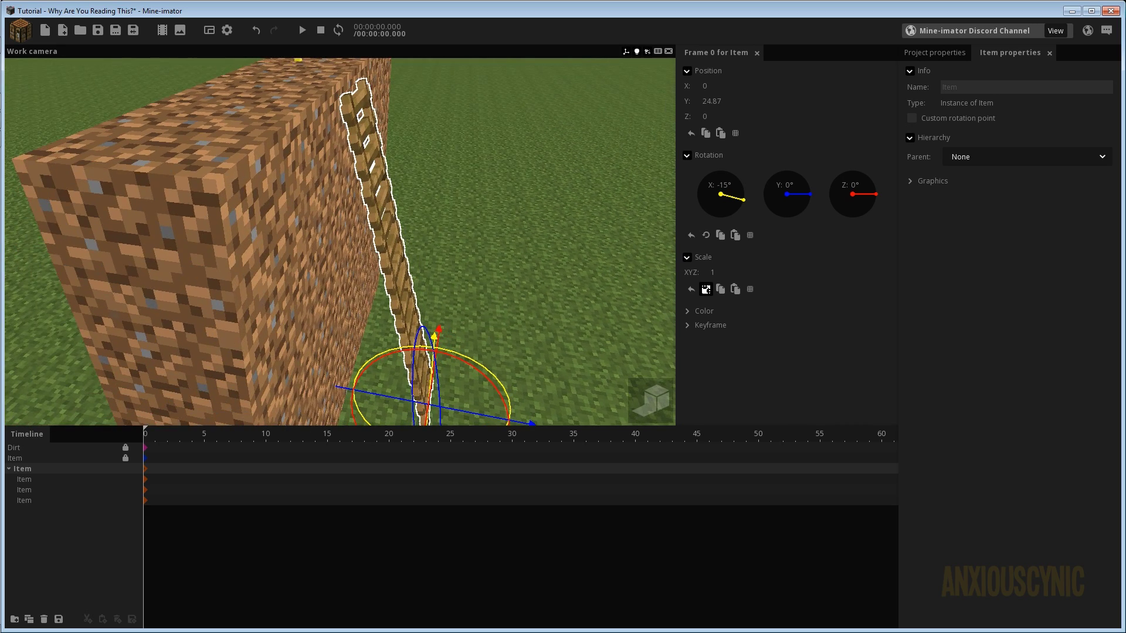
key(ctrl+s)
right_drag(490, 271, 492, 262)
click(423, 217)
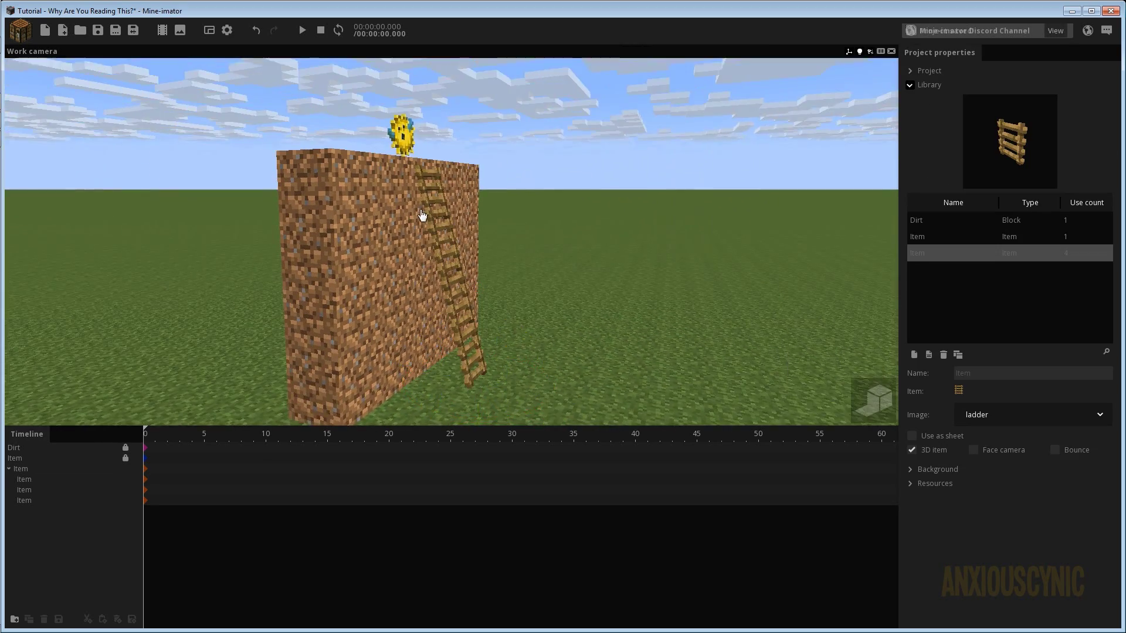
- Add a Steve character to the scene
right_drag(422, 216, 420, 216)
click(23, 33)
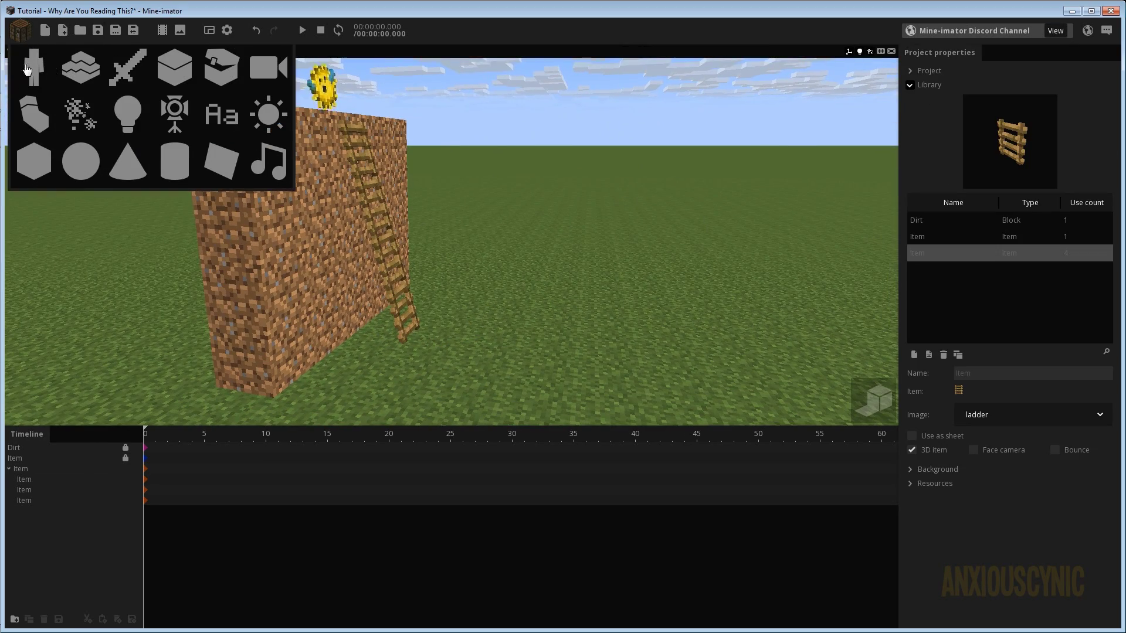
click(29, 69)
click(397, 342)
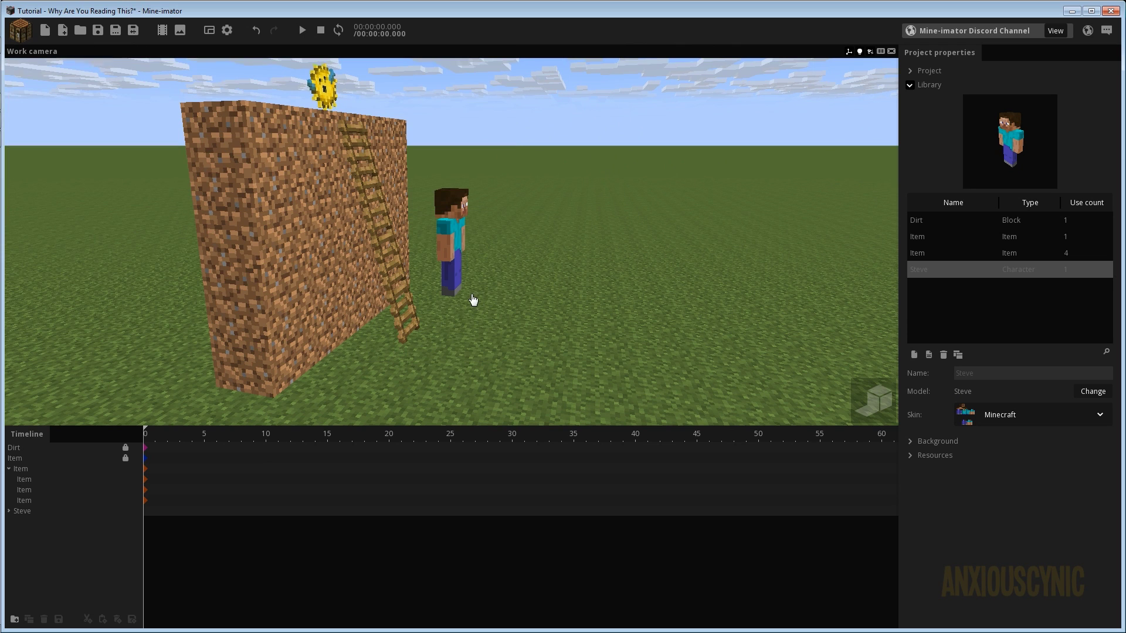
- Select Steve, and collapse and lock the ladder item in the timeline
click(35, 511)
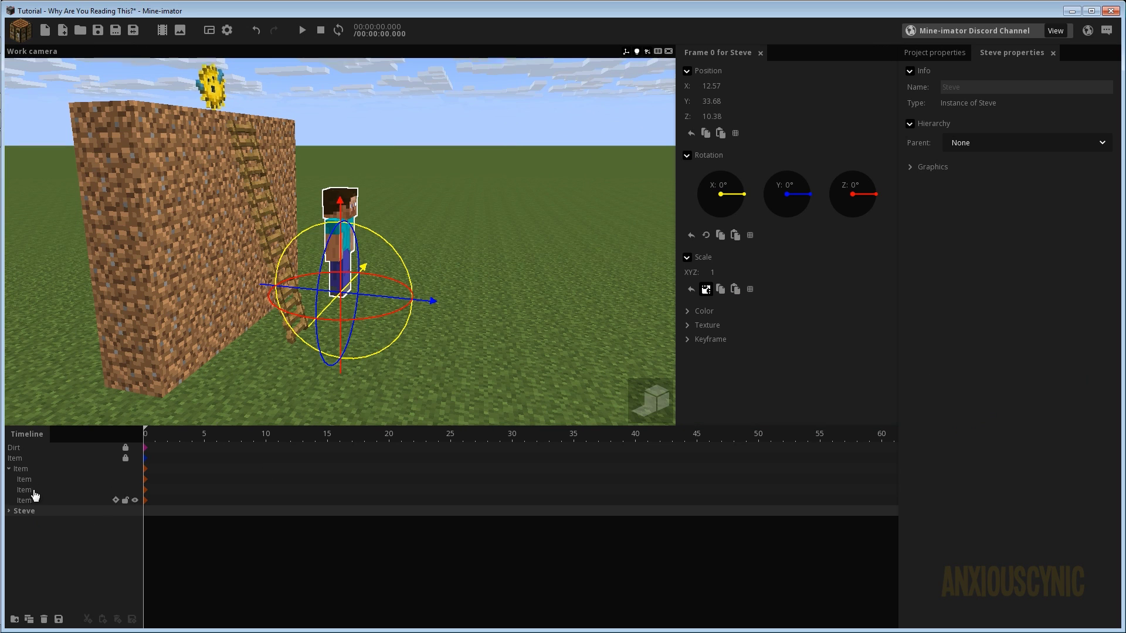
click(9, 468)
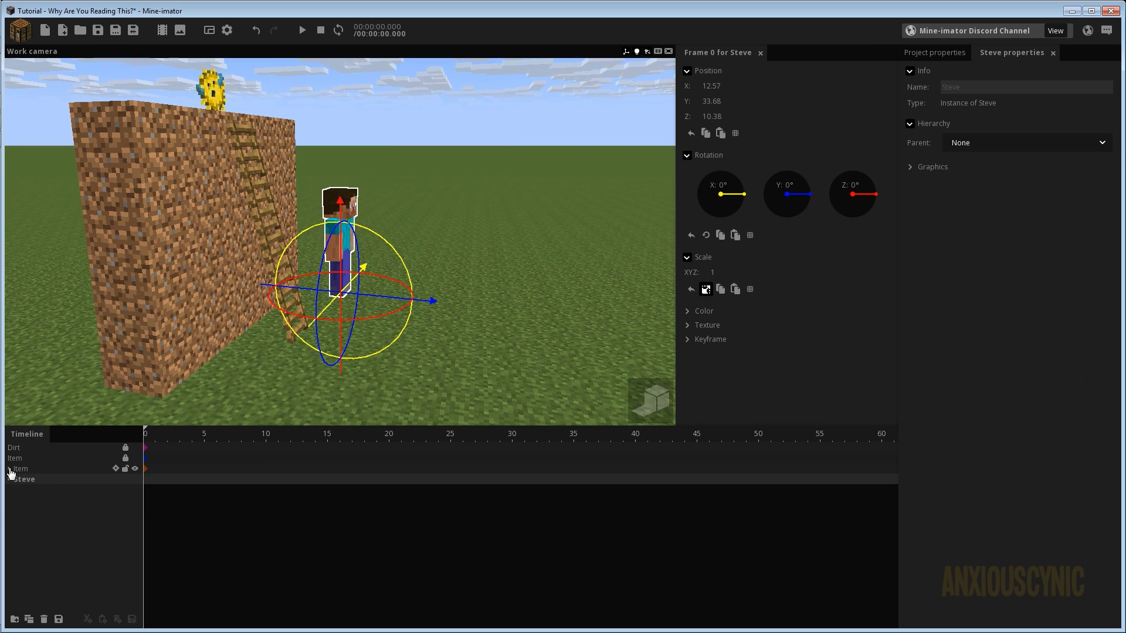
click(125, 469)
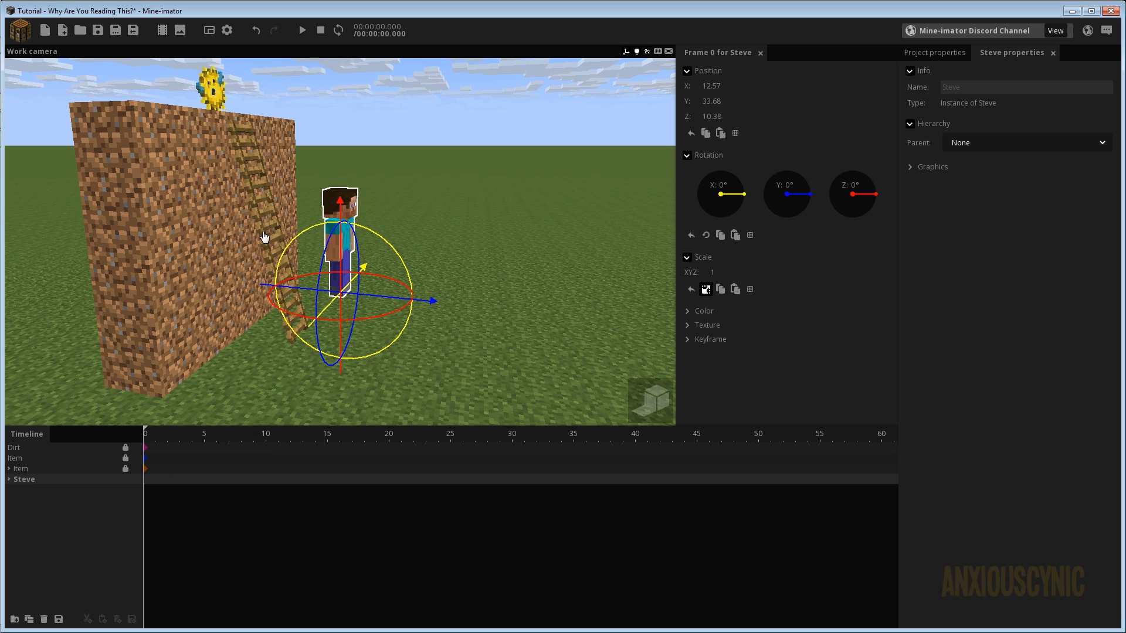
- Reset Steve's X, Y and Z position to 0 and slide him along Y to about 34.49, in front of the ladder
right_click(719, 111)
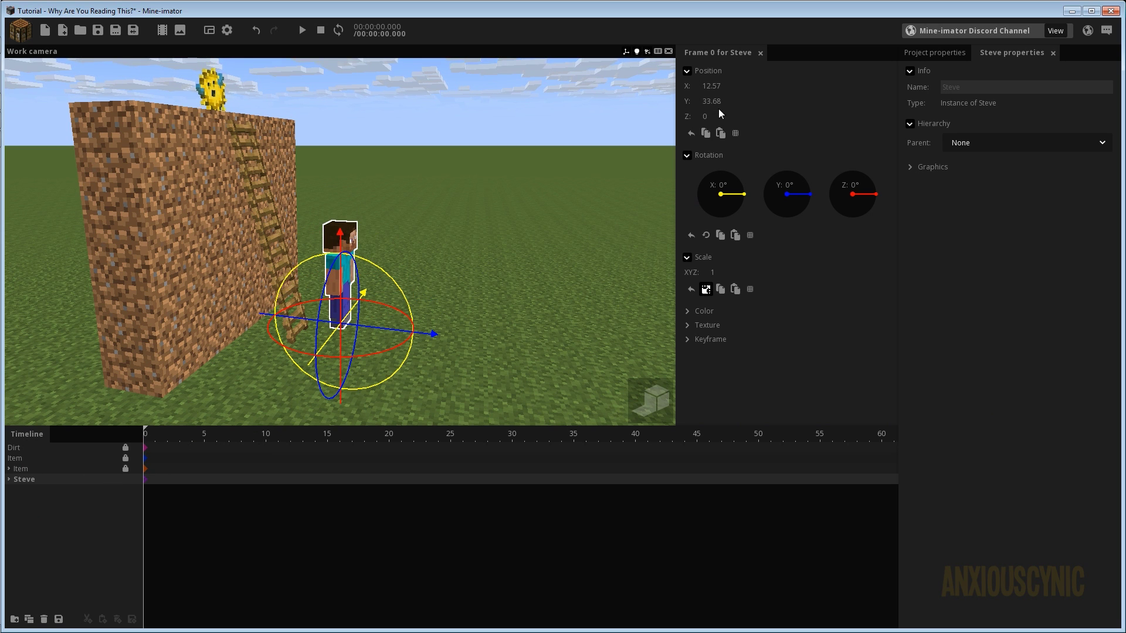
right_click(708, 101)
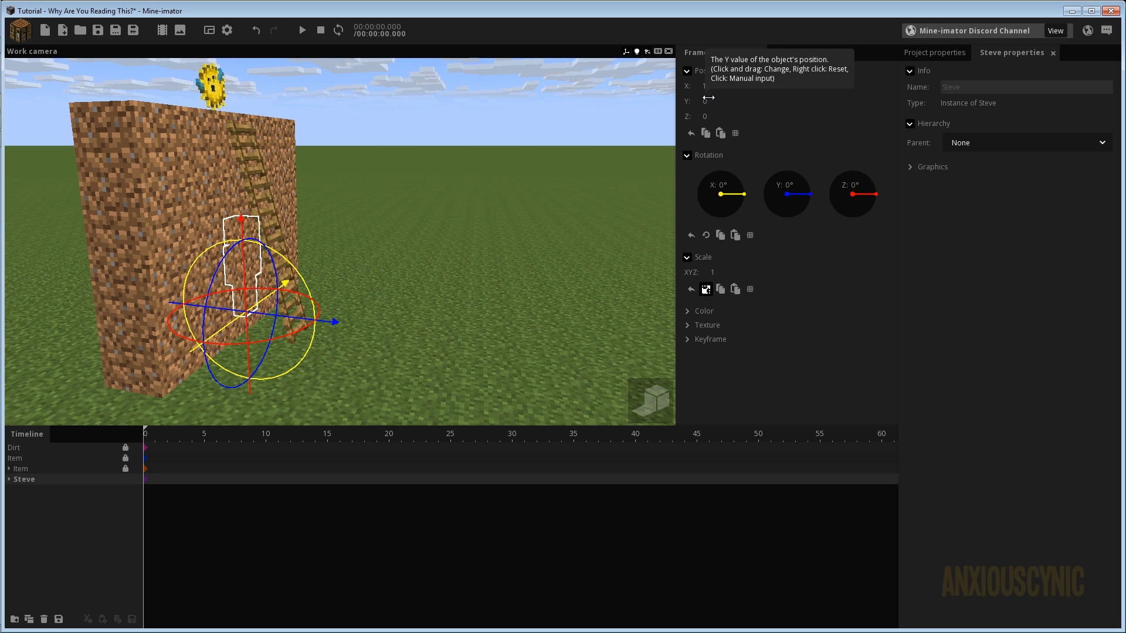
right_click(708, 86)
drag(291, 332, 377, 356)
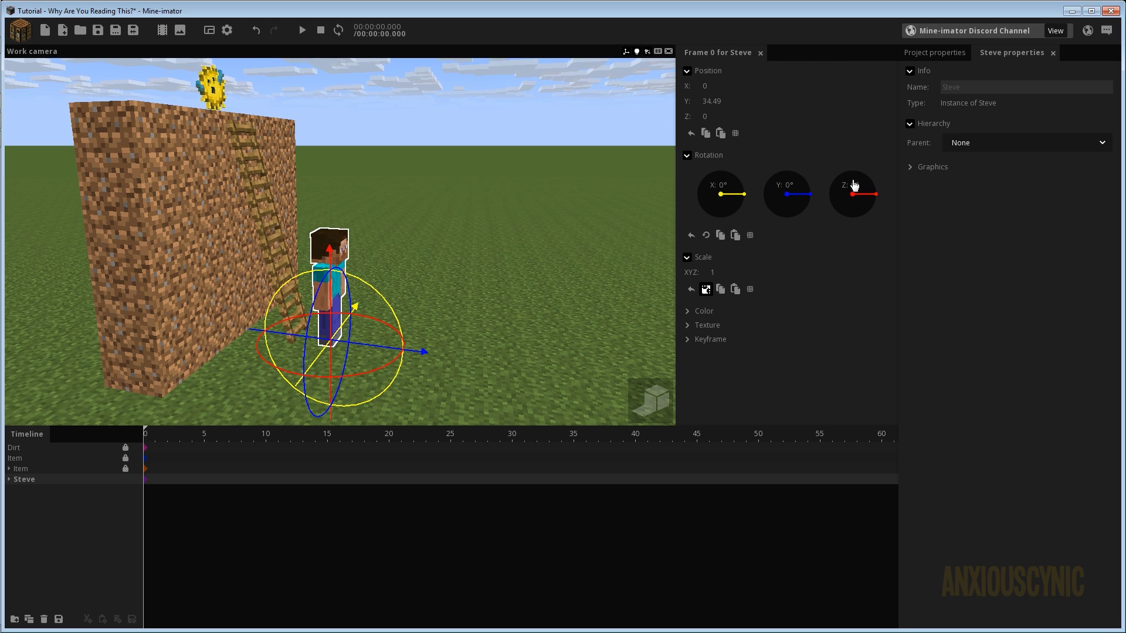
- Turn Steve to face the ladder with a Z rotation of 180° and lean him forward with an X rotation of 15°
drag(854, 186, 848, 200)
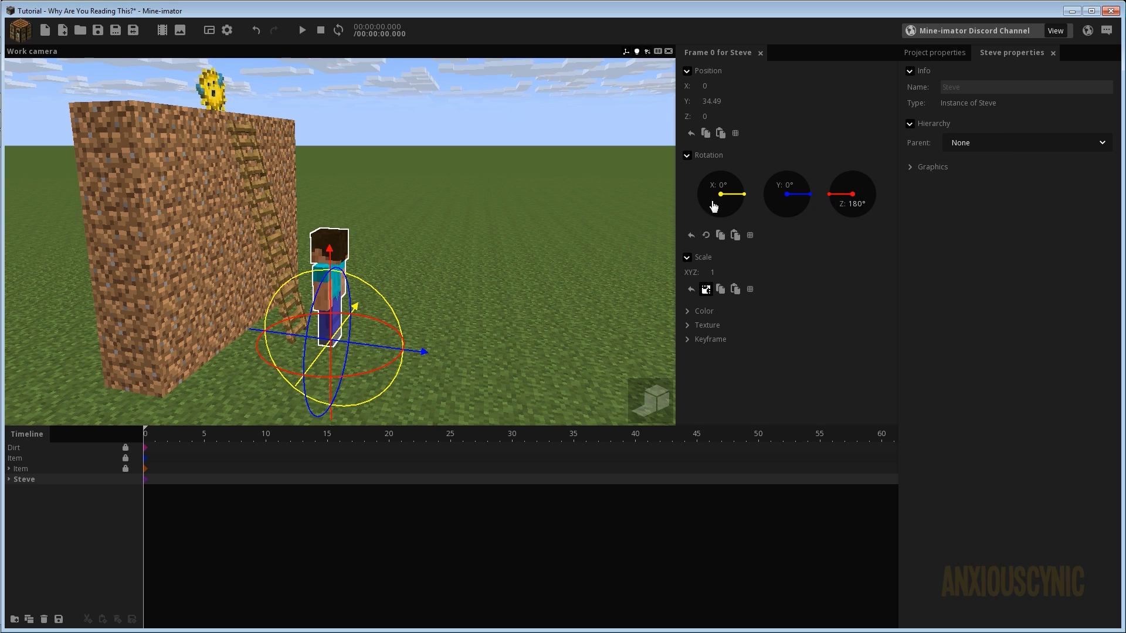
drag(326, 188, 425, 165)
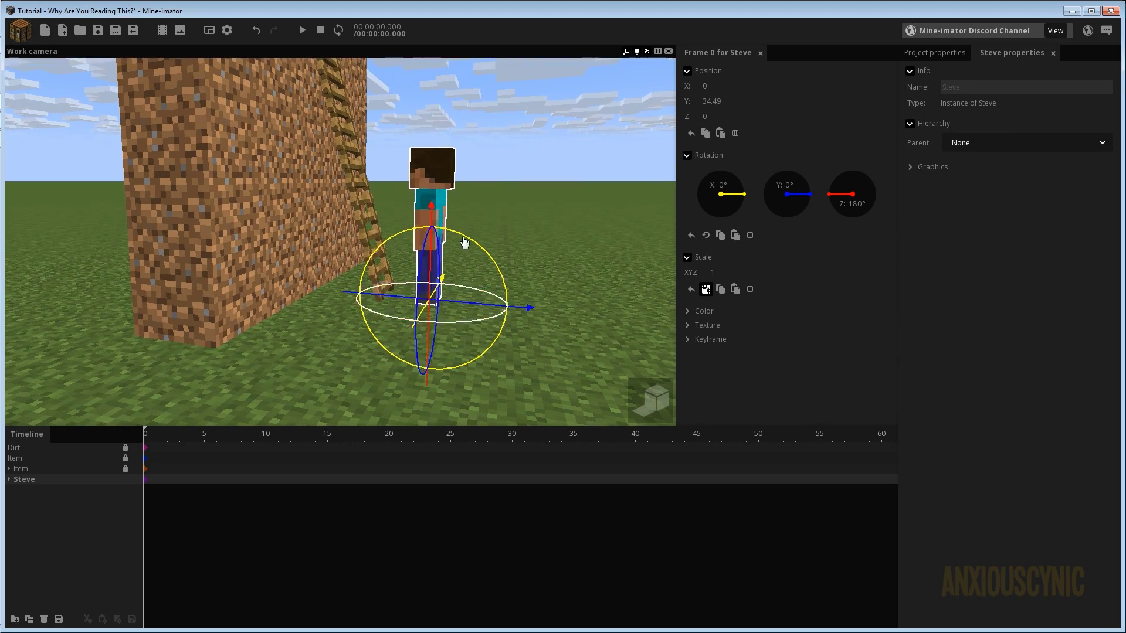
mouse_move(516, 201)
middle_down()
mouse_move(487, 203)
mouse_move(510, 195)
mouse_move(505, 187)
middle_up()
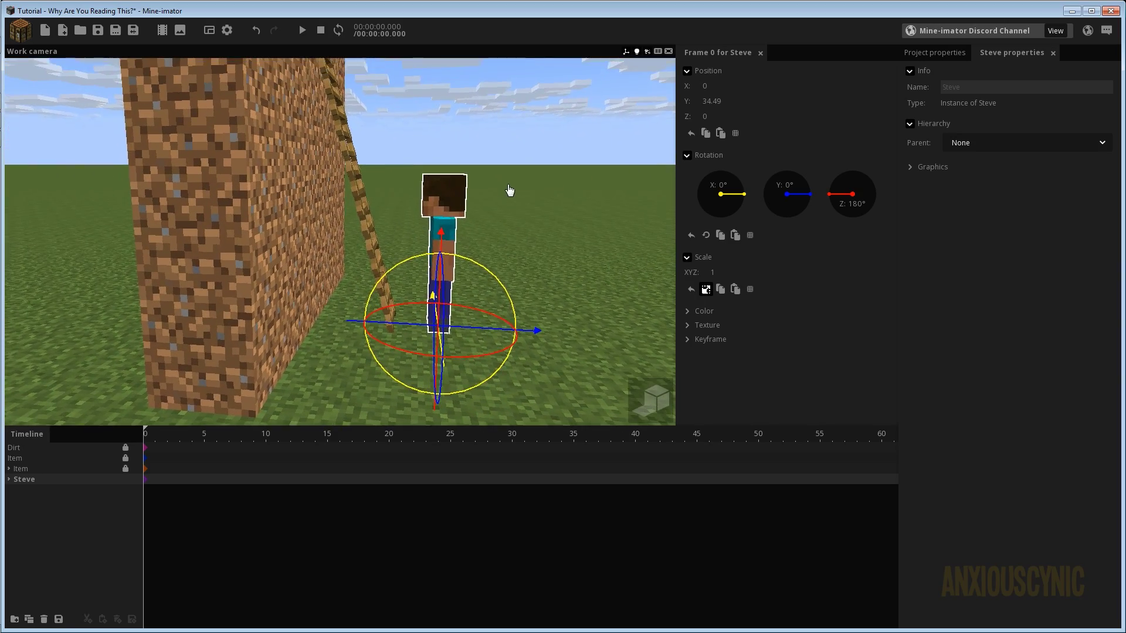
scroll(509, 190, up, 3)
scroll(498, 184, up, 3)
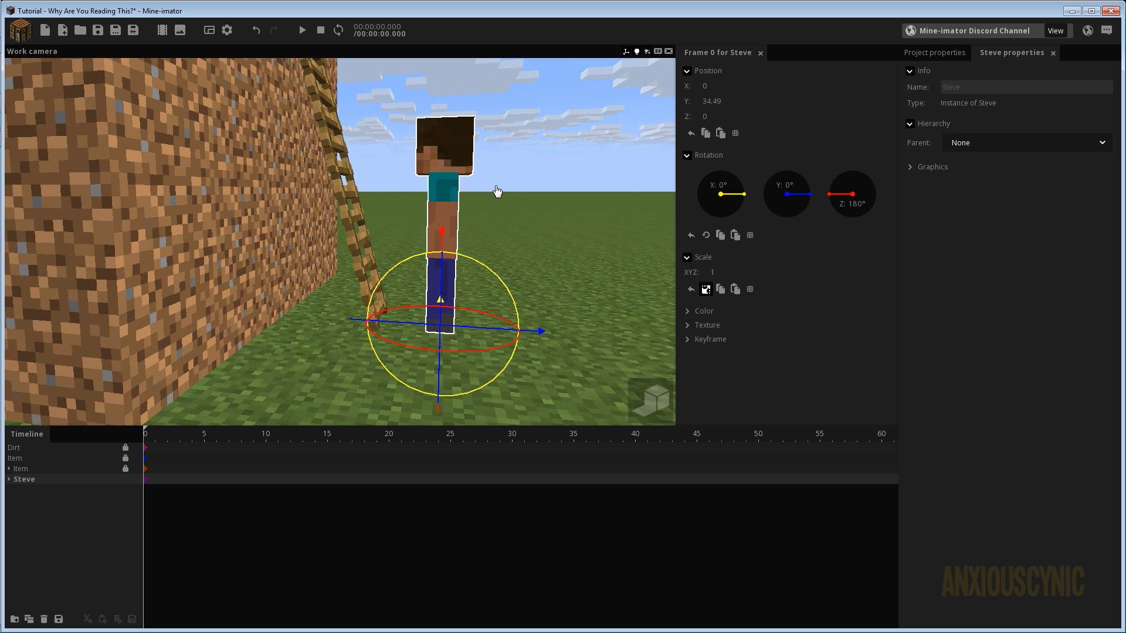
middle_drag(496, 191, 470, 244)
drag(460, 258, 441, 253)
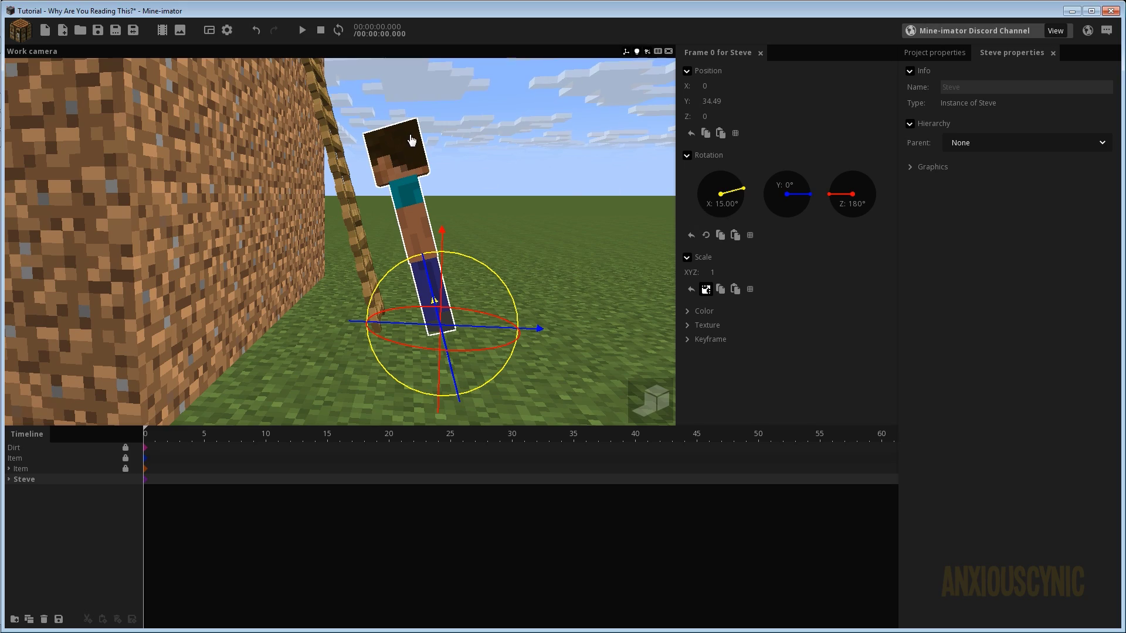
drag(411, 140, 403, 152)
drag(571, 198, 459, 222)
- Raise Steve's left arm toward the ladder with an X rotation of about -49° and a bend of about 61°
click(394, 213)
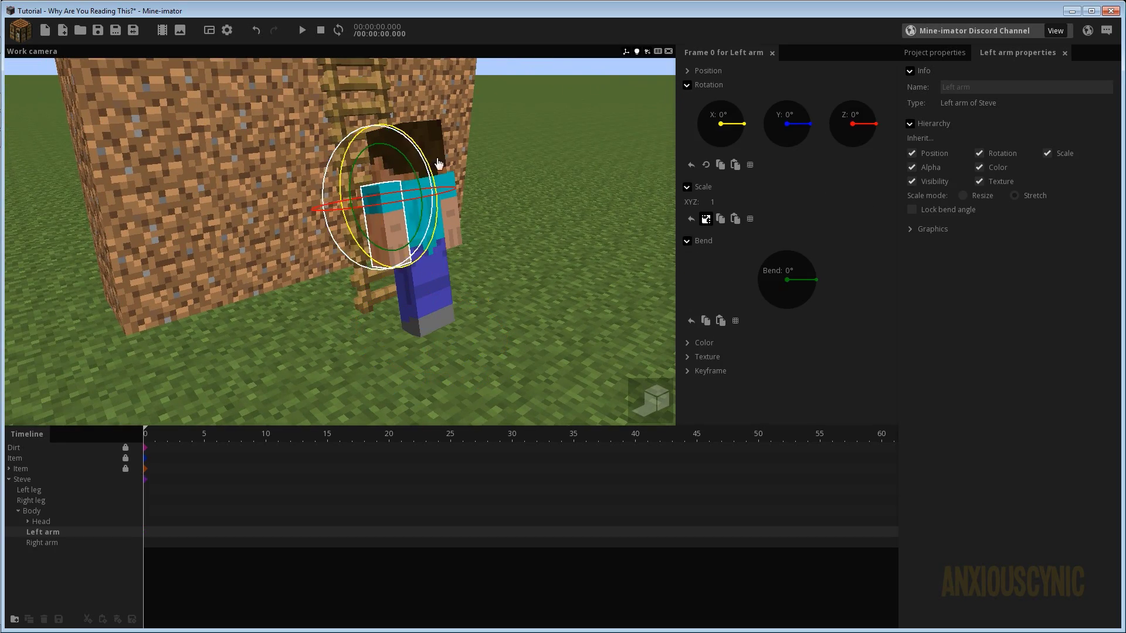
drag(438, 163, 395, 158)
mouse_move(504, 150)
mouse_down()
mouse_move(445, 159)
mouse_move(281, 111)
mouse_move(235, 114)
mouse_move(526, 151)
mouse_up()
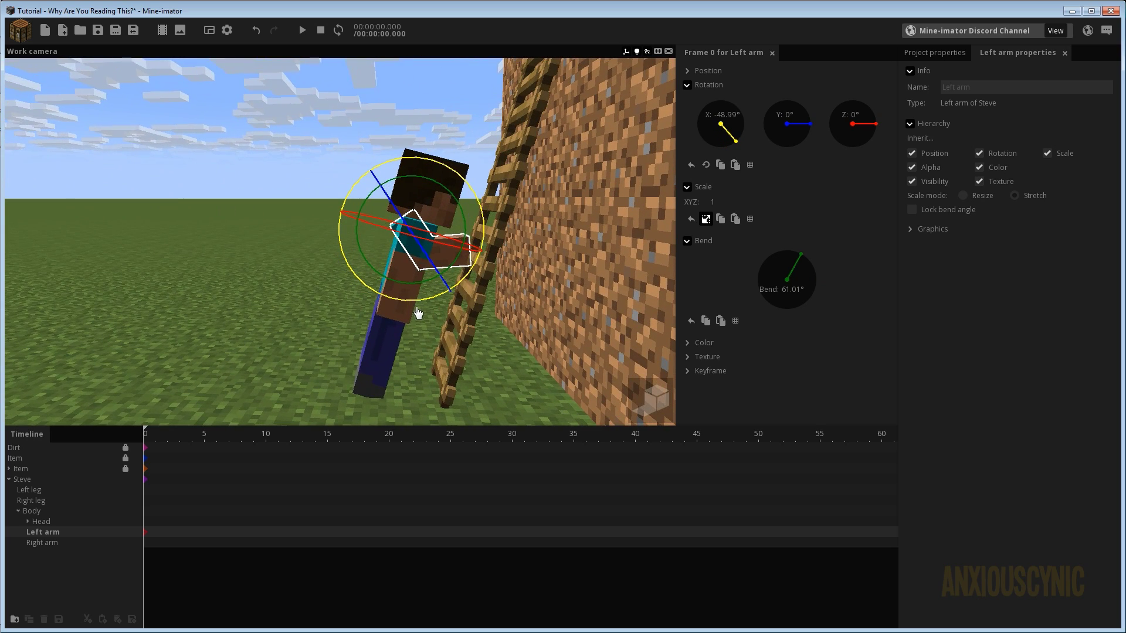
- Rotate Steve's right arm forward and up so its hand reaches a ladder rung
click(406, 323)
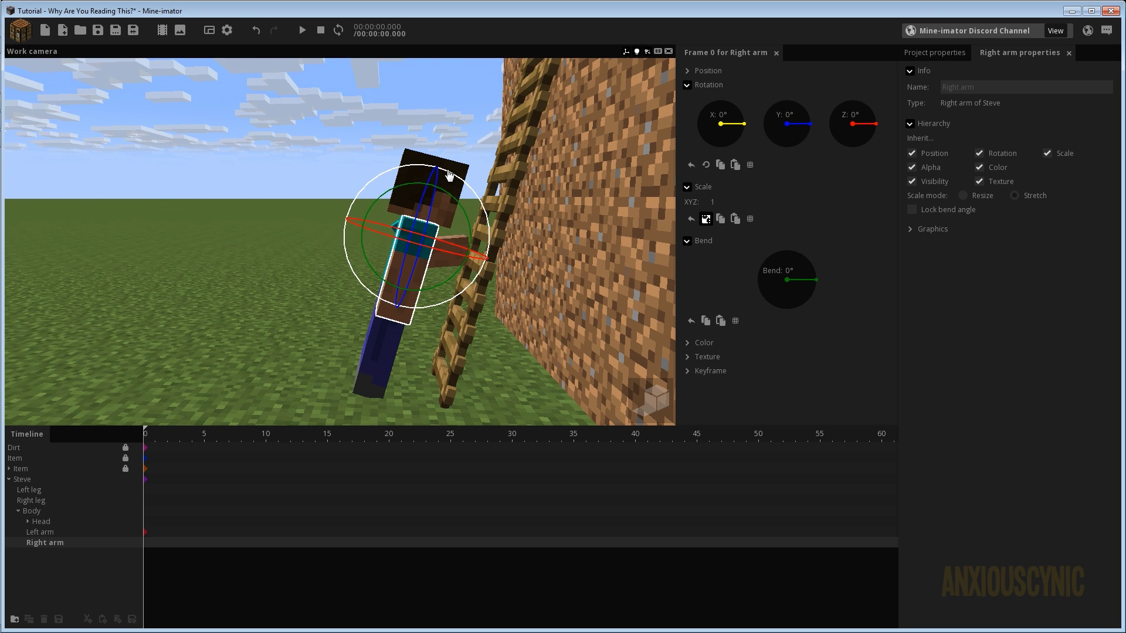
drag(449, 175, 345, 174)
drag(305, 191, 286, 240)
middle_drag(176, 269, 269, 269)
- Lower the left arm's grip on the ladder to an X rotation of about -42.8° and a bend of about 44°
click(331, 286)
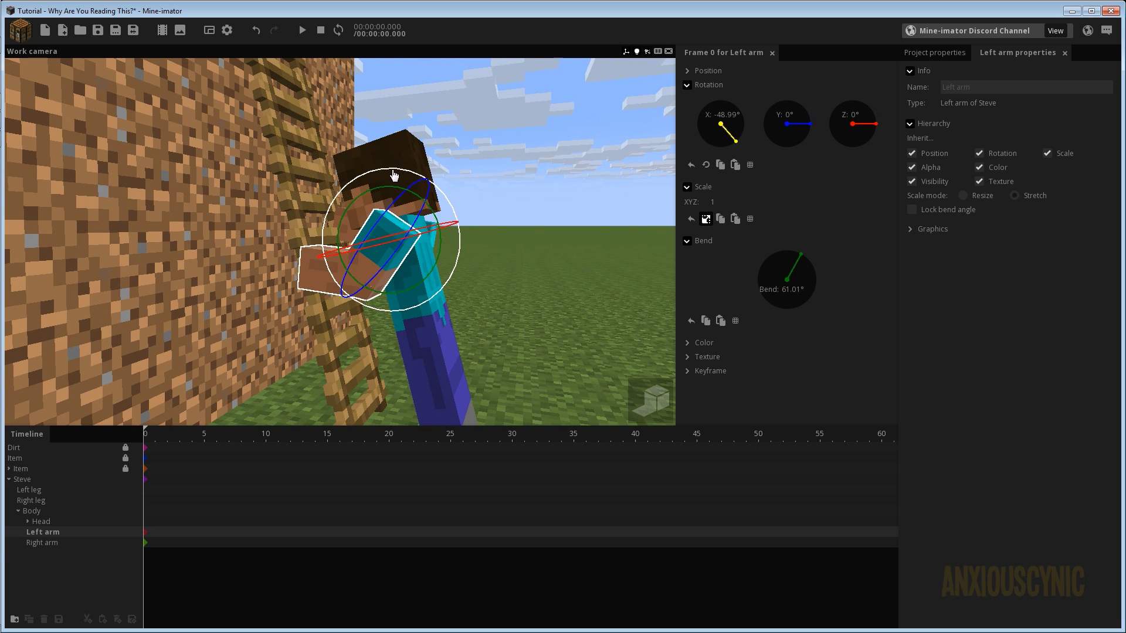
drag(394, 175, 435, 200)
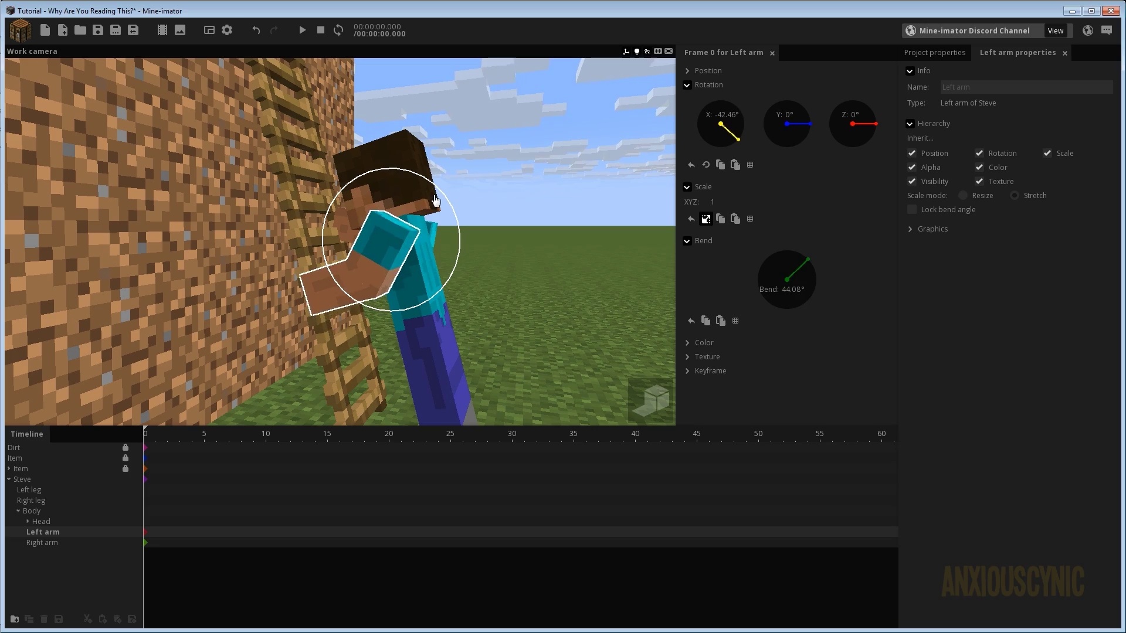
drag(292, 216, 299, 264)
drag(450, 309, 480, 244)
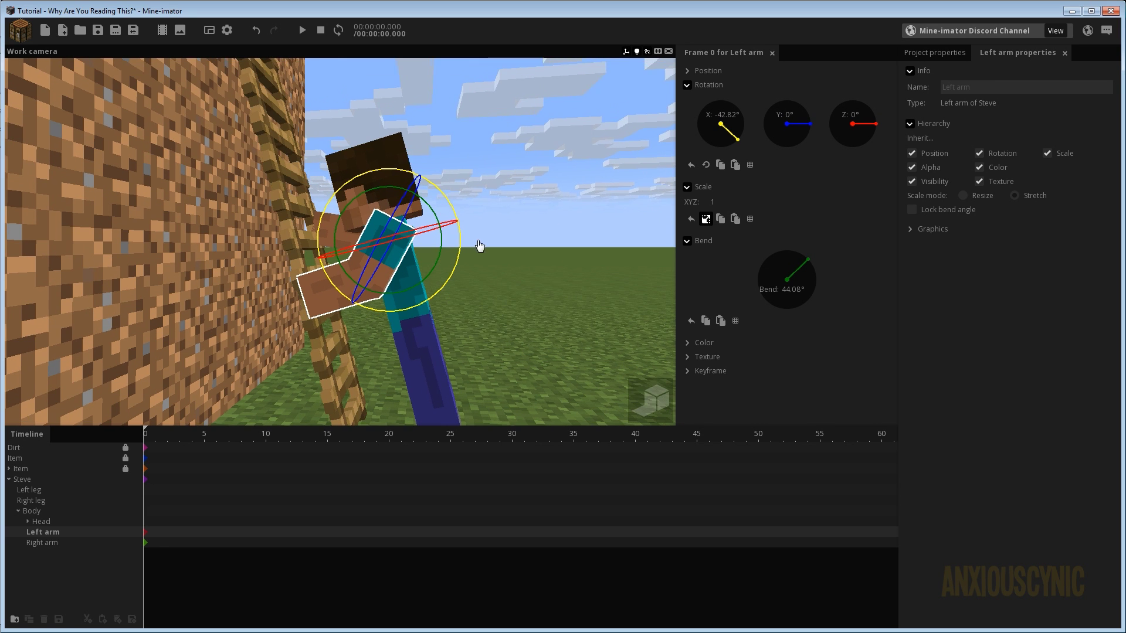
- Try to lift Steve's left leg onto the ladder with an X rotation of about -70° and a bend of about 36°
right_drag(494, 195, 496, 252)
click(414, 285)
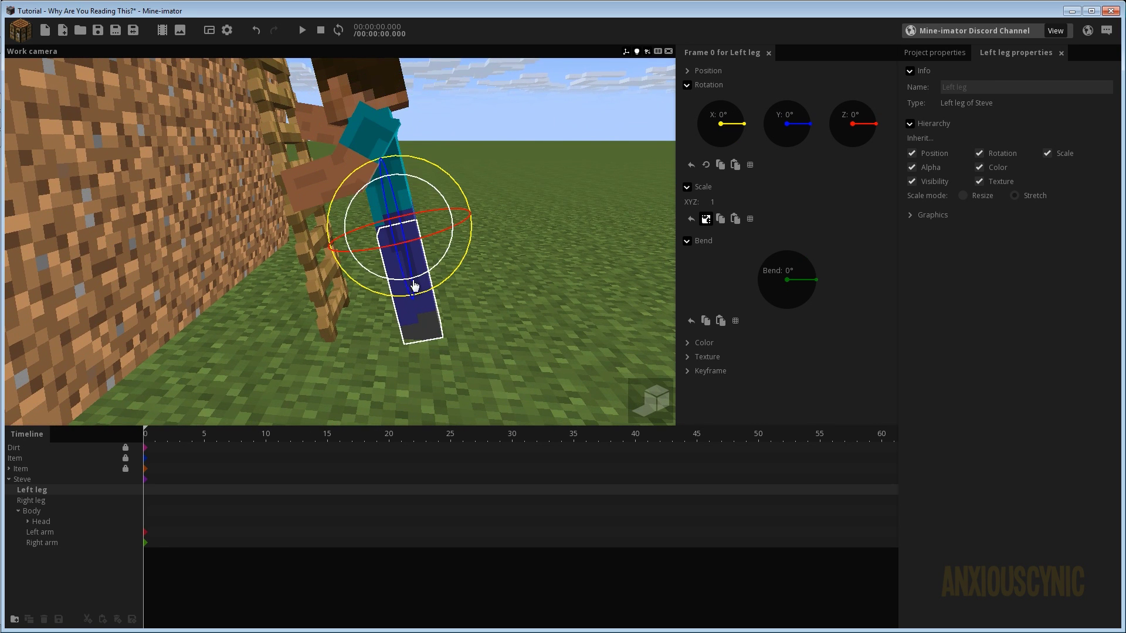
drag(439, 167, 507, 249)
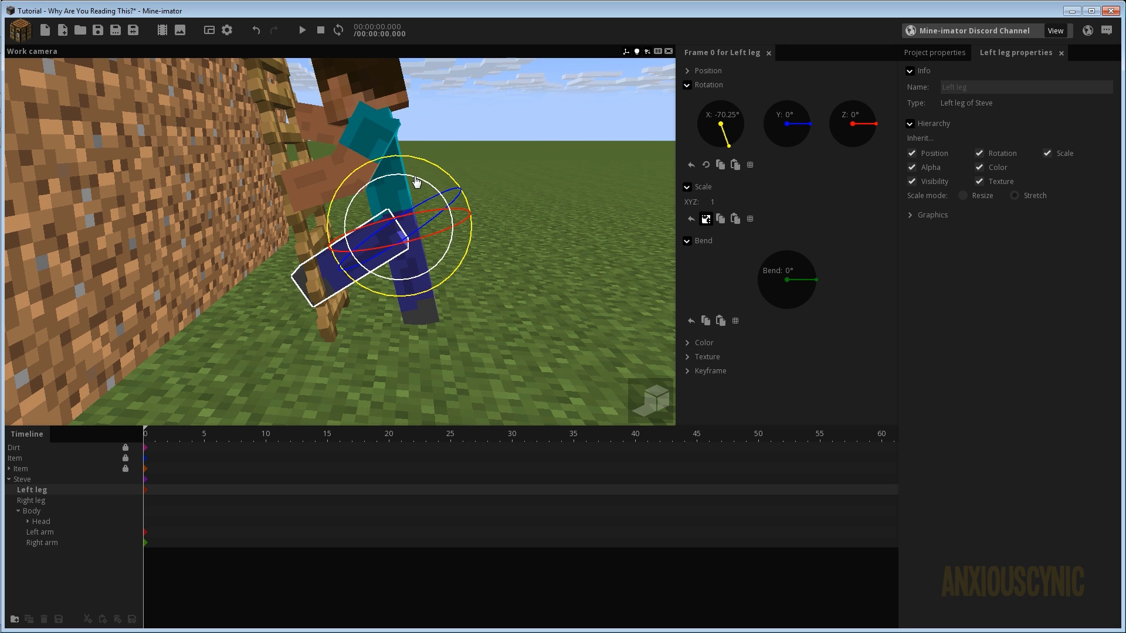
drag(415, 182, 375, 179)
middle_drag(498, 138, 481, 171)
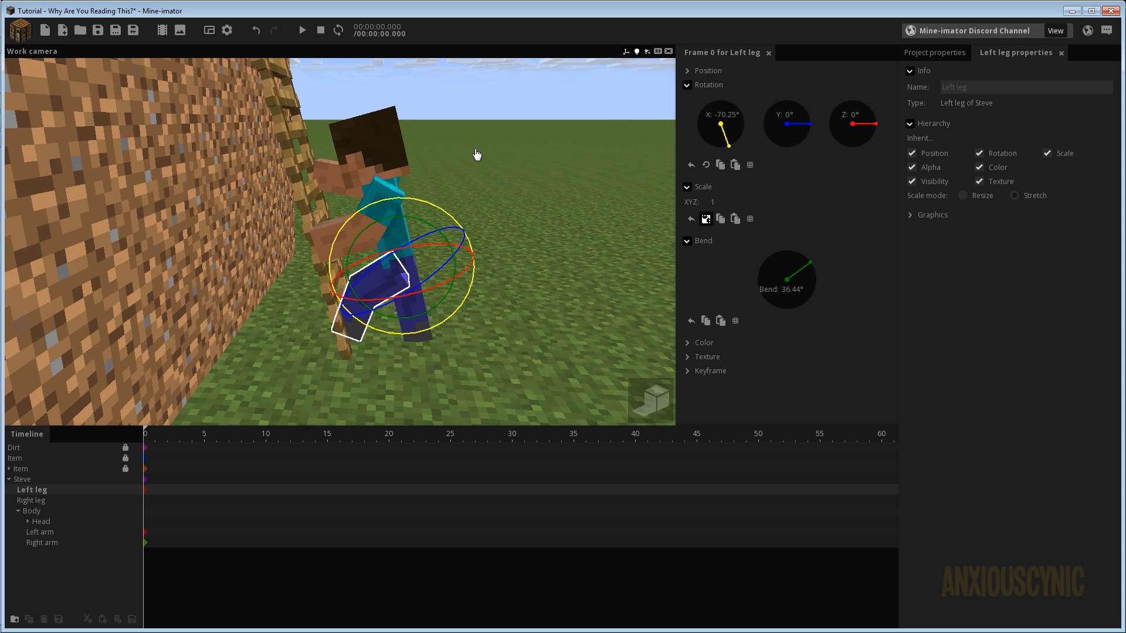
drag(481, 175, 542, 139)
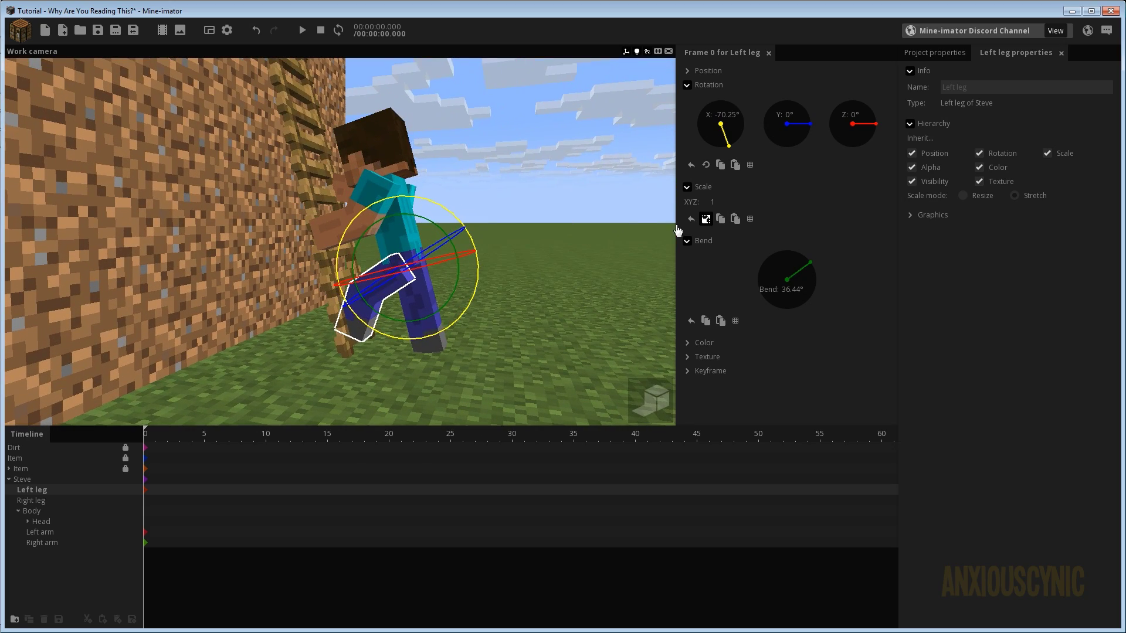
- Reset the left leg's X rotation and bend to 0°
right_click(721, 126)
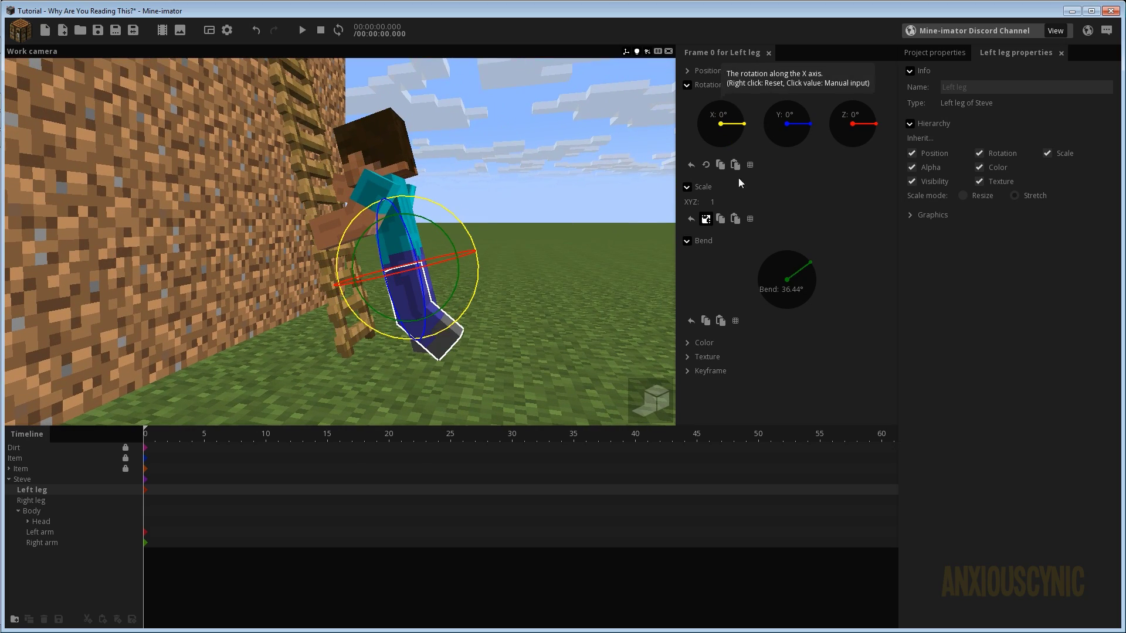
right_click(787, 279)
drag(542, 235, 587, 235)
- Lift Steve's right leg onto the ladder with an X rotation of about -80° and a bend of about 62°, and save the project
drag(586, 350, 299, 346)
click(430, 359)
drag(595, 261, 606, 294)
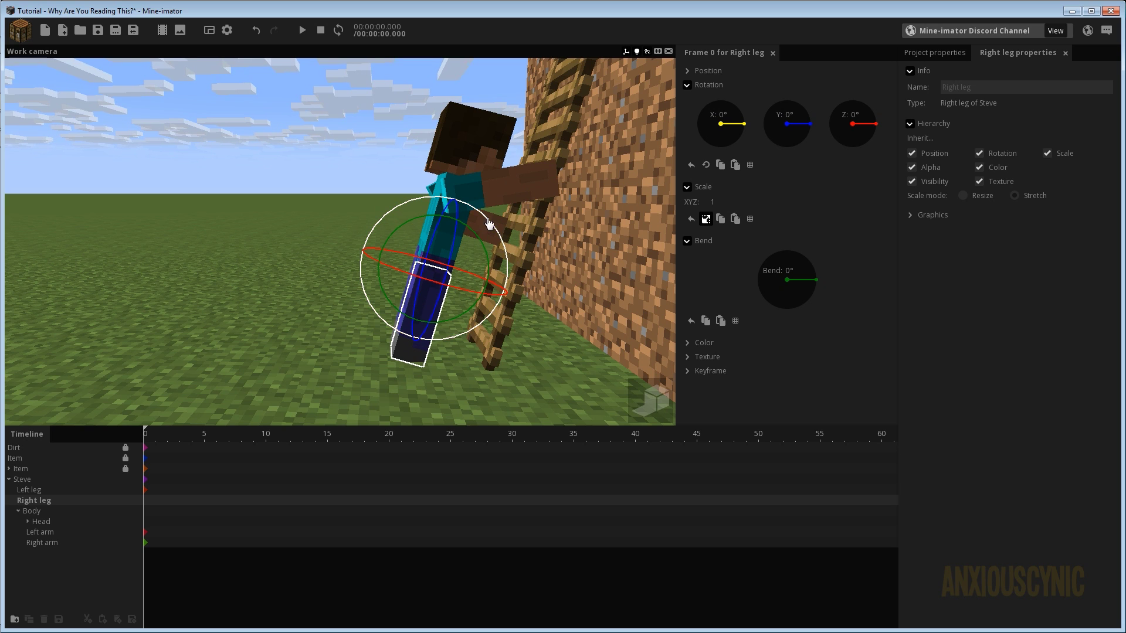
drag(489, 224, 486, 254)
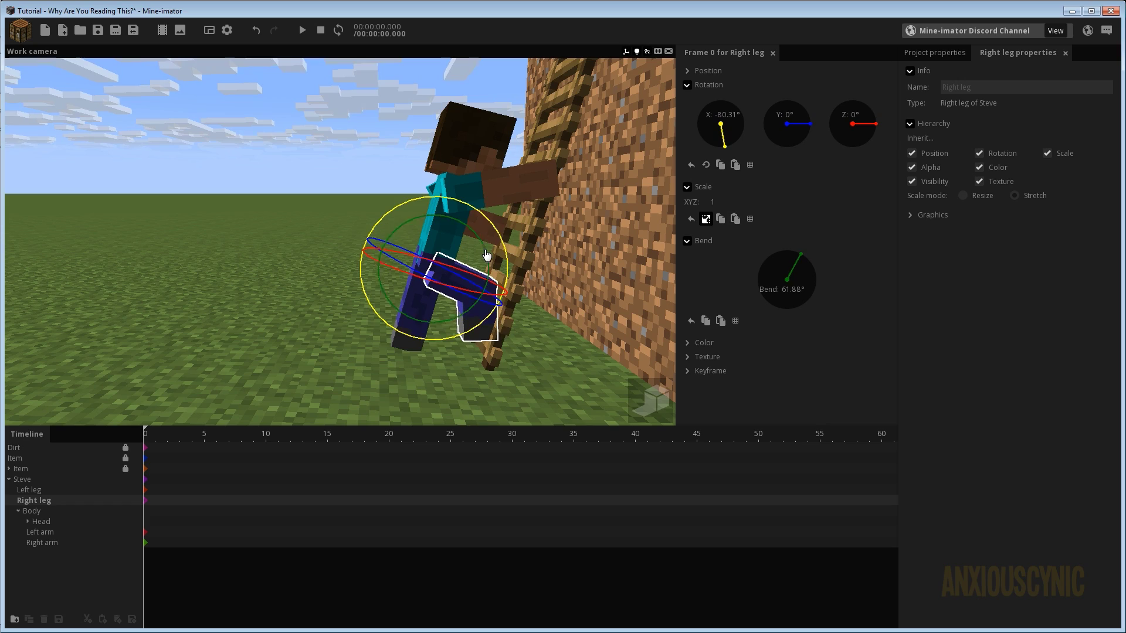
drag(321, 163, 586, 164)
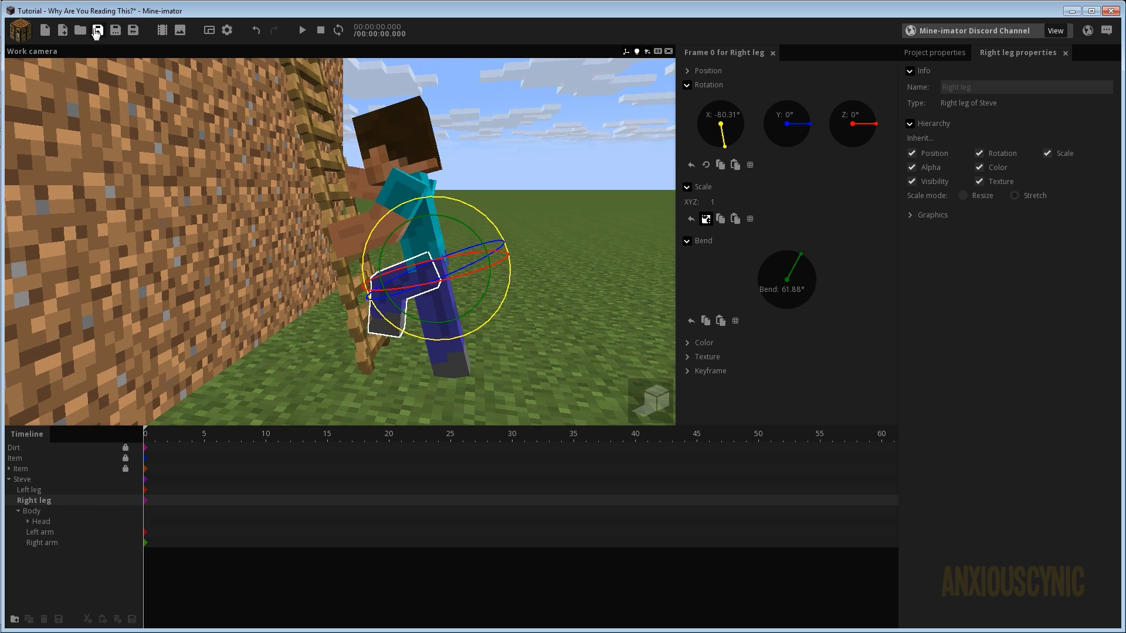
click(98, 30)
- Tilt Steve's head up the ladder with an X rotation of about -45°, and save the project
drag(476, 117, 464, 153)
click(429, 141)
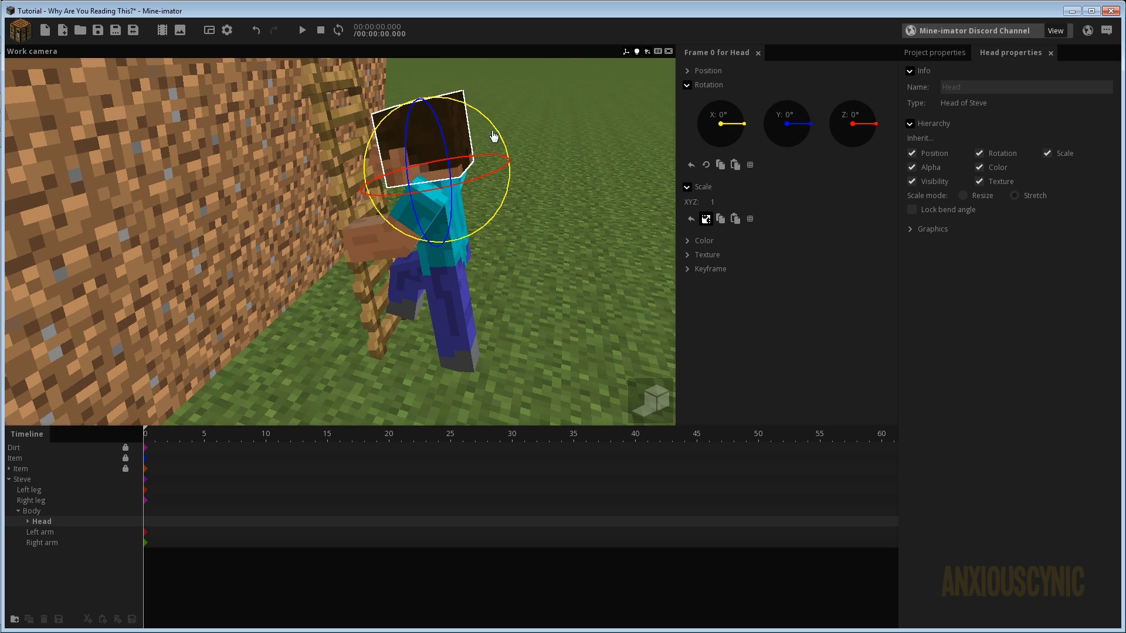
drag(469, 114, 528, 134)
drag(426, 97, 398, 110)
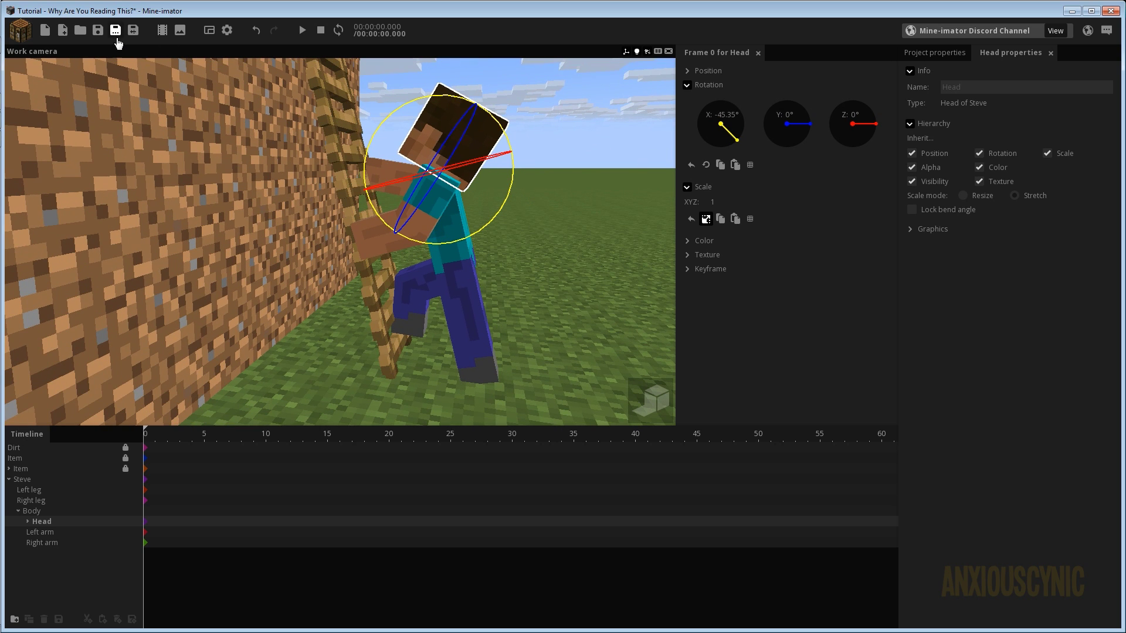
click(98, 30)
- Copy the left leg's keyframe from frame 0 to the right leg at frame 9
right_drag(279, 156, 297, 128)
drag(523, 200, 424, 259)
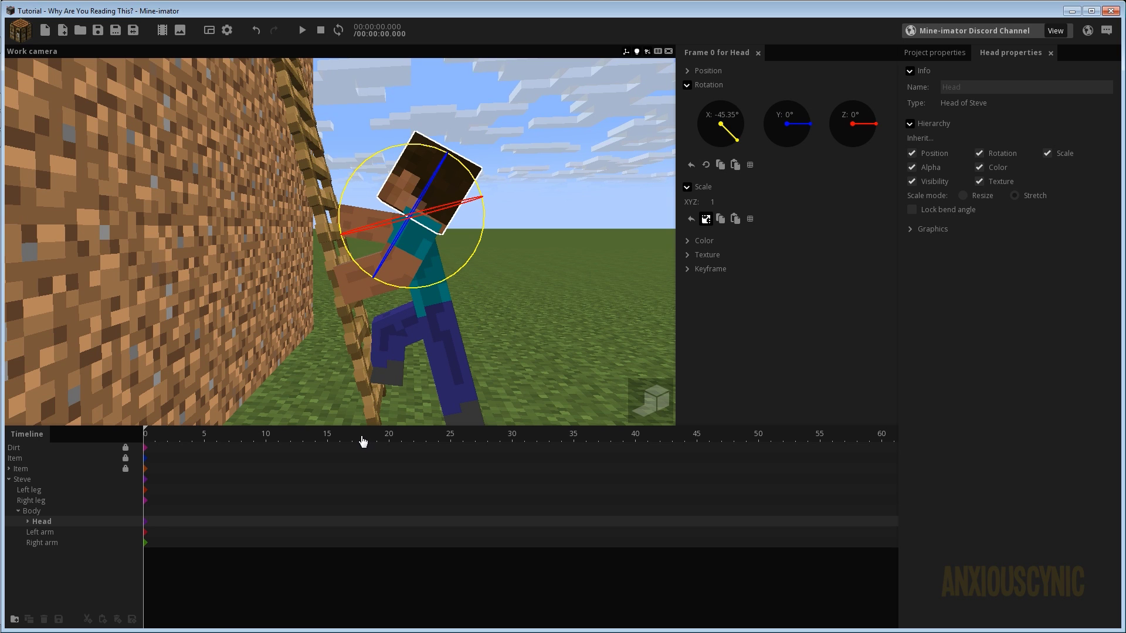
click(162, 500)
click(144, 490)
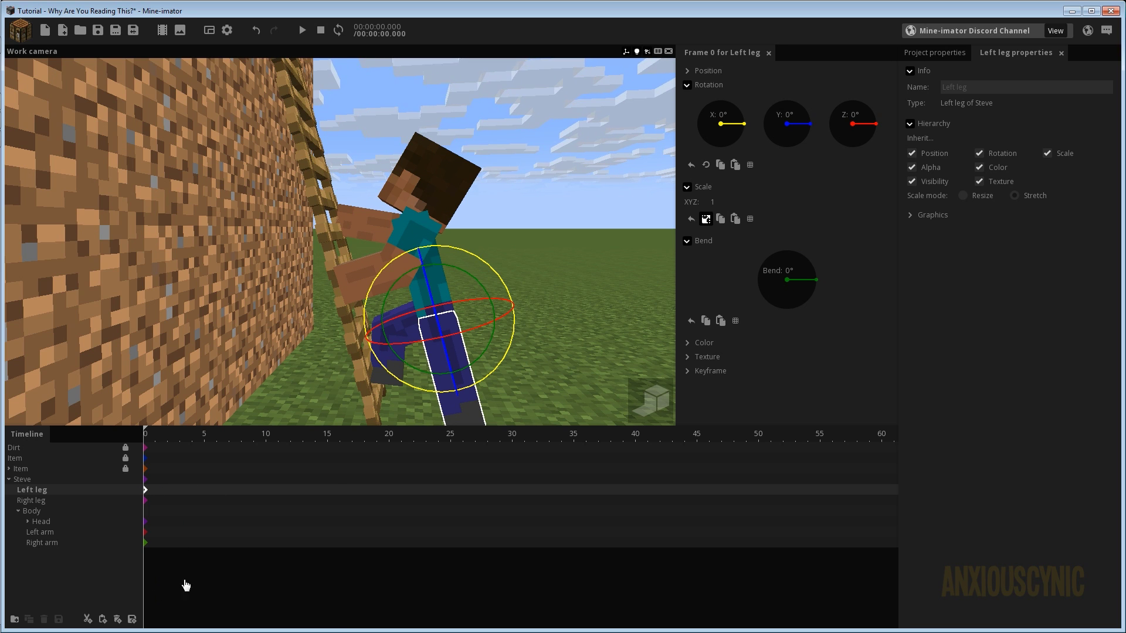
click(267, 441)
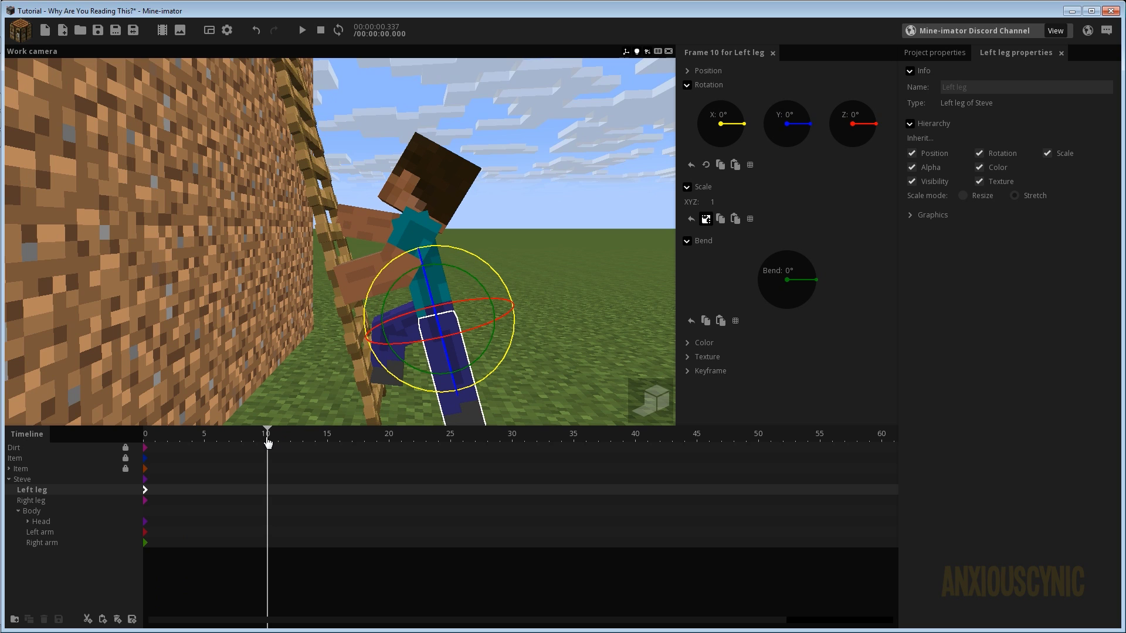
click(267, 503)
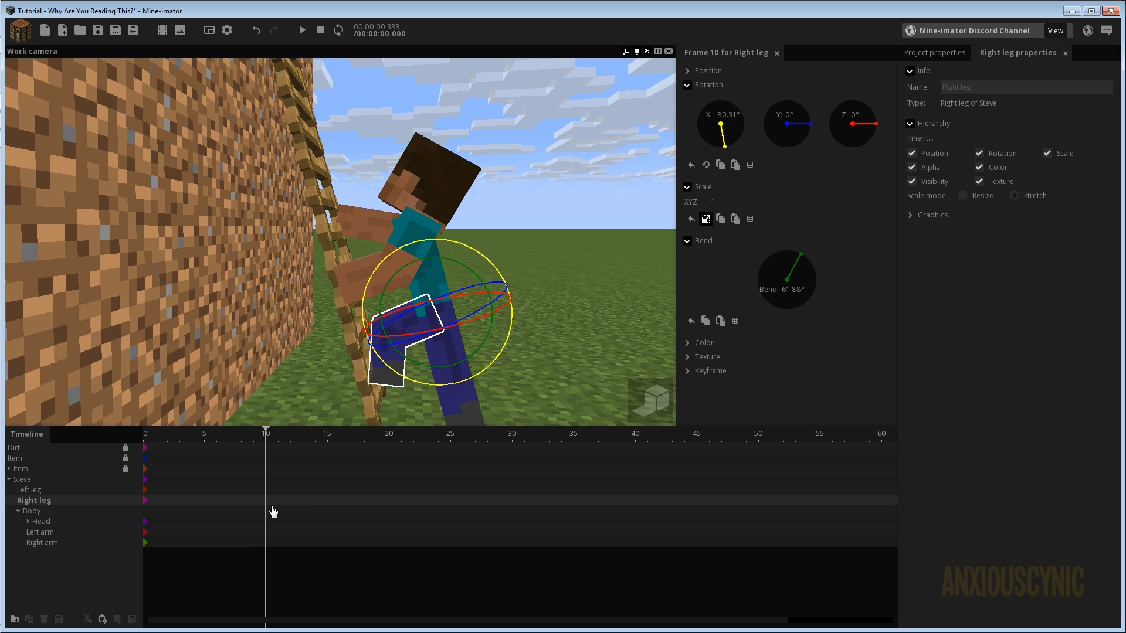
click(256, 503)
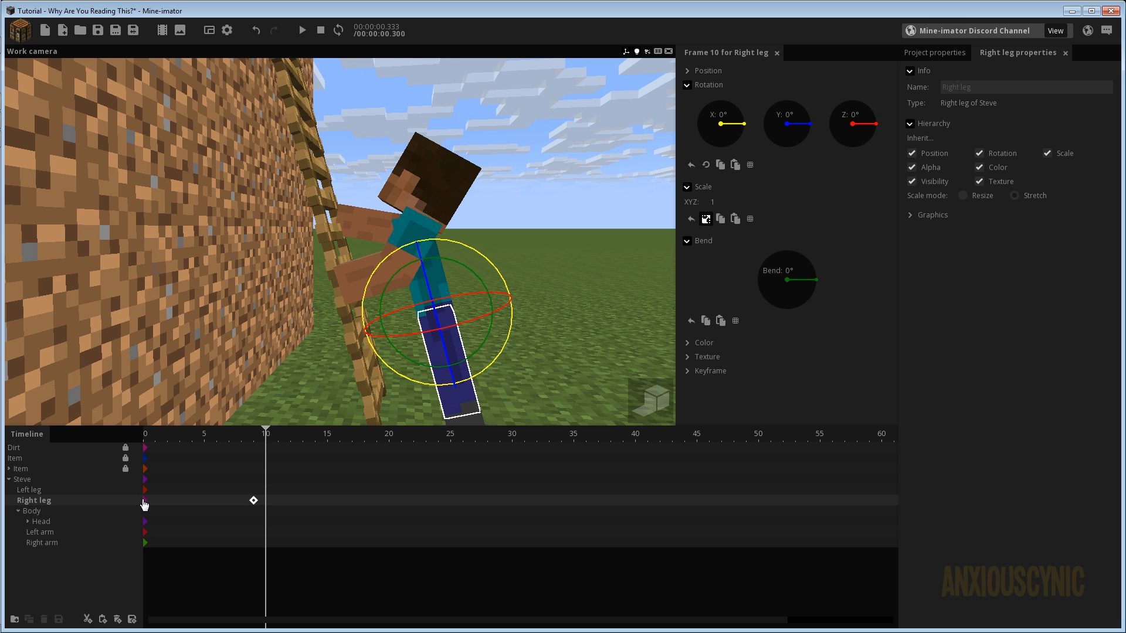
- Copy the right leg's bent keyframe from frame 0 to the left leg at frame 9
click(144, 502)
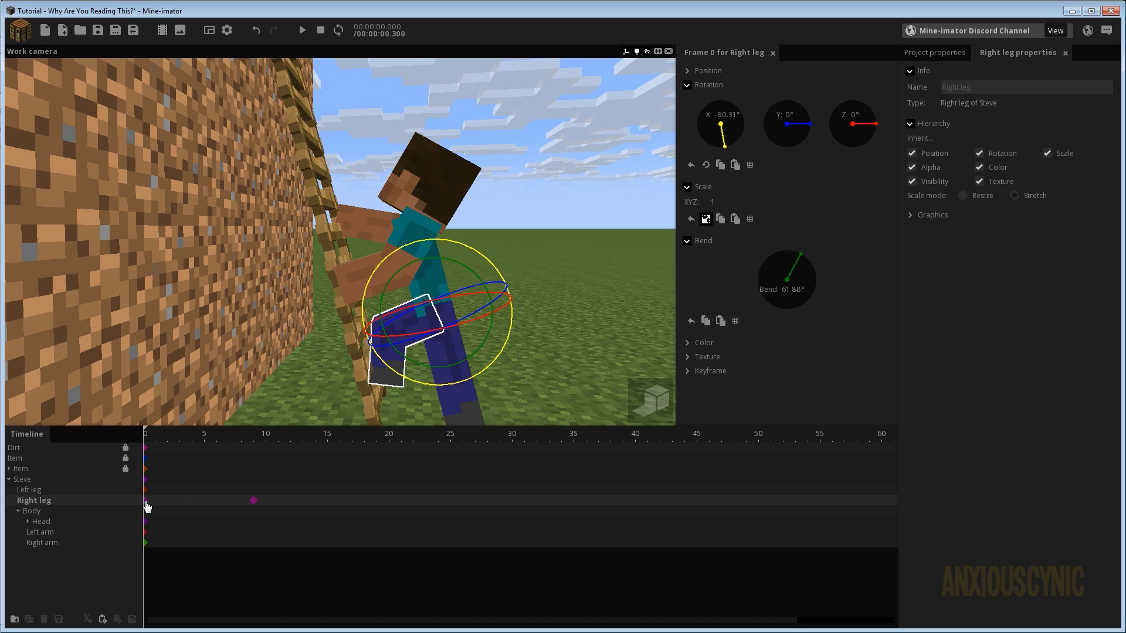
click(145, 501)
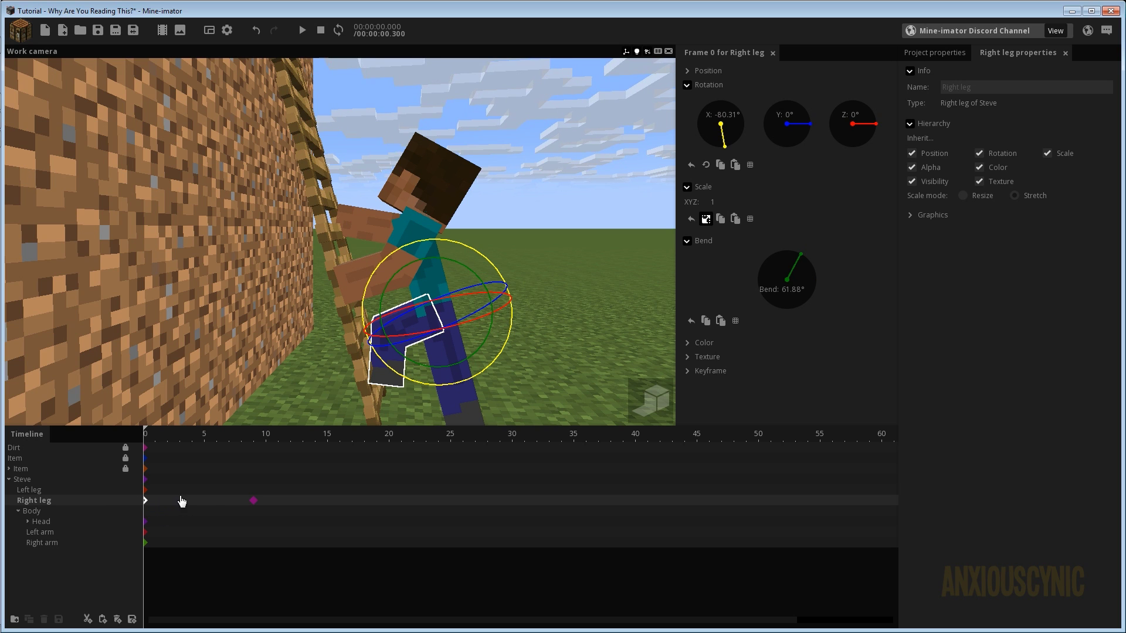
click(253, 493)
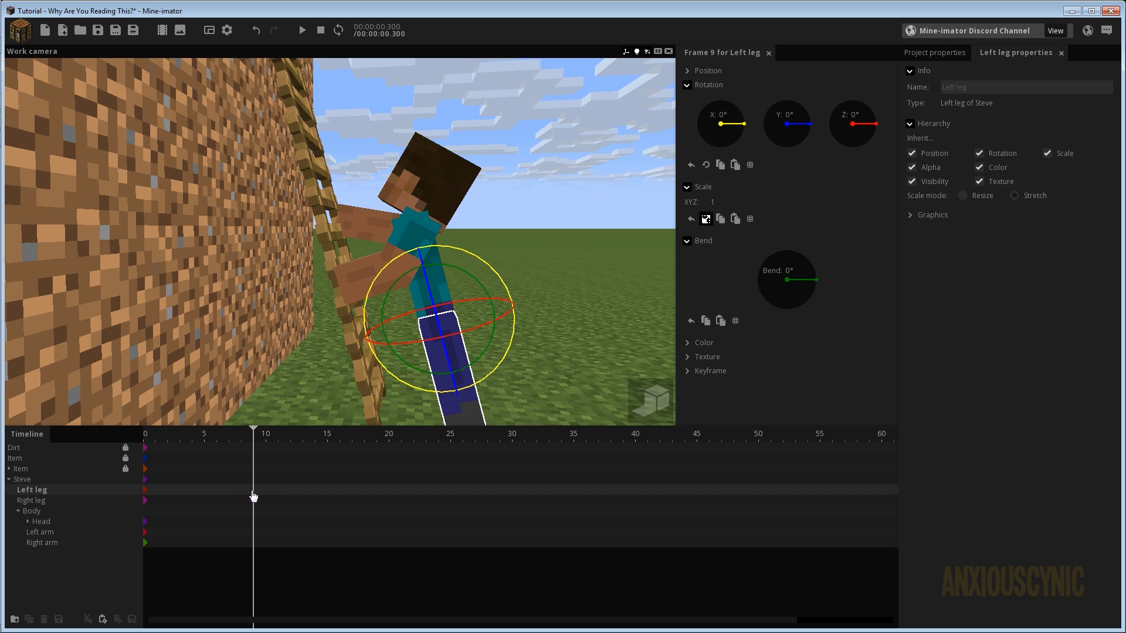
key(ctrl+v)
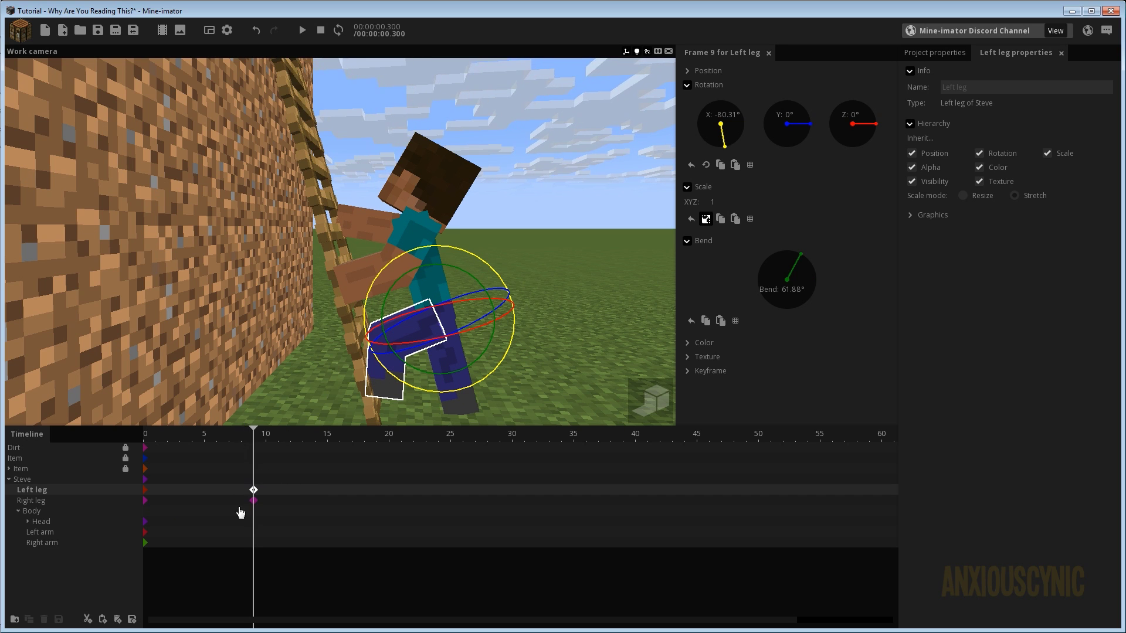
mouse_move(489, 222)
mouse_down()
mouse_move(329, 217)
mouse_move(484, 219)
mouse_up()
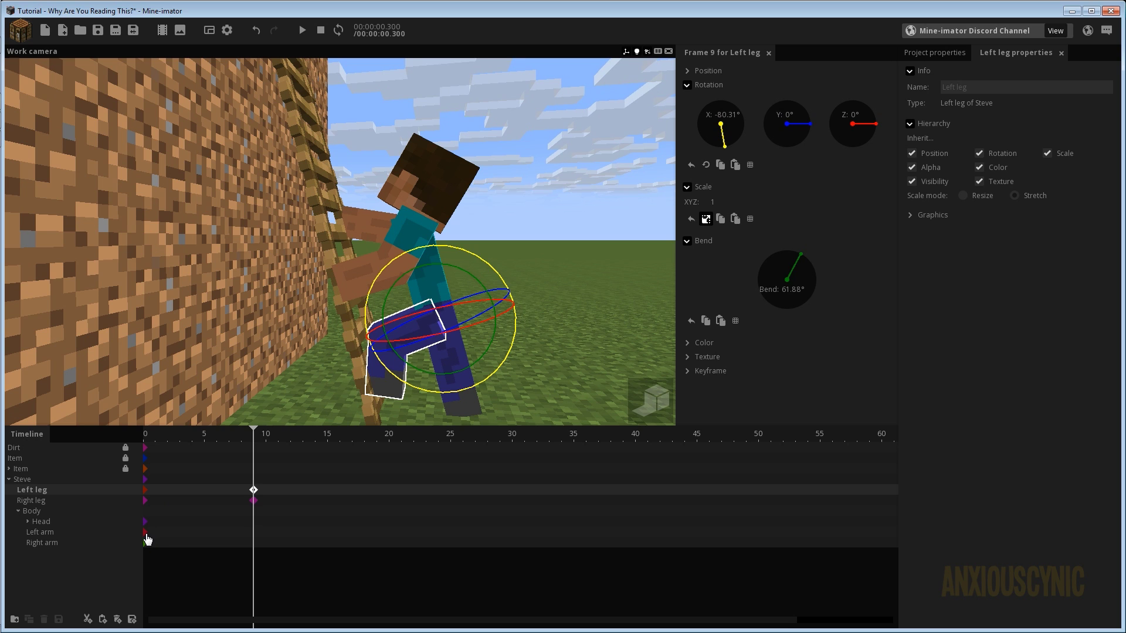
- Mirror the arm poses at frame 9 by copying each arm's frame 0 keyframe to the opposite arm
click(144, 534)
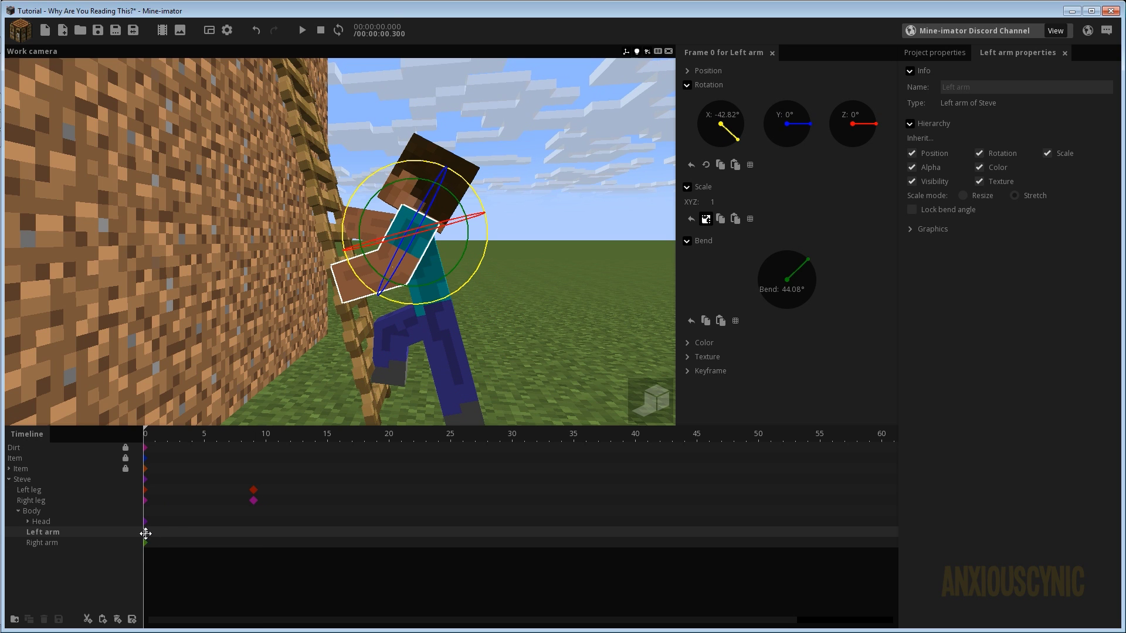
click(252, 544)
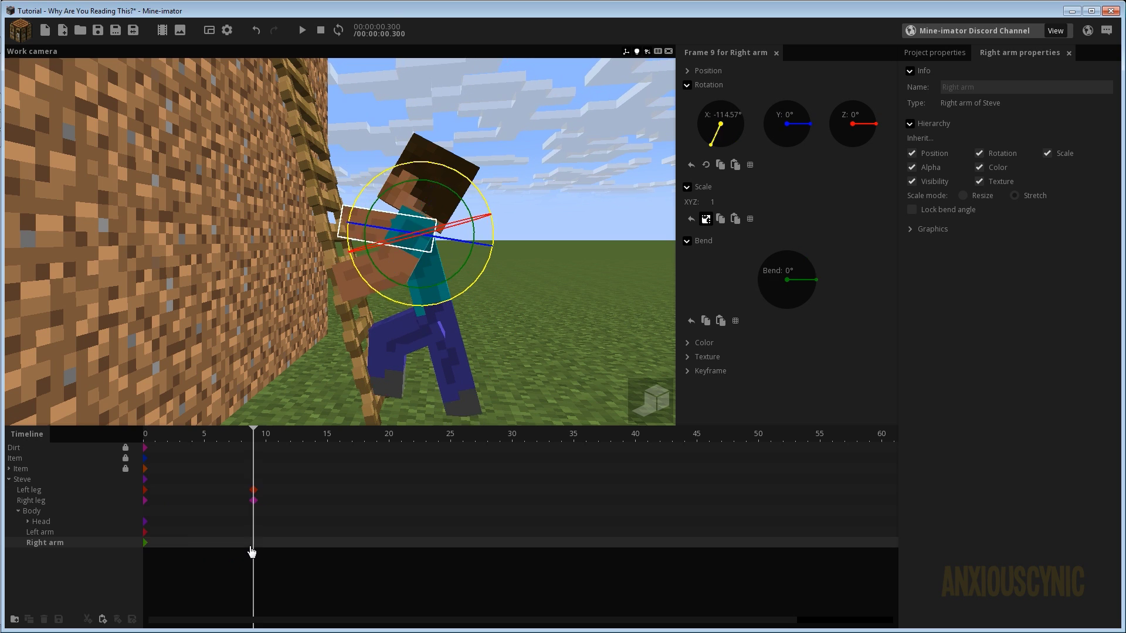
key(ctrl+v)
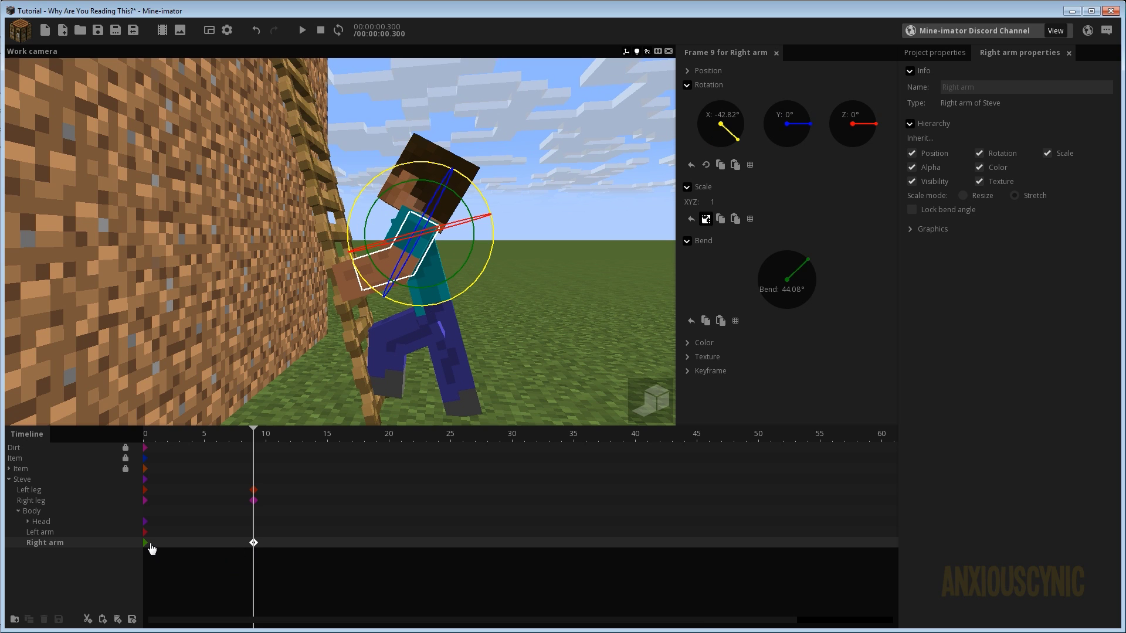
click(146, 544)
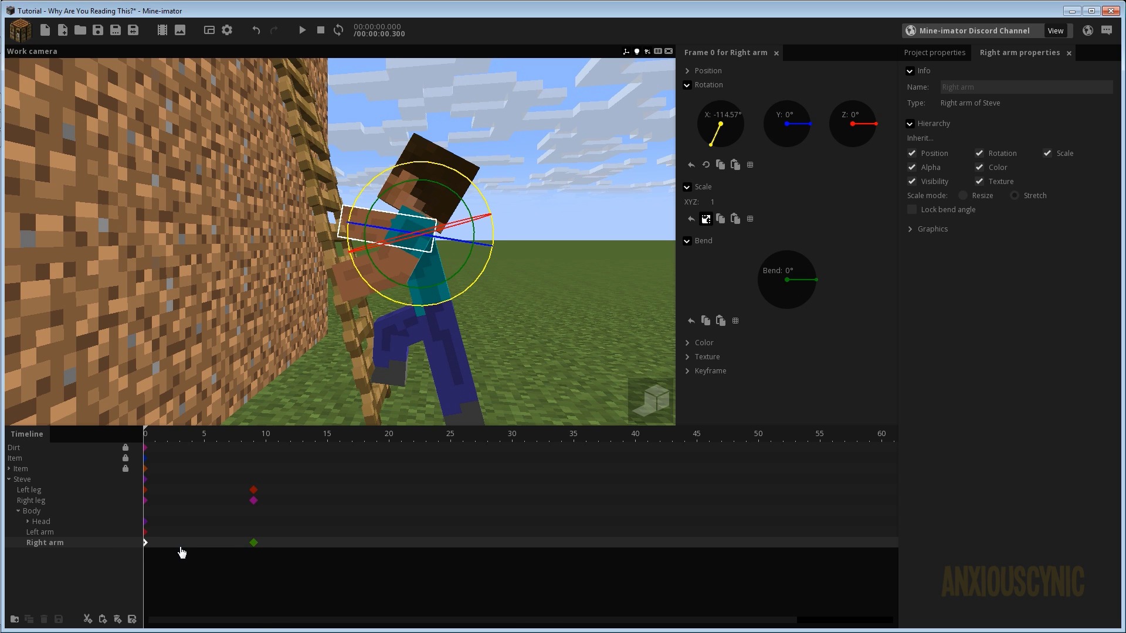
click(253, 531)
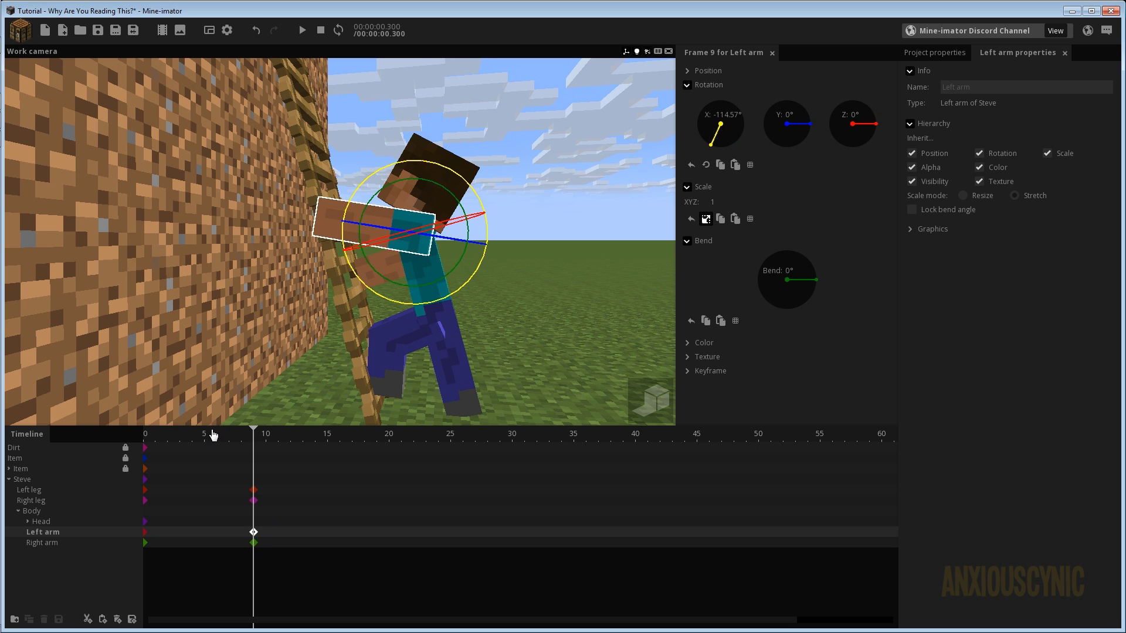
- Play and scrub the climbing motion between frames 0 and 9 to check the mirrored limbs
key(space)
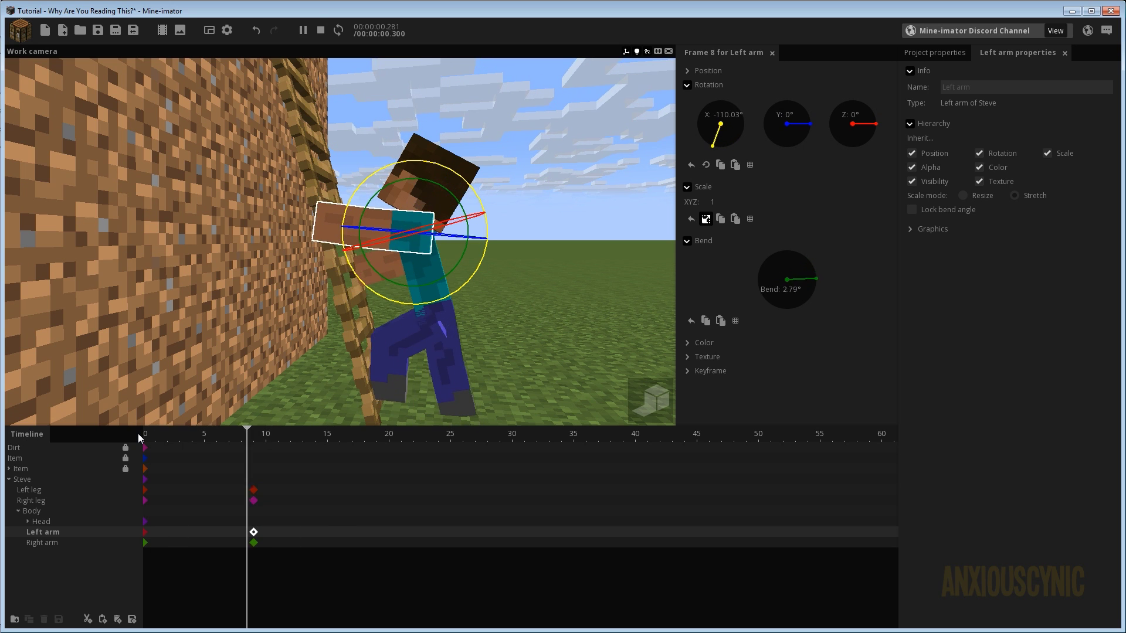
key(space)
key(space)
key(space)
drag(171, 440, 292, 454)
- Swing Steve's right leg forward at frame 9 with an X rotation of about -45.6°, and save the project
drag(528, 281, 410, 302)
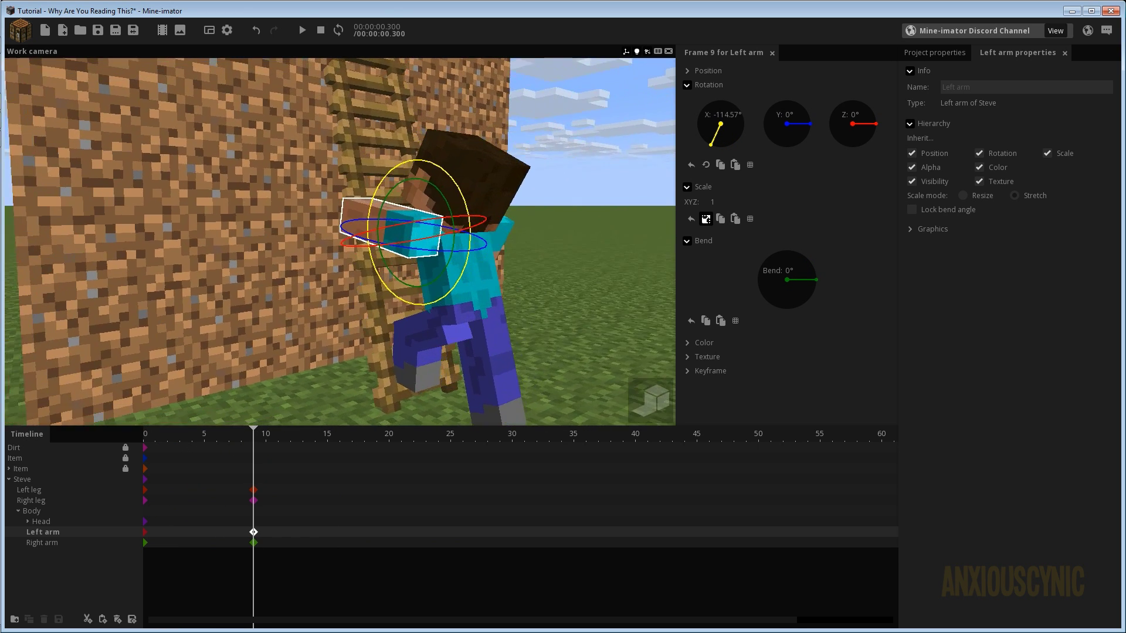
drag(437, 366, 497, 346)
right_drag(498, 346, 443, 346)
click(375, 331)
drag(445, 327, 447, 330)
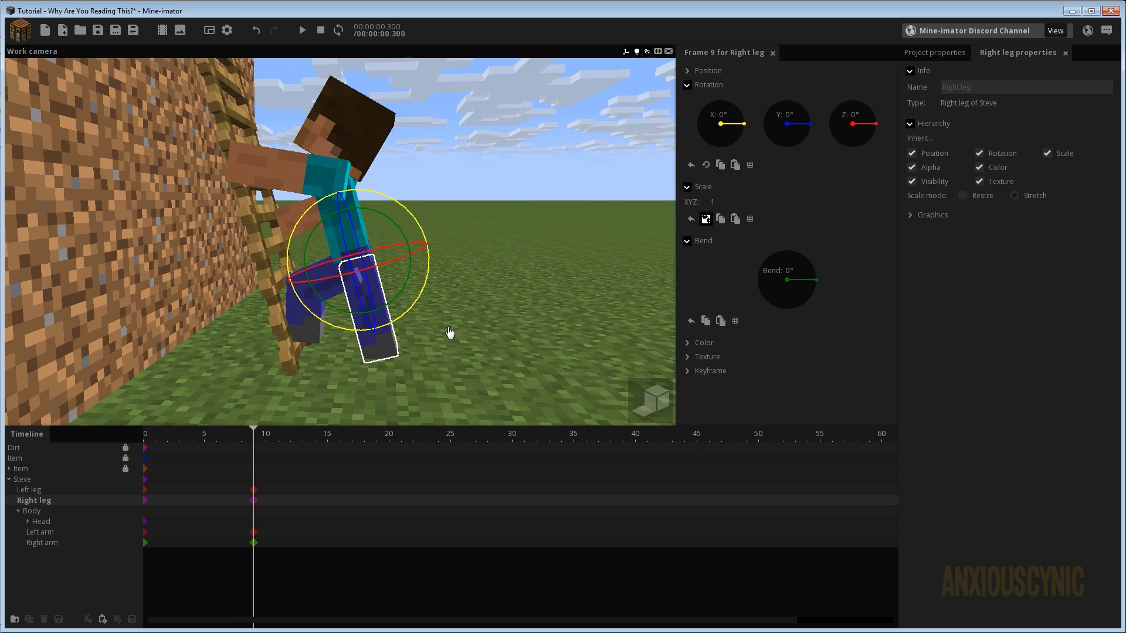
drag(396, 201, 264, 259)
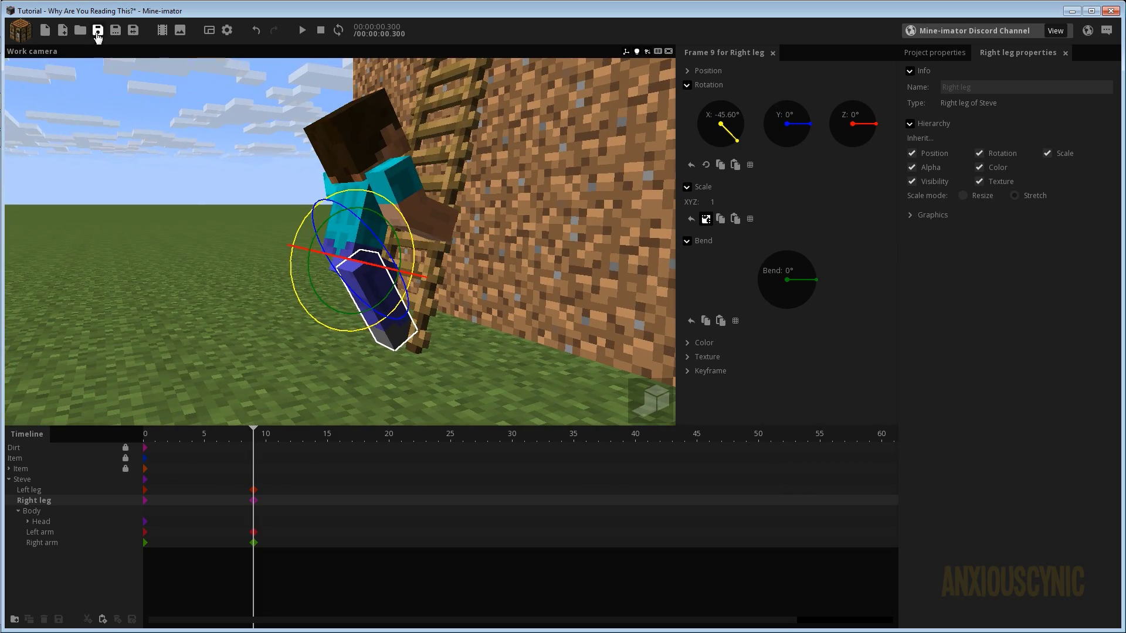
click(98, 30)
- Raise the whole Steve character slightly at frame 9, to a Z position of about 1.22
drag(153, 181, 171, 238)
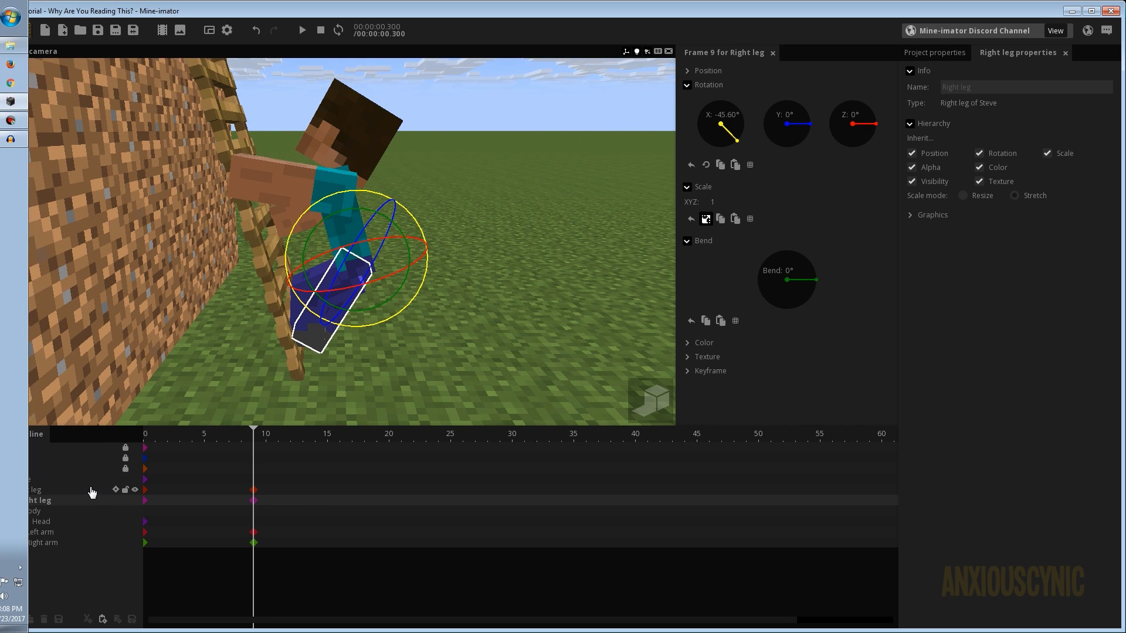
click(61, 482)
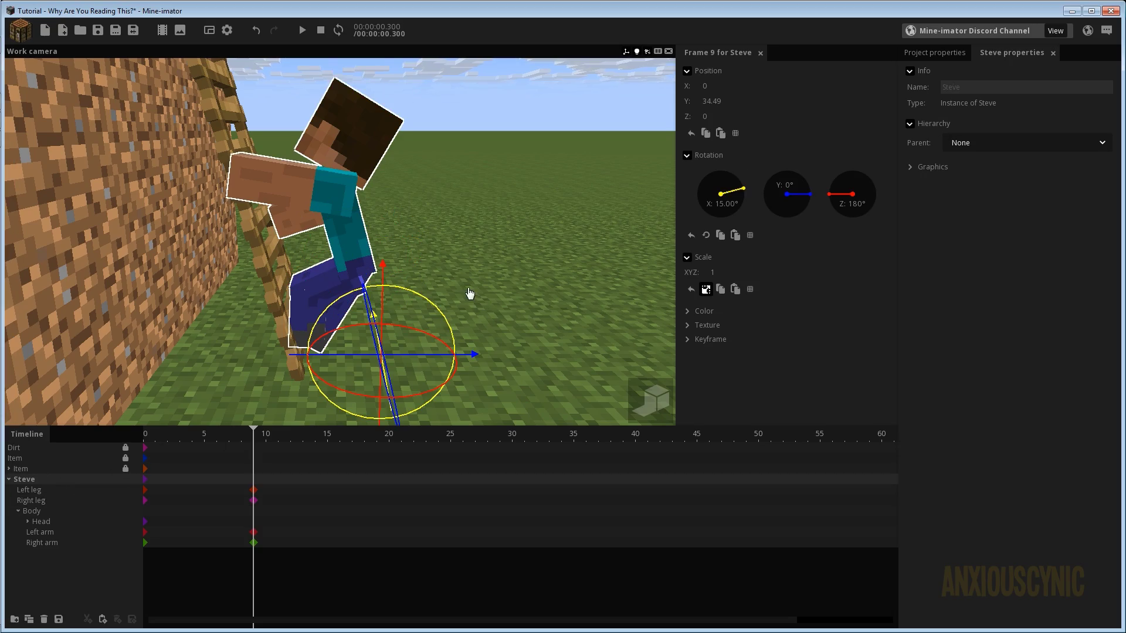
right_drag(472, 296, 434, 217)
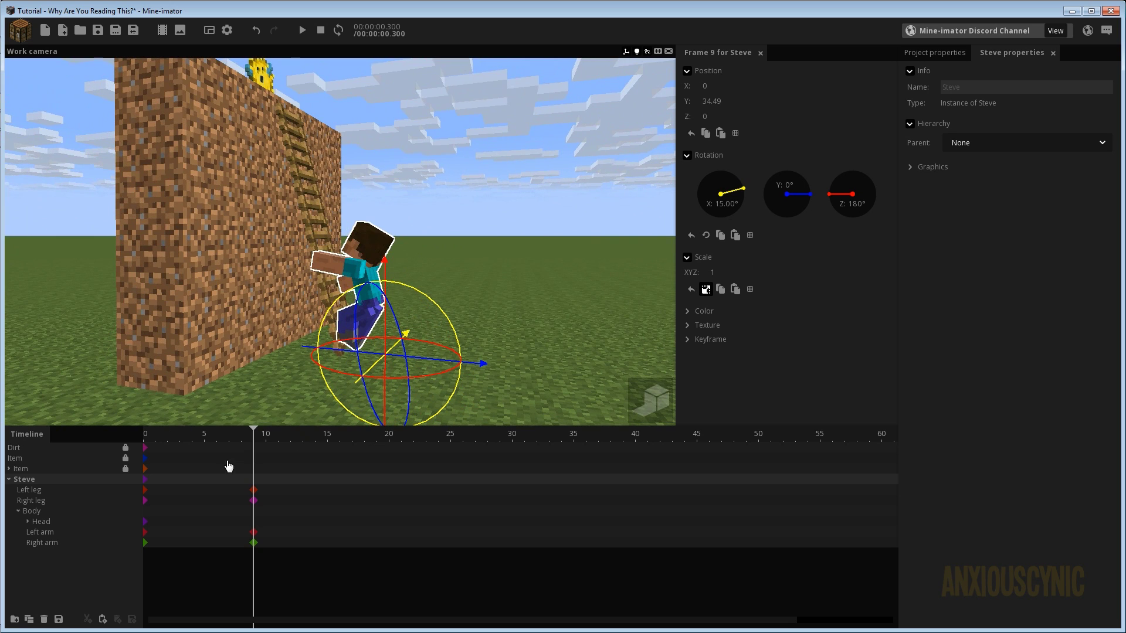
mouse_move(253, 434)
mouse_down()
mouse_move(145, 434)
mouse_move(347, 437)
mouse_move(96, 433)
mouse_move(256, 438)
mouse_up()
drag(472, 246, 252, 264)
scroll(463, 262, up, 3)
drag(375, 235, 434, 282)
scroll(468, 281, up, 3)
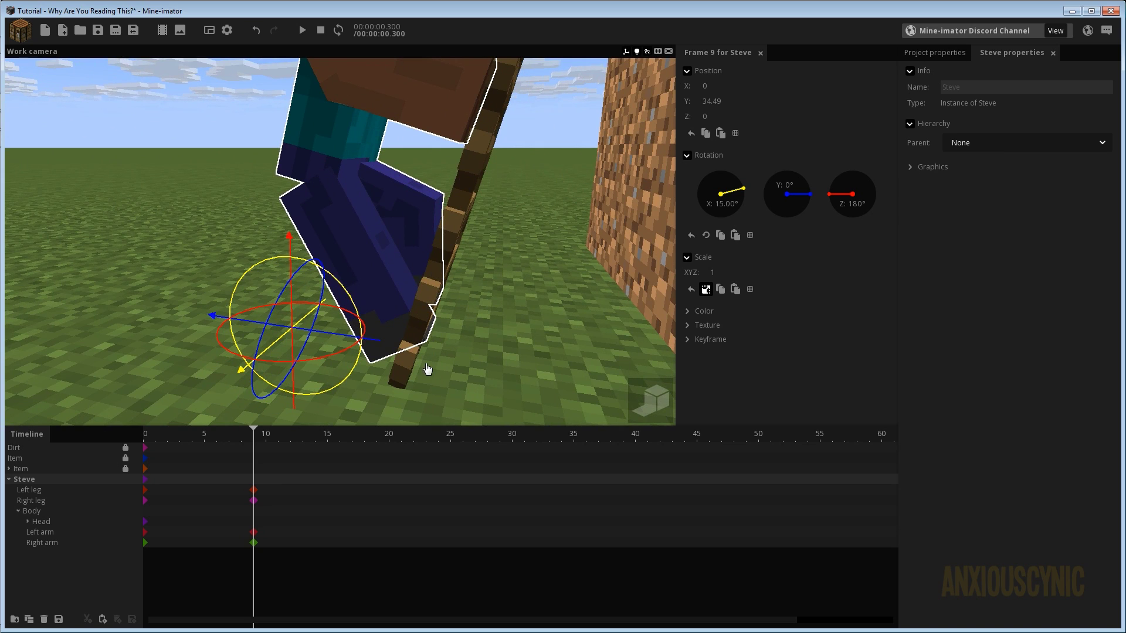
drag(449, 327, 427, 327)
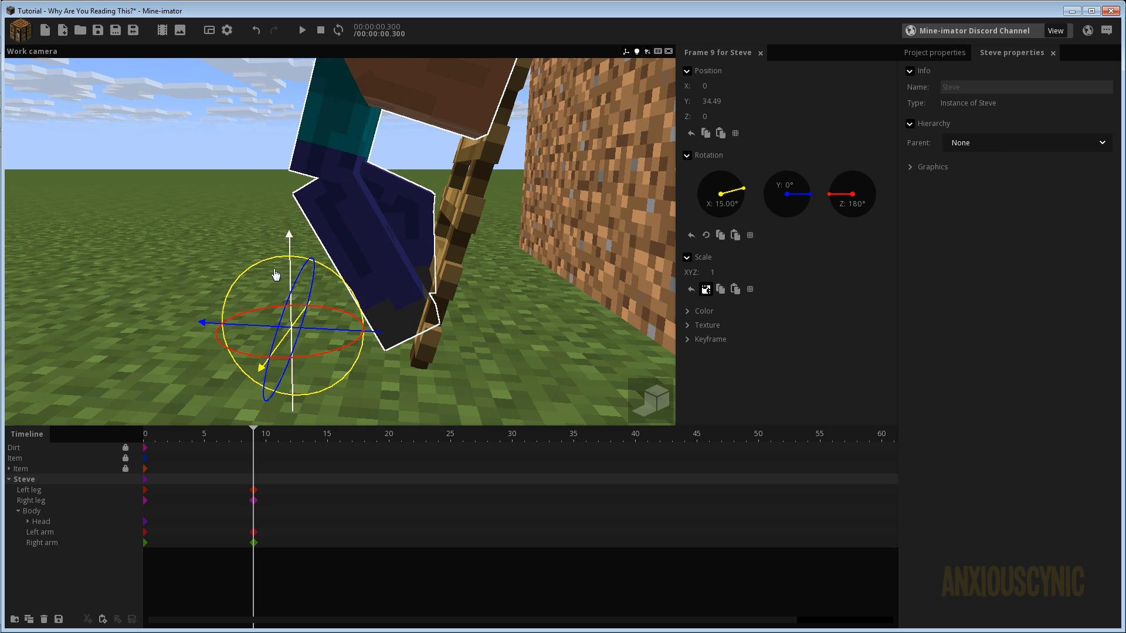
drag(286, 247, 298, 219)
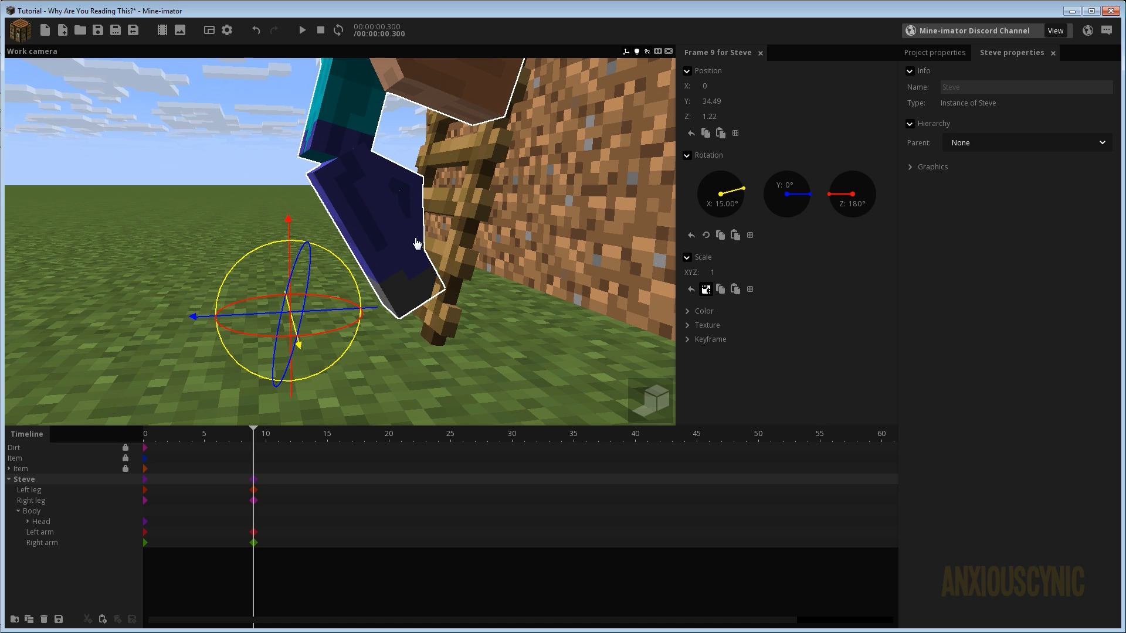
- Review the climb between frames 0 and 9 from several angles, examining Steve's feet against the ladder
mouse_move(435, 216)
mouse_down()
mouse_move(505, 199)
mouse_move(545, 216)
mouse_move(446, 216)
mouse_up()
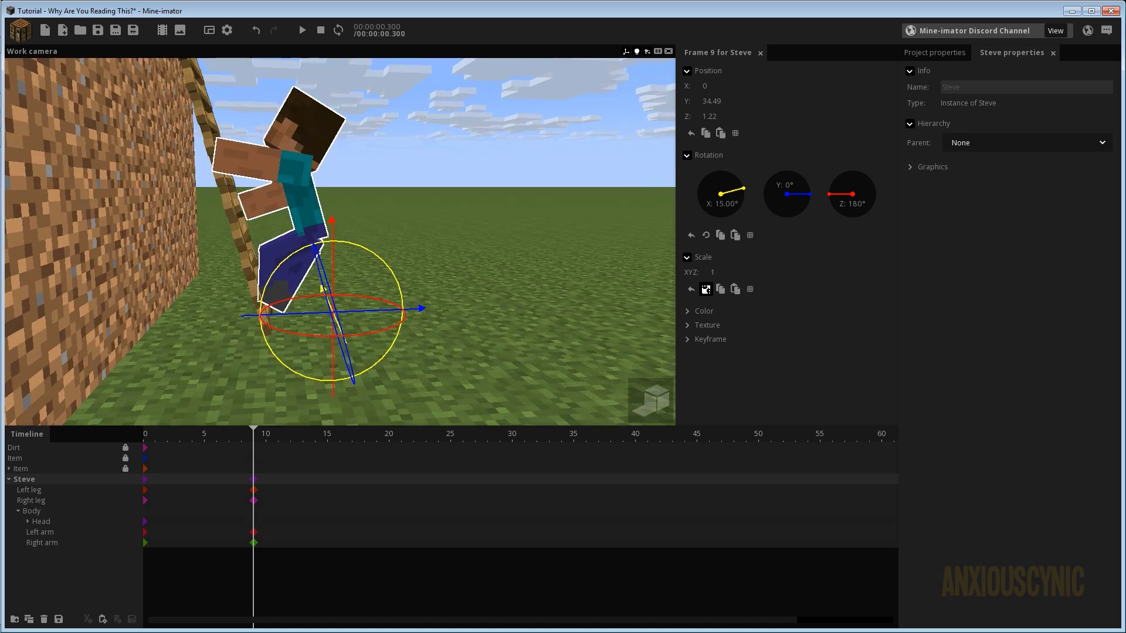
drag(383, 187, 364, 188)
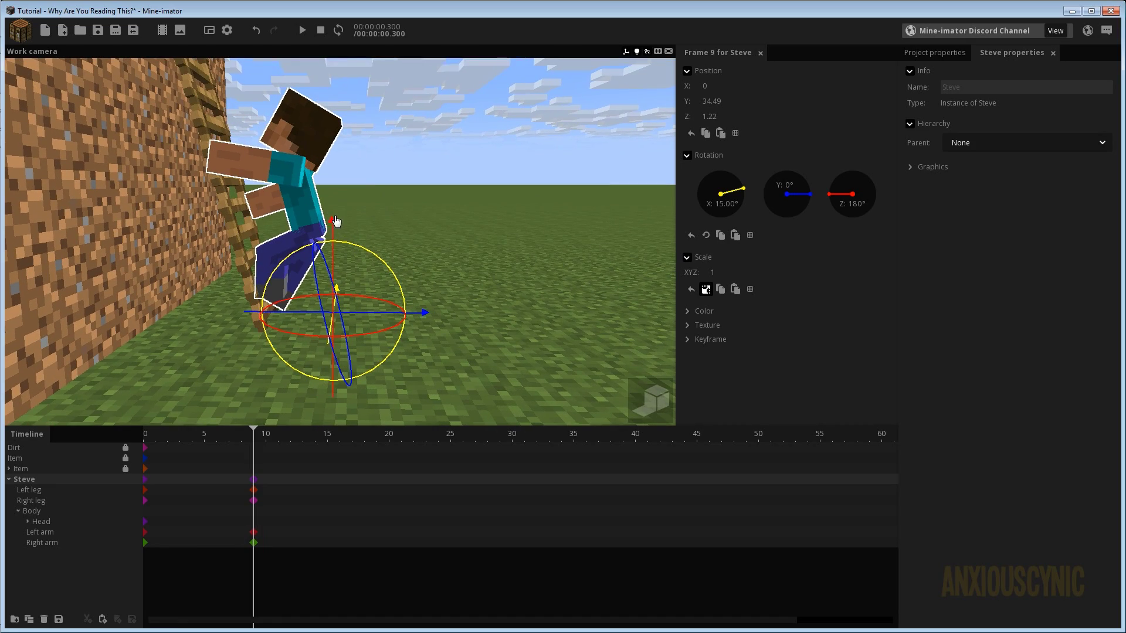
drag(311, 153, 256, 161)
scroll(257, 161, down, 5)
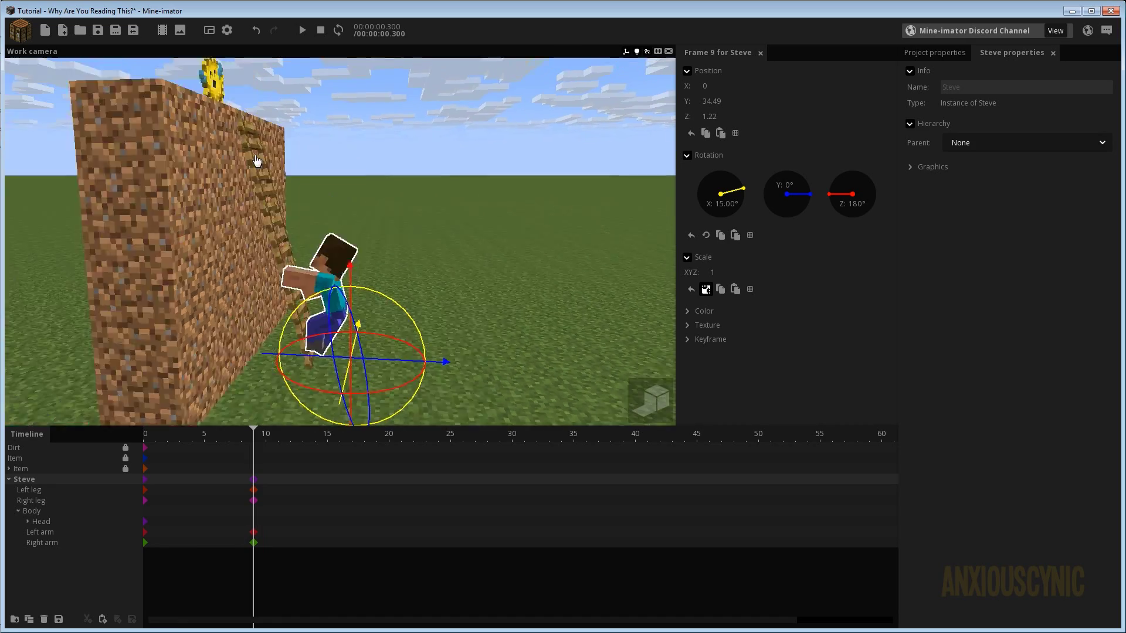
scroll(333, 238, up, 3)
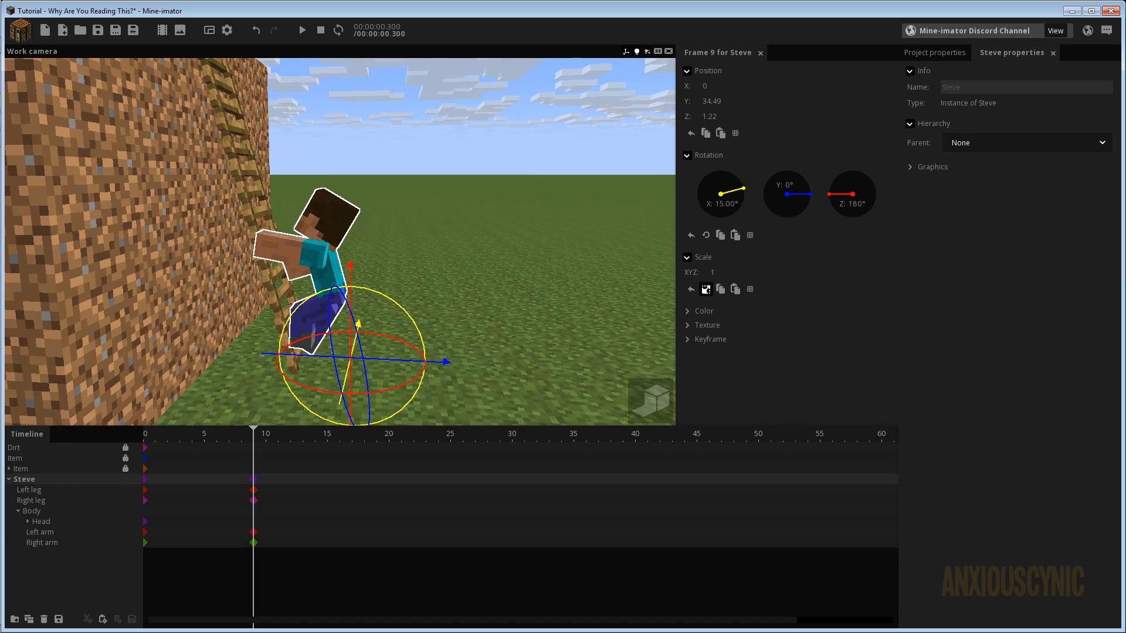
right_drag(333, 237, 313, 229)
right_drag(401, 251, 411, 229)
click(138, 438)
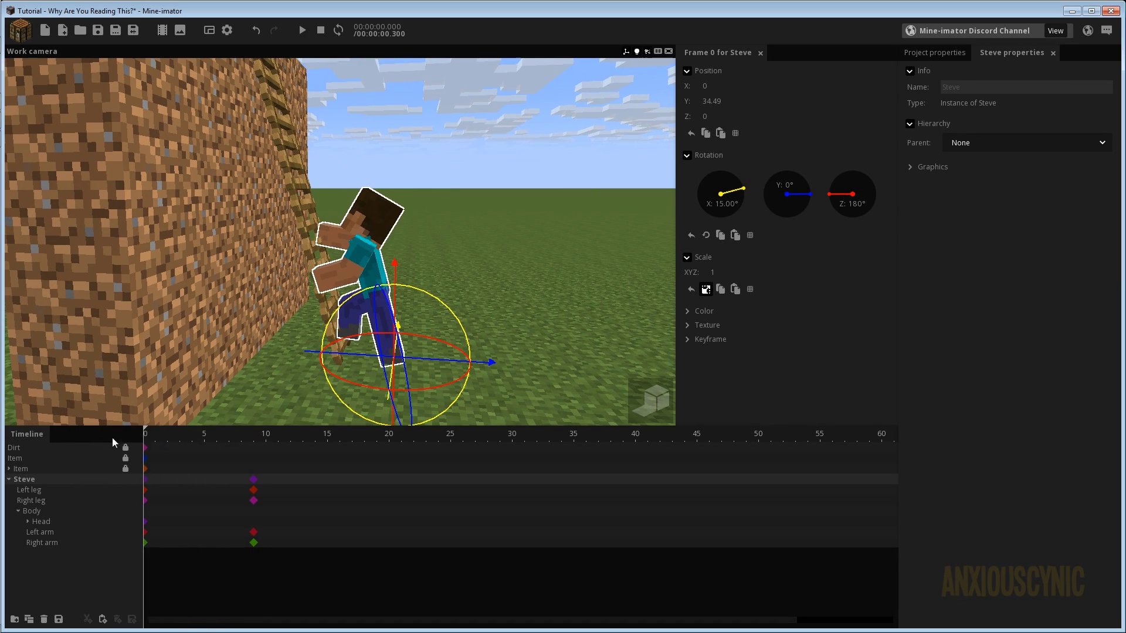
key(space)
right_drag(465, 253, 293, 303)
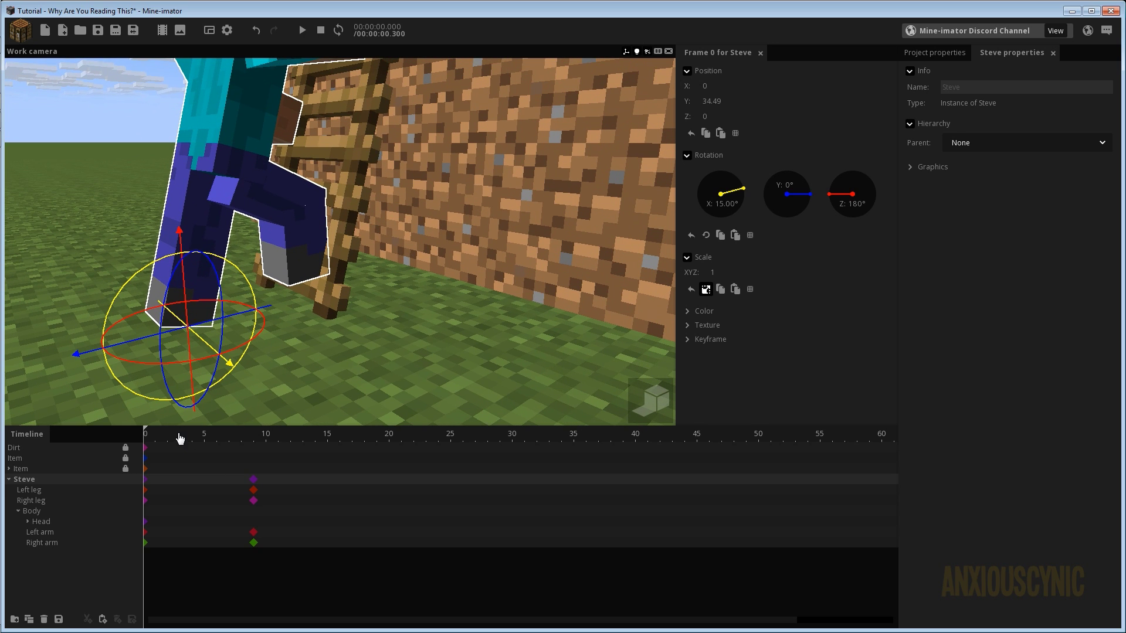
- Set the right leg's X rotation to -22° at frame 9
drag(180, 439, 255, 419)
right_drag(362, 311, 262, 219)
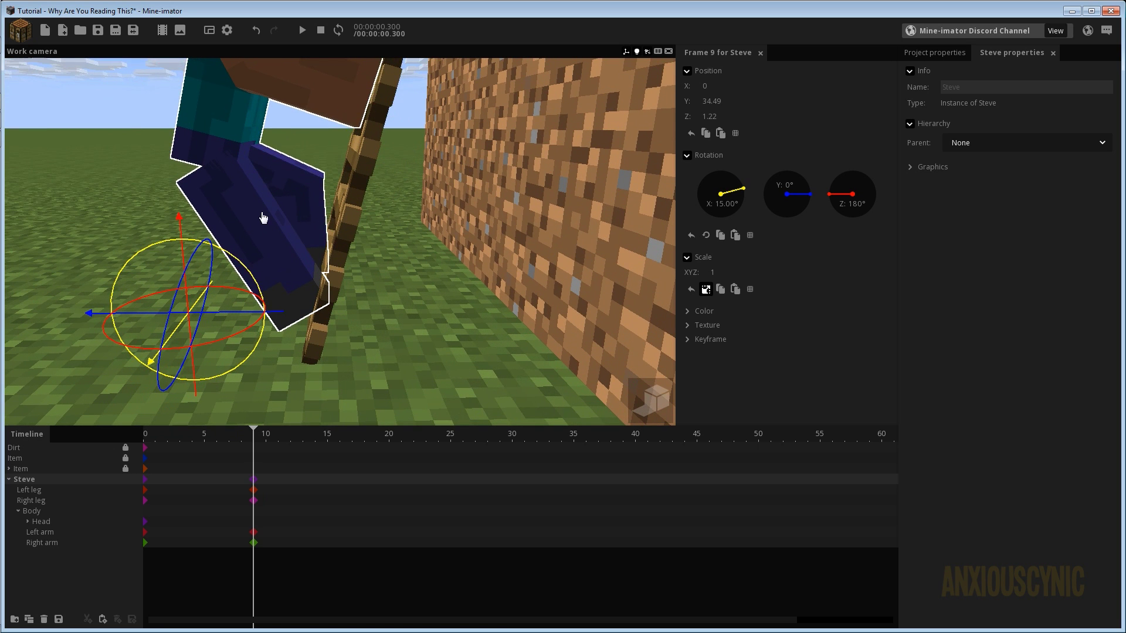
click(306, 212)
drag(258, 115, 280, 140)
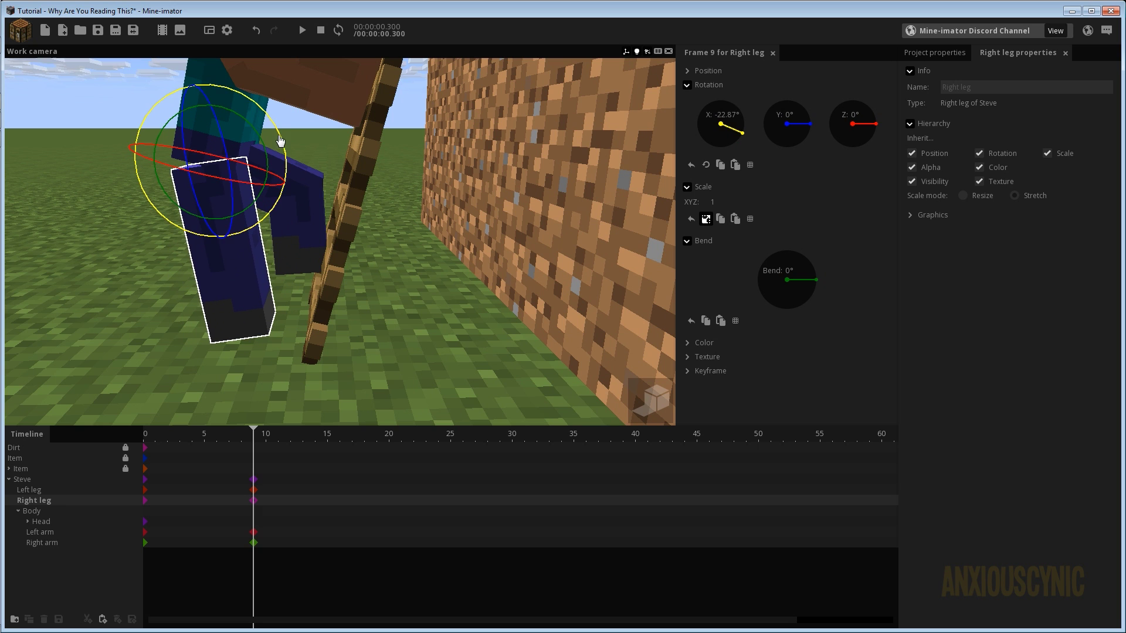
text(-22)
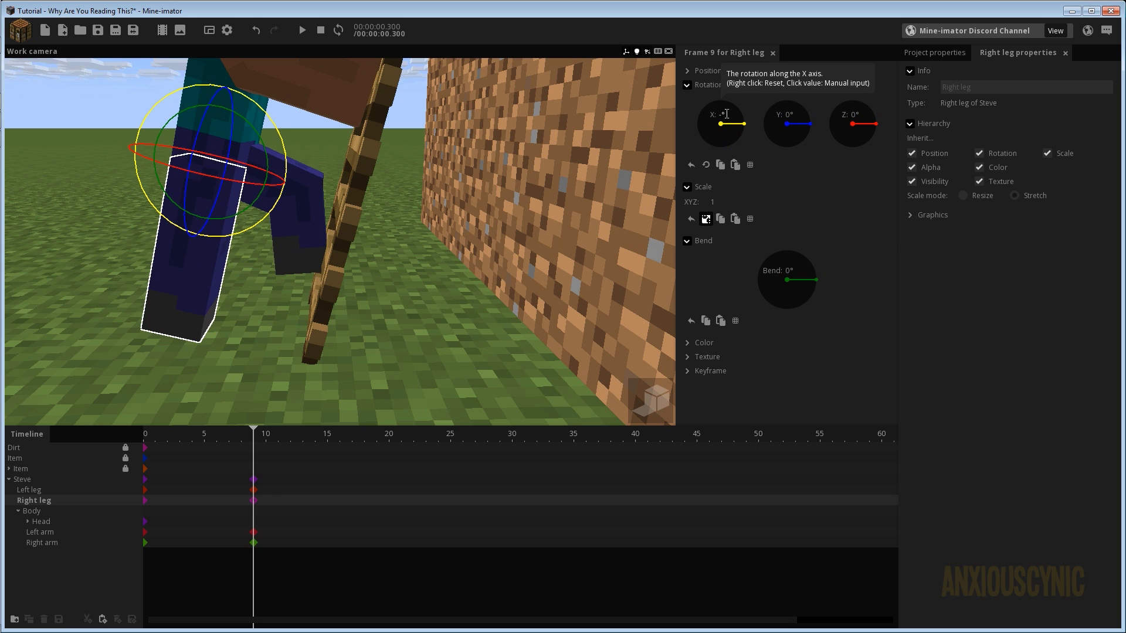
drag(463, 253, 430, 282)
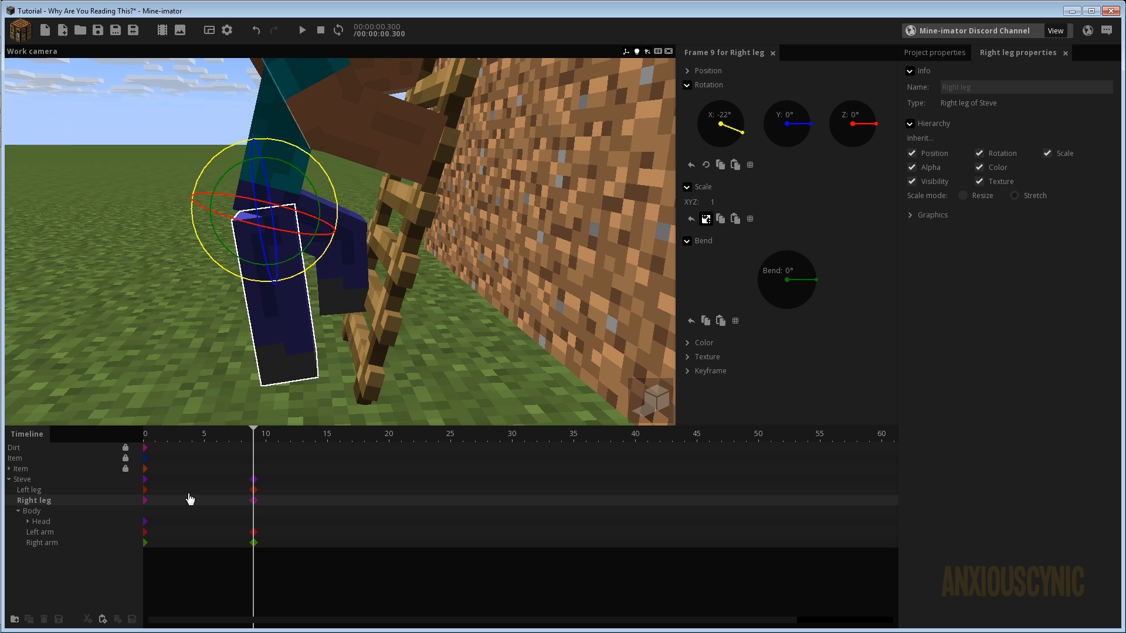
- Raise the whole Steve character at frame 9 to a Z position of about 3.12
click(24, 479)
drag(265, 360, 322, 363)
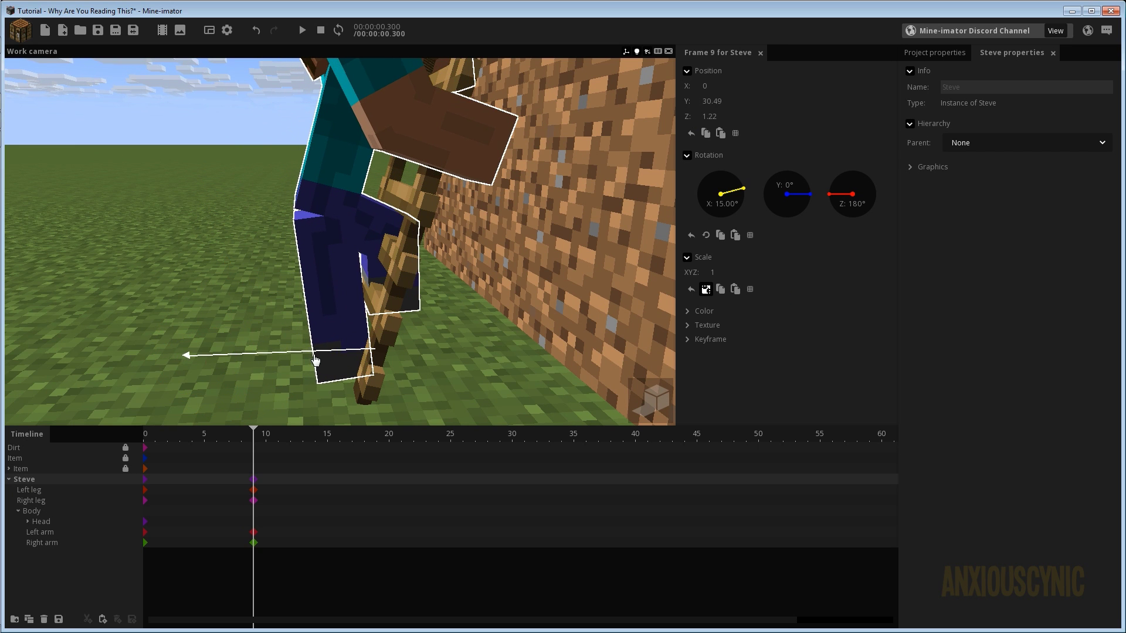
drag(283, 271, 281, 235)
right_drag(417, 329, 352, 328)
scroll(402, 332, up, 4)
drag(402, 332, 469, 314)
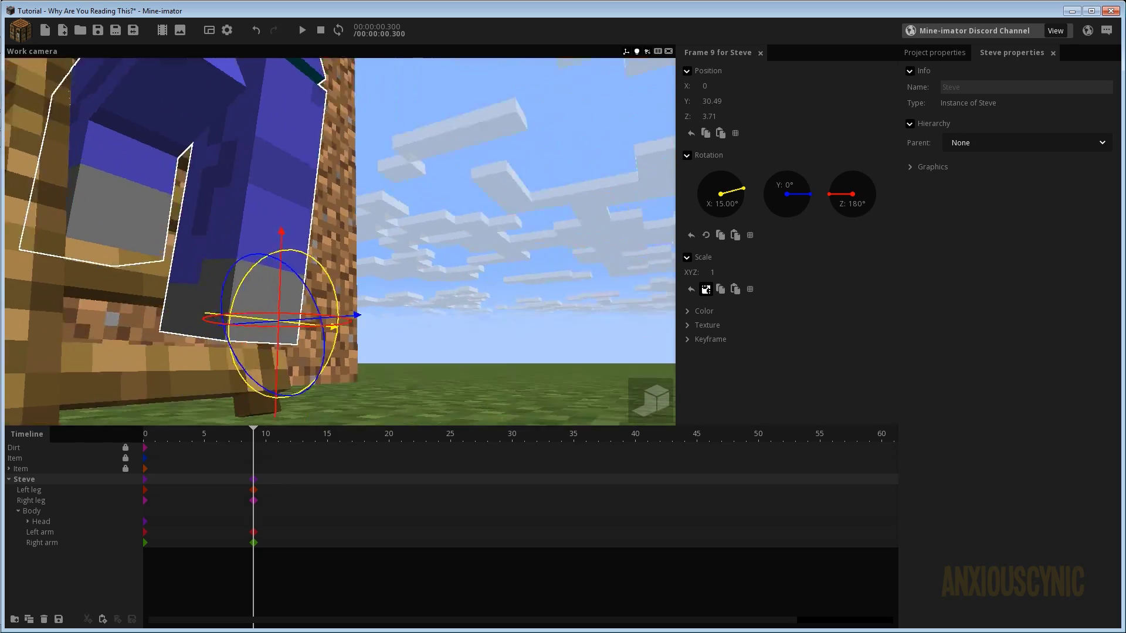
drag(281, 237, 280, 254)
drag(360, 230, 204, 237)
scroll(352, 242, down, 4)
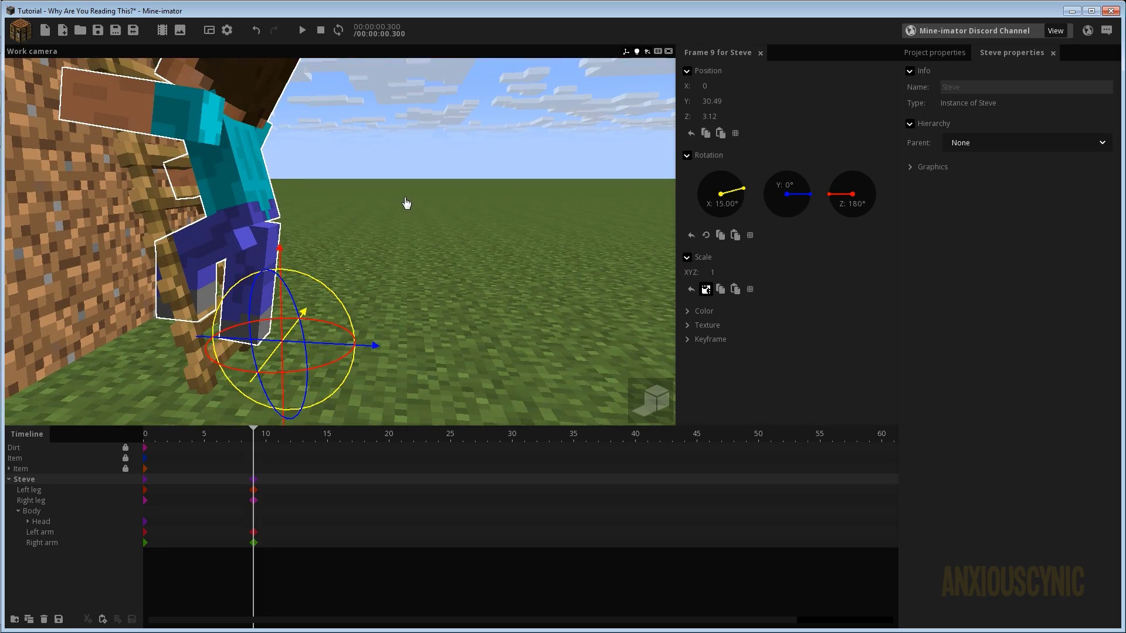
- Play and scrub the climb between frames 0 and 9 from both sides, examining how the raised body and feet follow the ladder
scroll(397, 188, down, 4)
drag(396, 199, 460, 214)
scroll(425, 196, up, 2)
right_drag(460, 214, 405, 207)
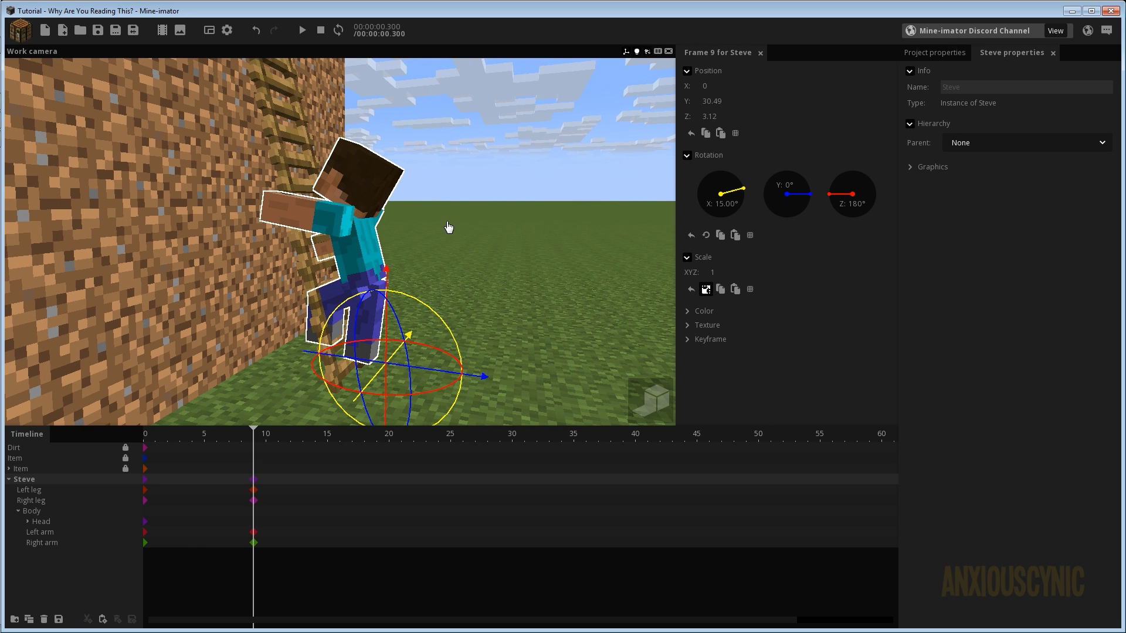
drag(449, 227, 420, 222)
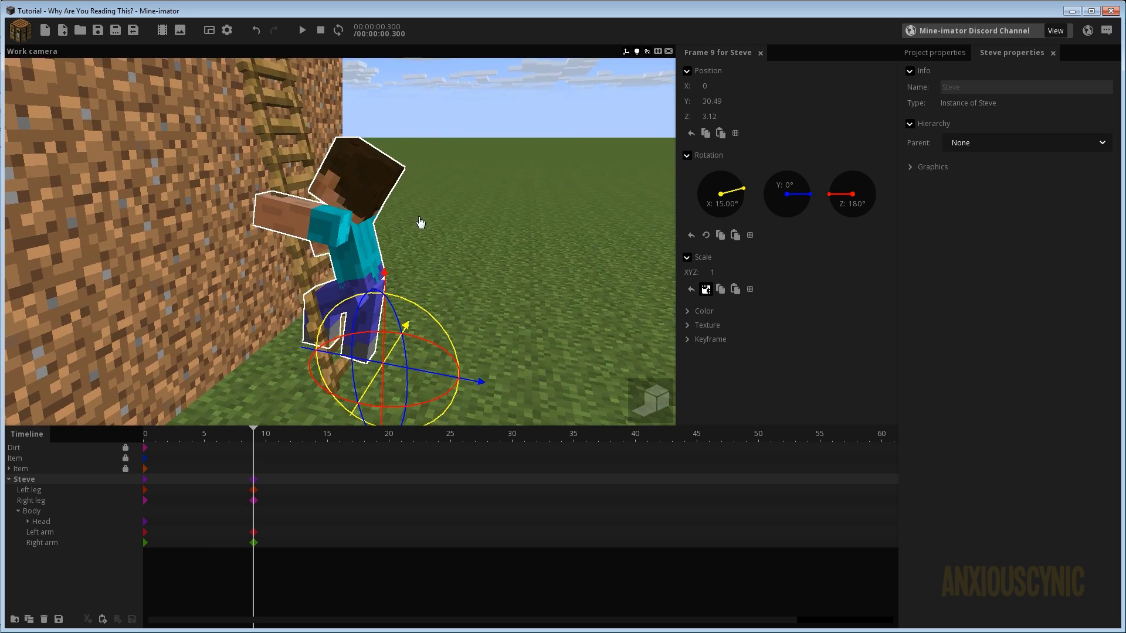
key(space)
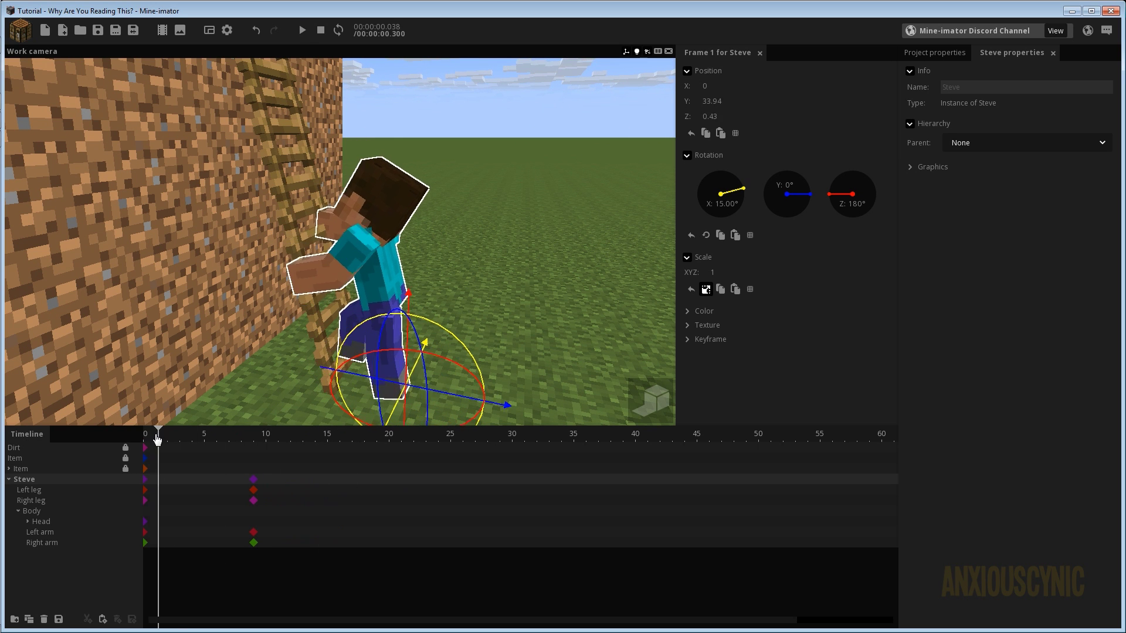
key(space)
drag(194, 449, 254, 450)
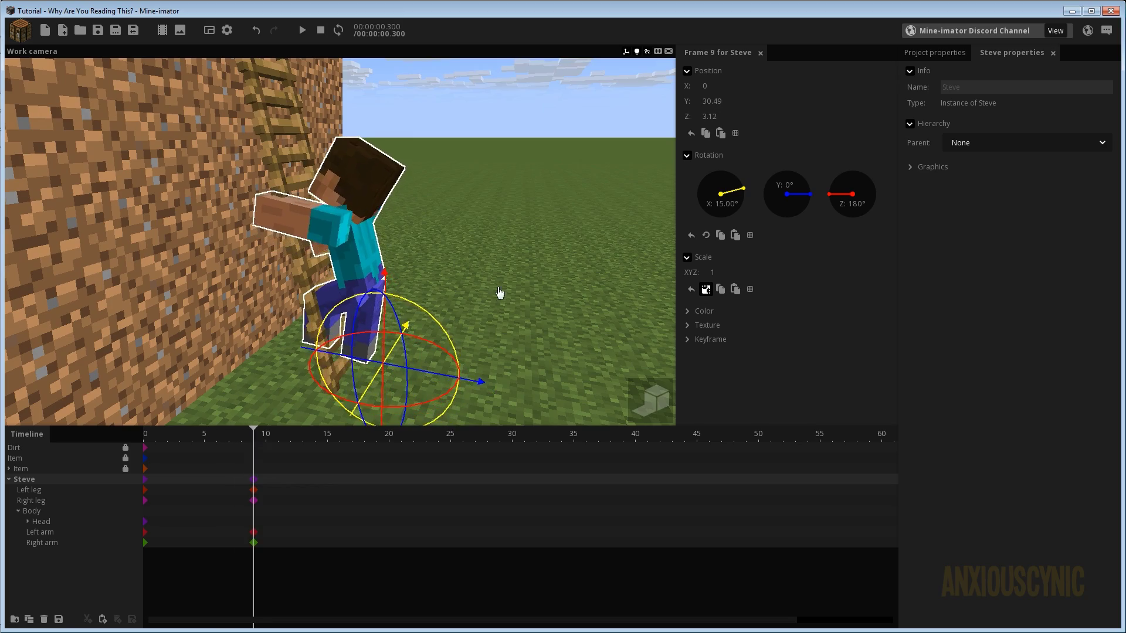
middle_drag(498, 294, 511, 248)
key(w)
right_drag(511, 249, 427, 315)
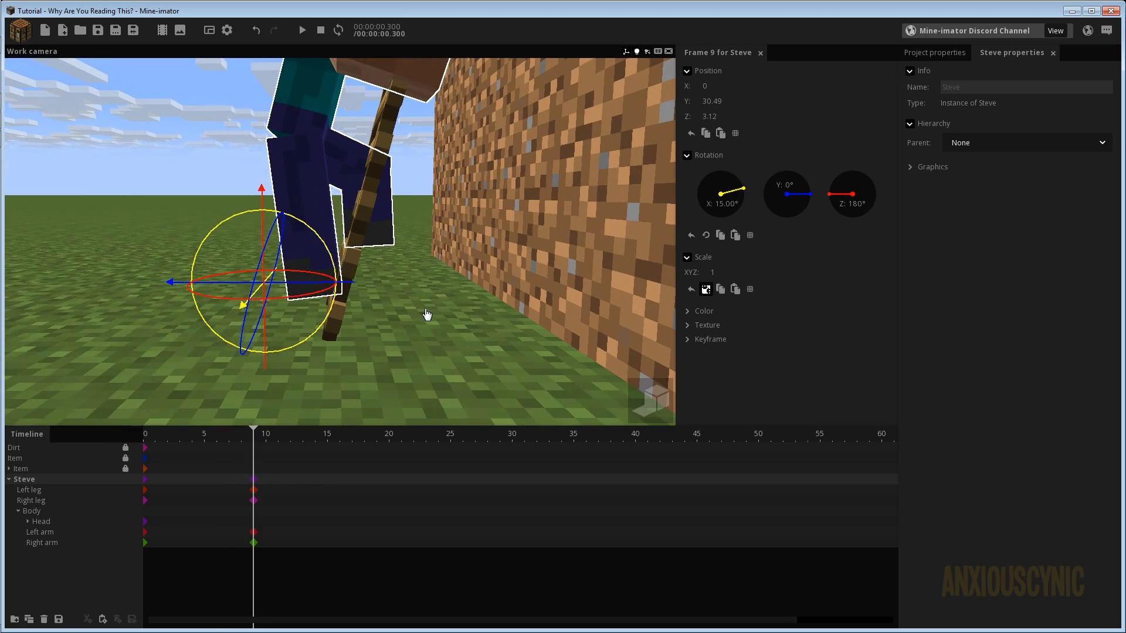
drag(208, 438, 256, 456)
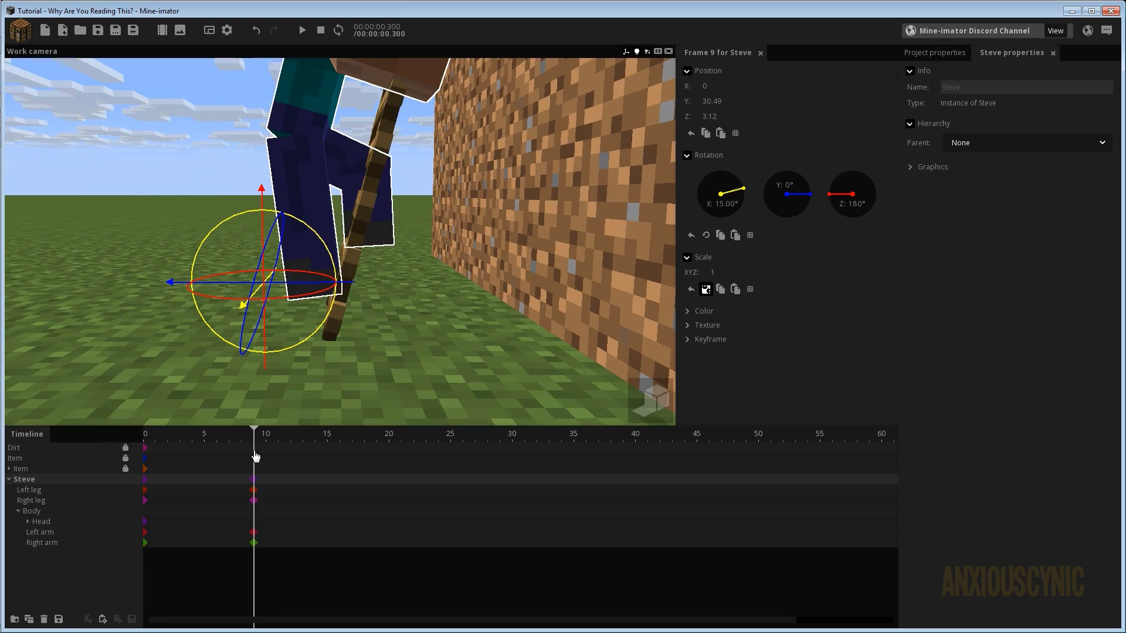
drag(395, 360, 577, 346)
right_drag(369, 167, 312, 139)
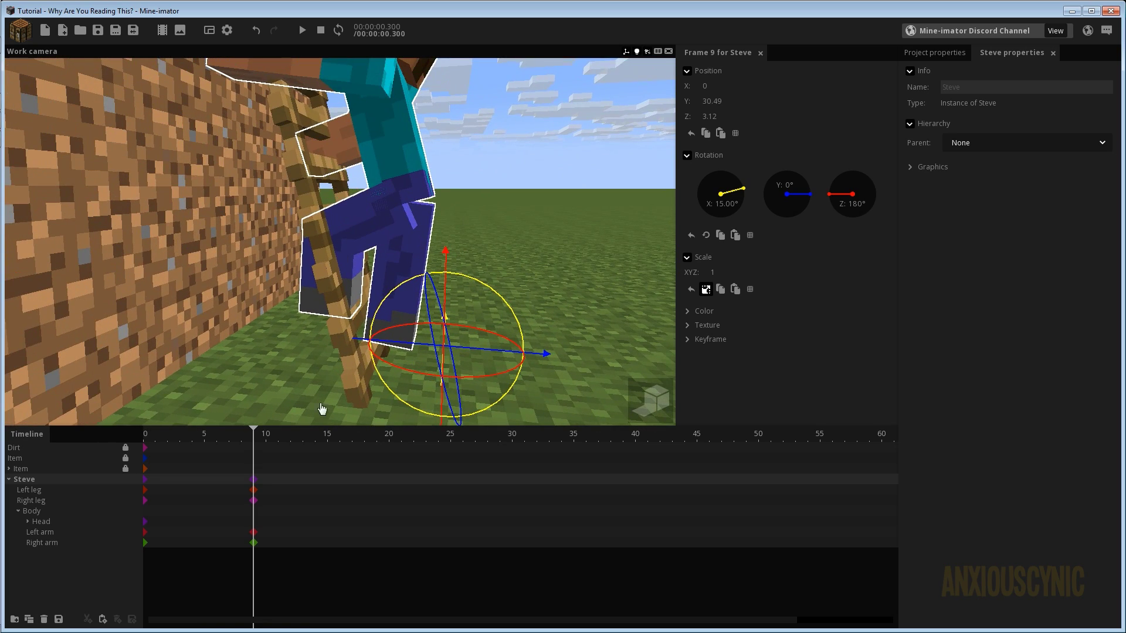
- Bend Steve's left leg about 101.6° at frame 5 and check the motion through to frame 9
drag(223, 444, 202, 523)
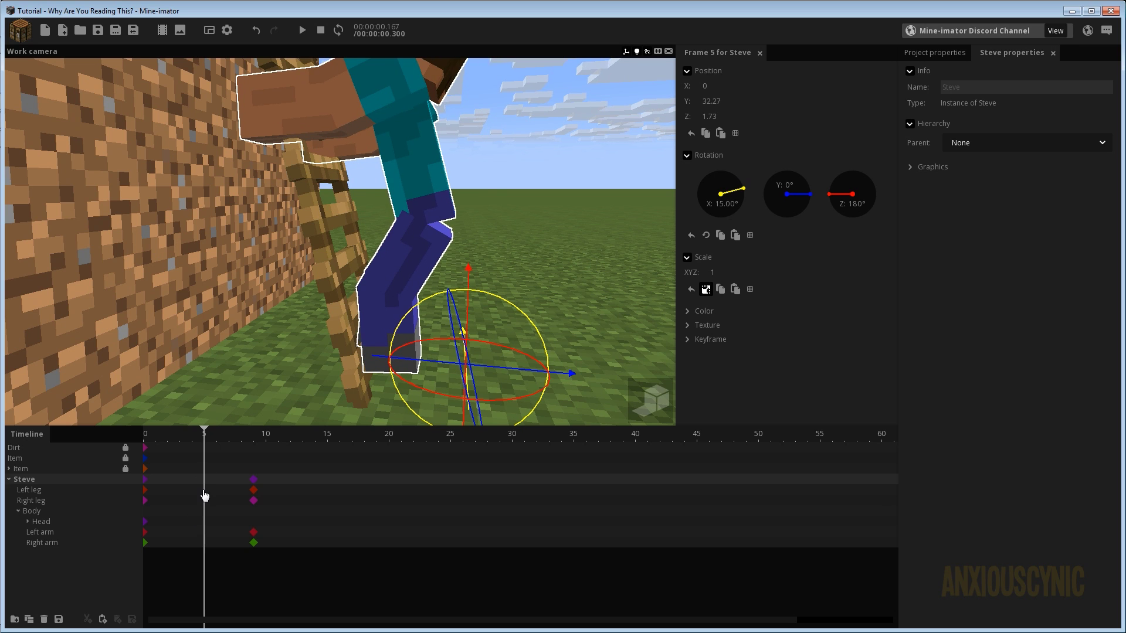
click(204, 492)
drag(439, 176, 374, 191)
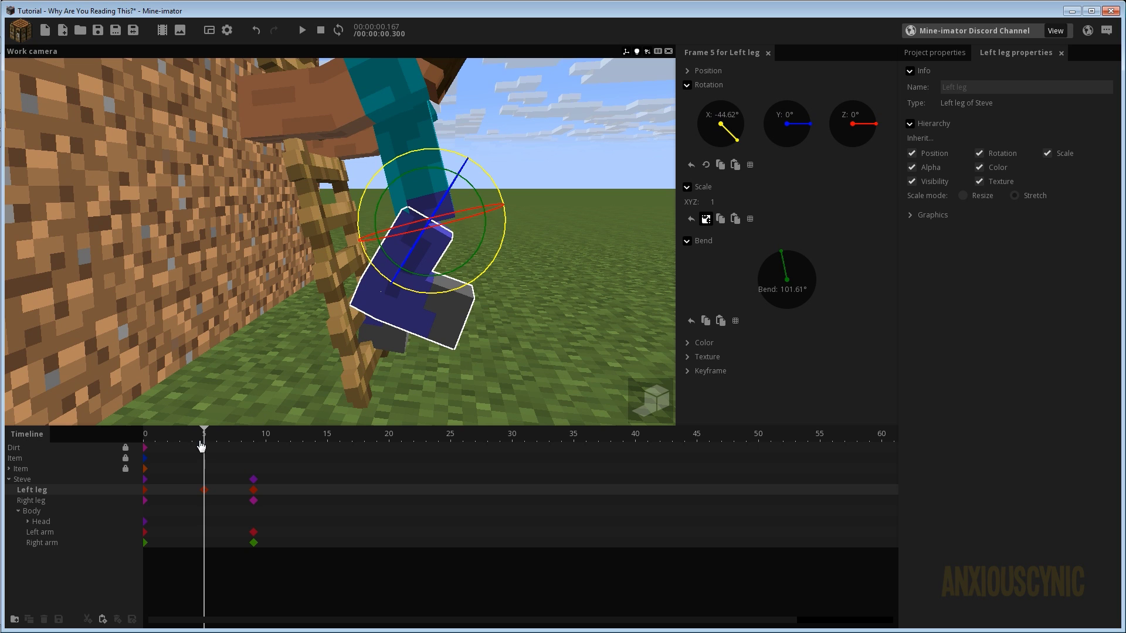
drag(201, 446, 258, 451)
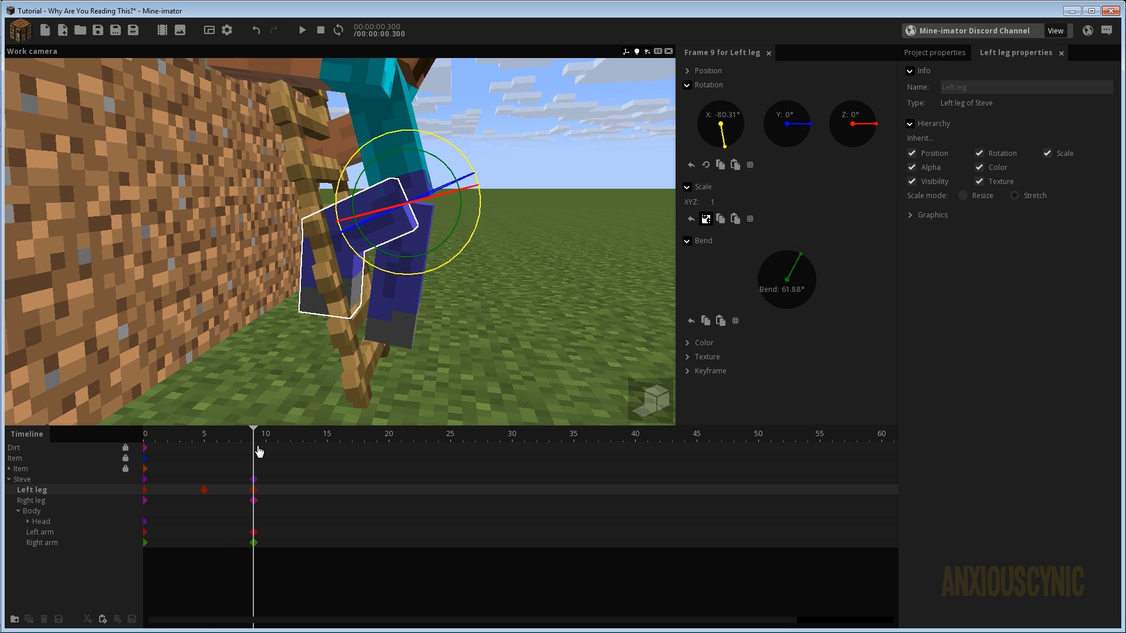
- Raise Steve's left arm at frame 9 to an X rotation of about -140°
right_drag(513, 266, 512, 225)
drag(513, 266, 480, 276)
click(376, 241)
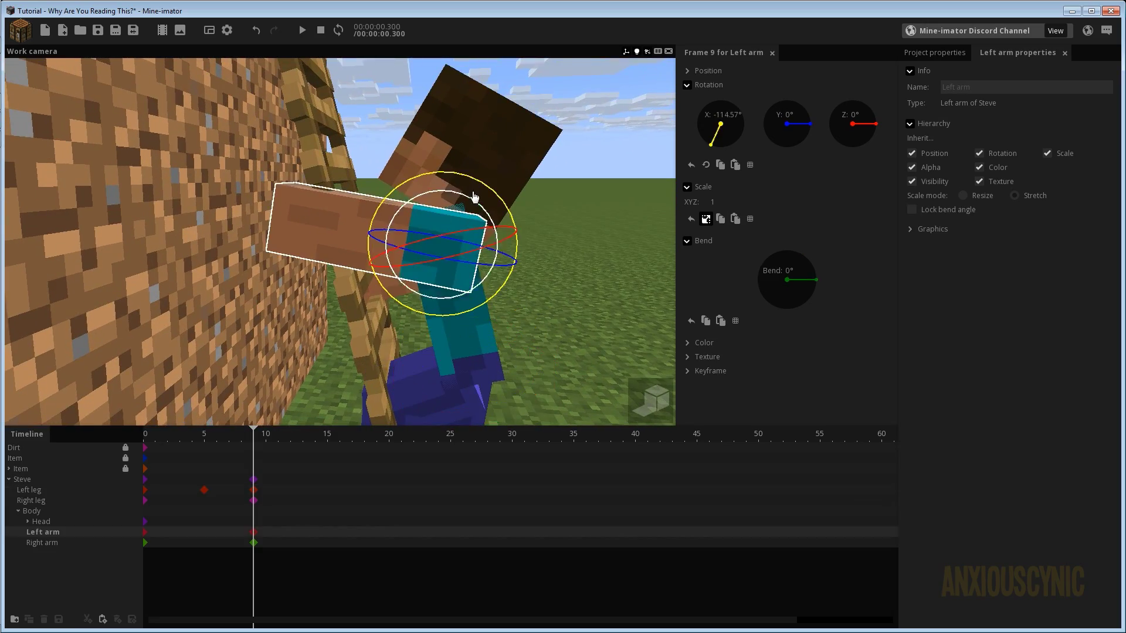
drag(468, 178, 519, 203)
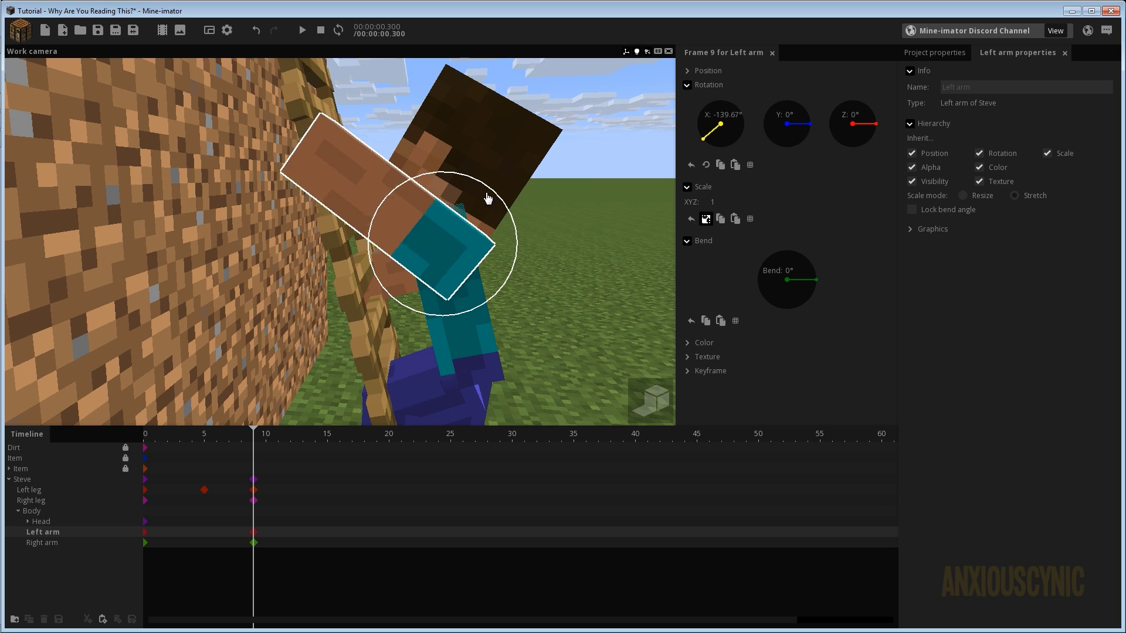
- Pose the right arm at frame 9 with an X rotation of about -5.7° and a bend of about 83°, and save the project
drag(592, 239, 504, 213)
right_drag(289, 174, 302, 249)
click(302, 249)
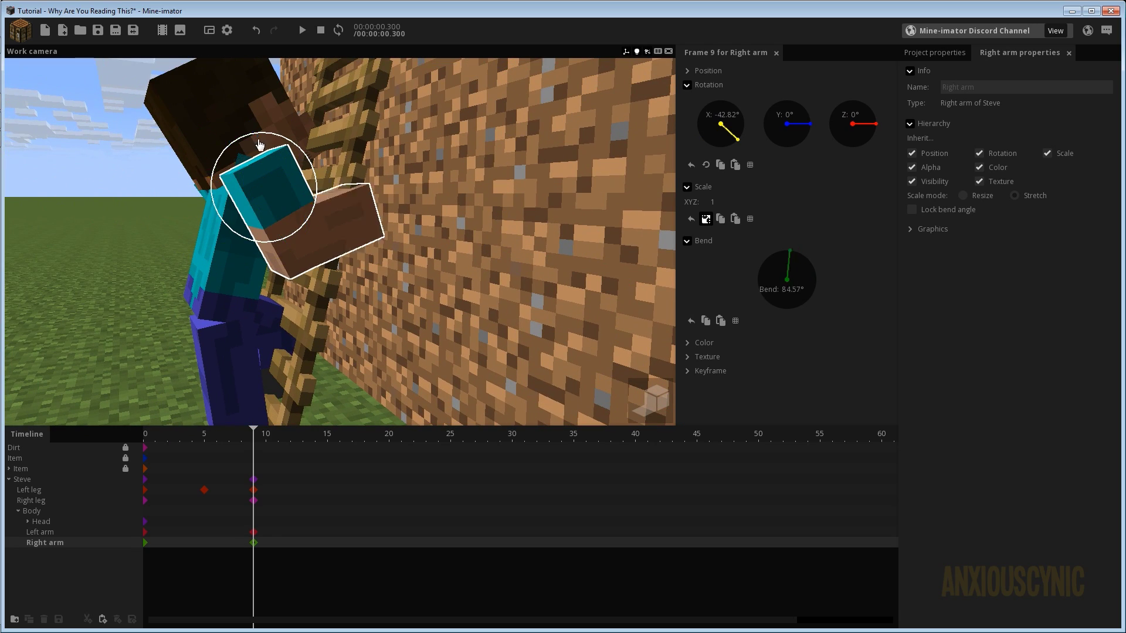
drag(291, 123, 346, 182)
drag(375, 190, 308, 141)
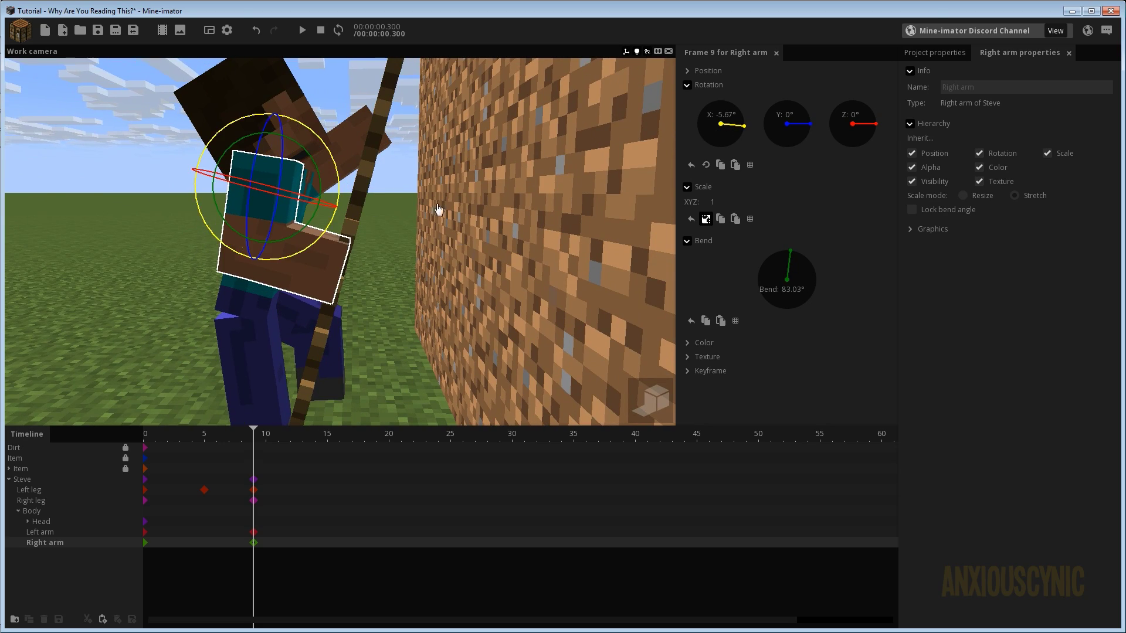
scroll(439, 209, down, 5)
drag(439, 210, 394, 237)
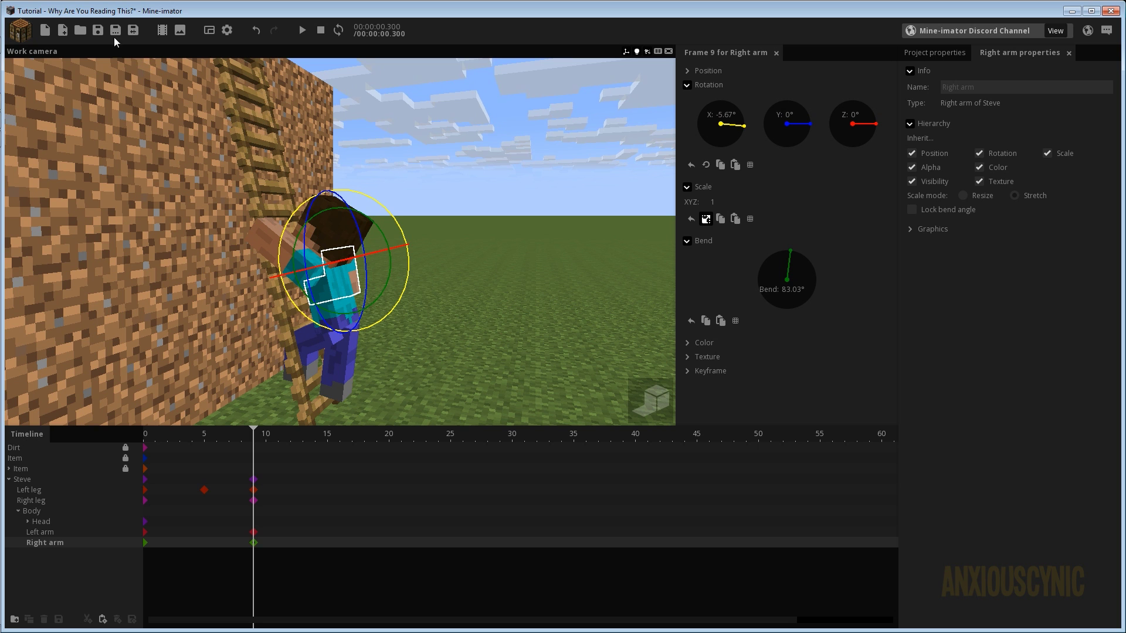
click(98, 31)
- Try posing the right arm at frame 5 with an X rotation of about -28.6° and a bend of about 74.9°, scrubbing from frame 0
right_drag(126, 234, 138, 225)
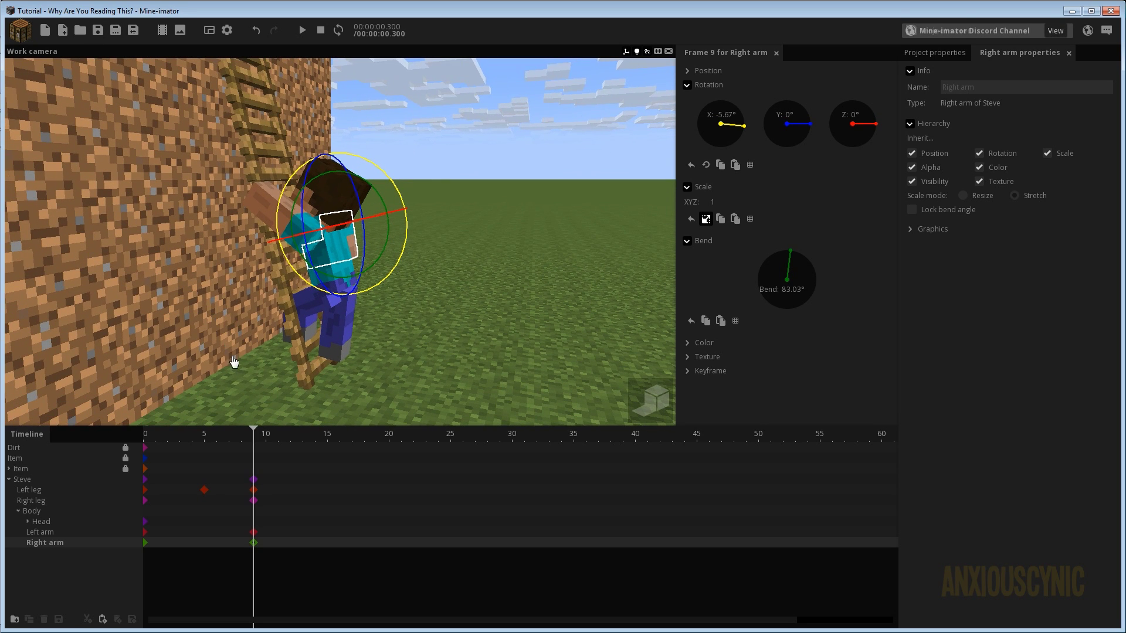
drag(206, 447, 145, 444)
drag(468, 262, 521, 289)
right_drag(521, 290, 525, 290)
key(w)
key(w)
drag(161, 437, 207, 448)
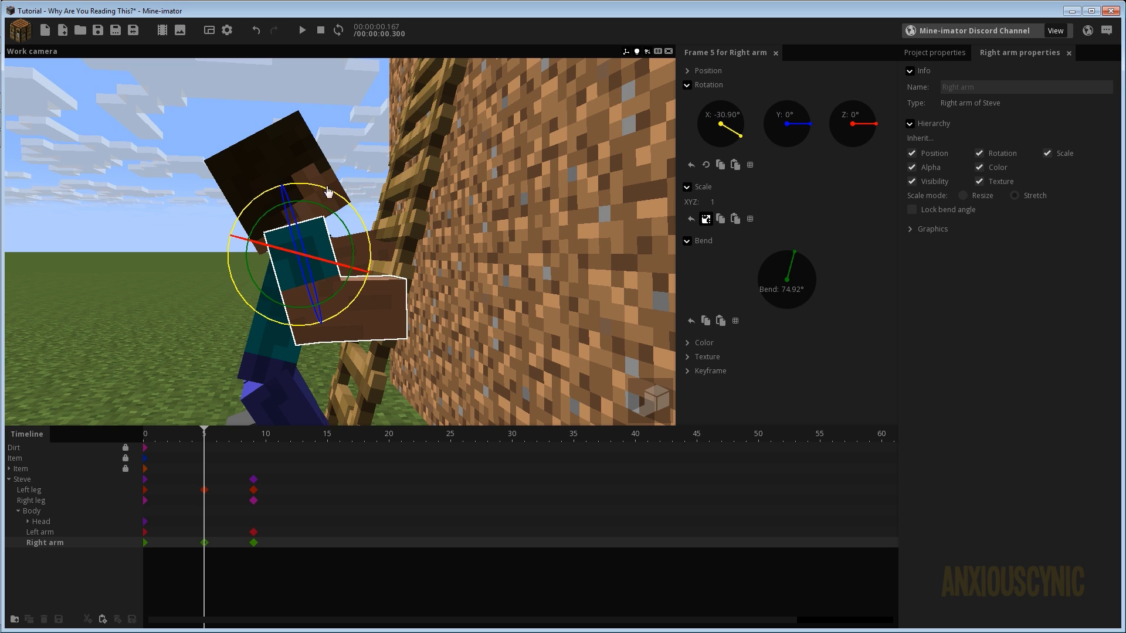
drag(208, 435, 102, 433)
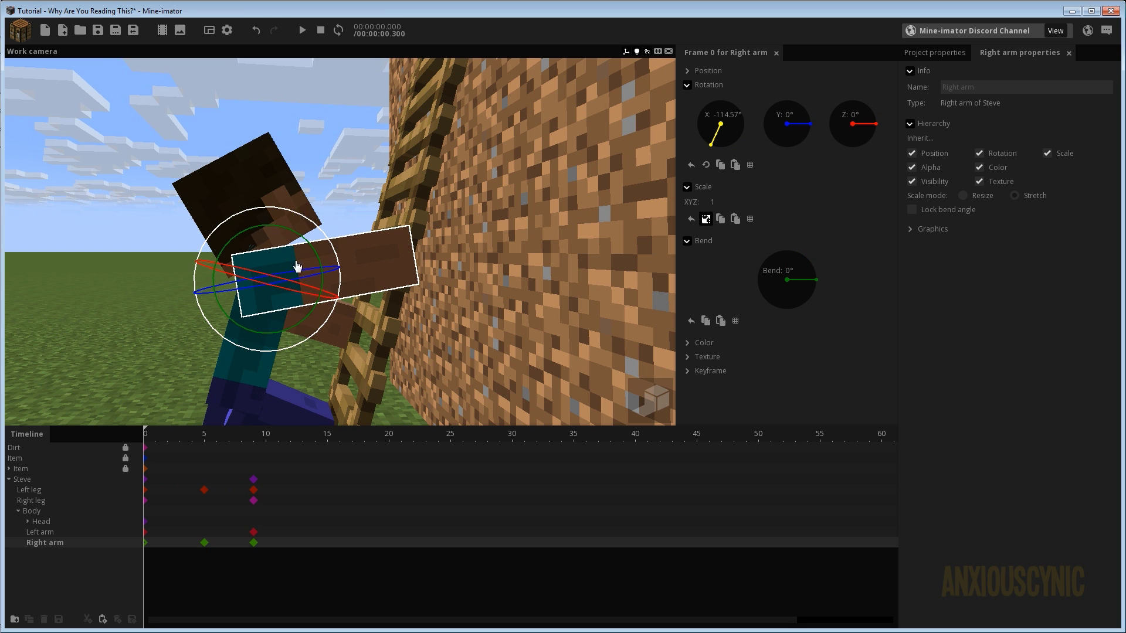
drag(193, 432, 119, 454)
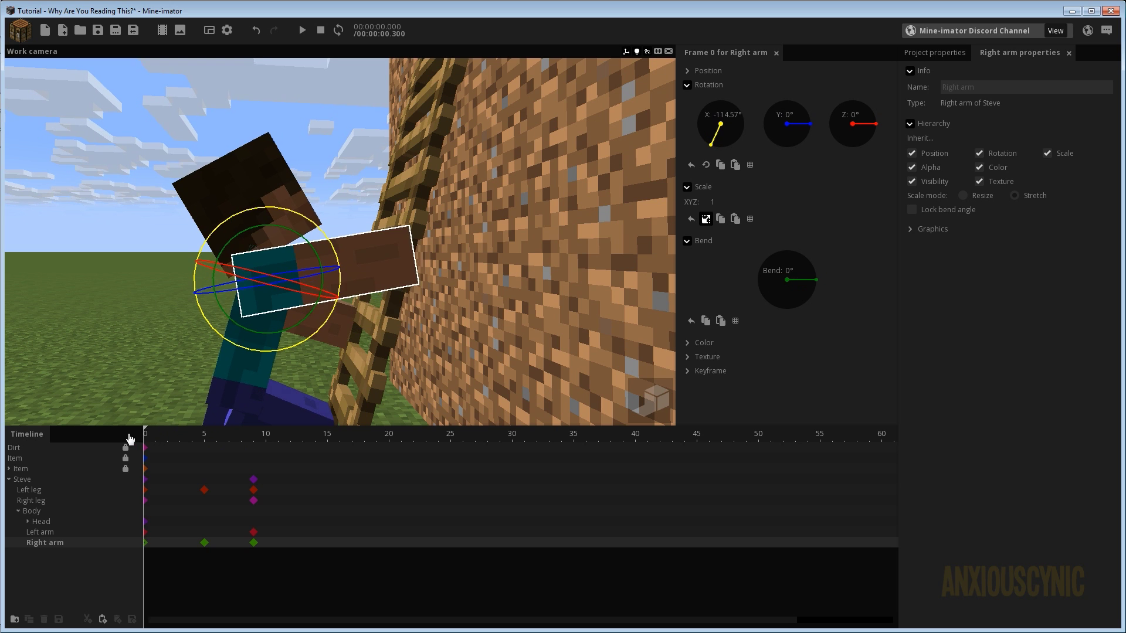
drag(130, 439, 204, 441)
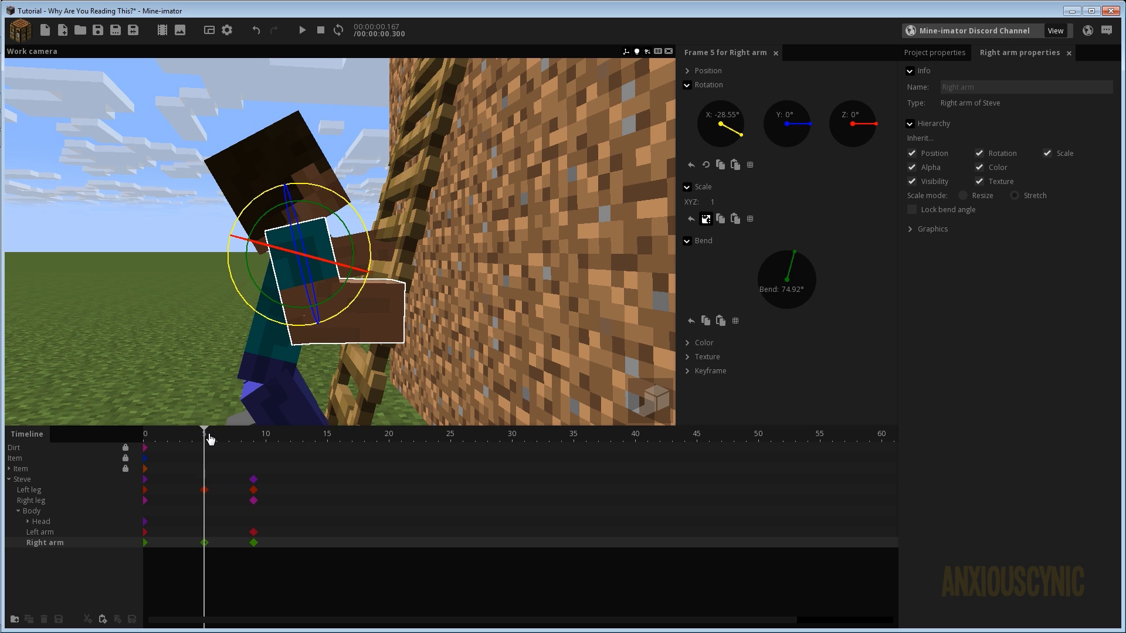
drag(210, 439, 103, 444)
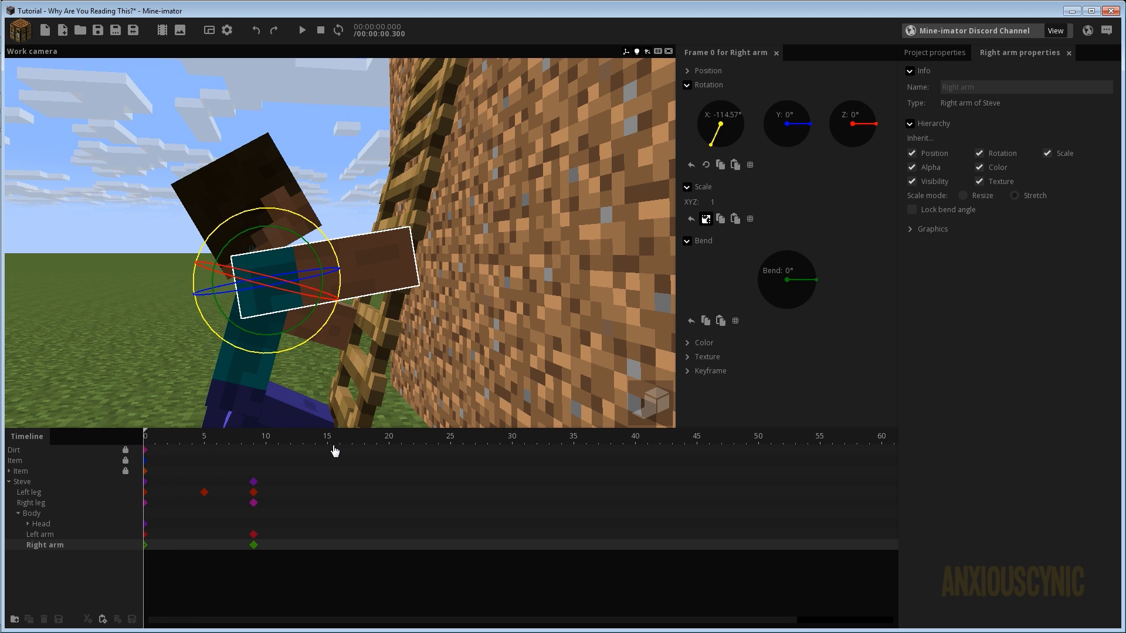
- Bend the right arm about 80.8° at frame 5 and save the project
drag(335, 451, 132, 443)
key(space)
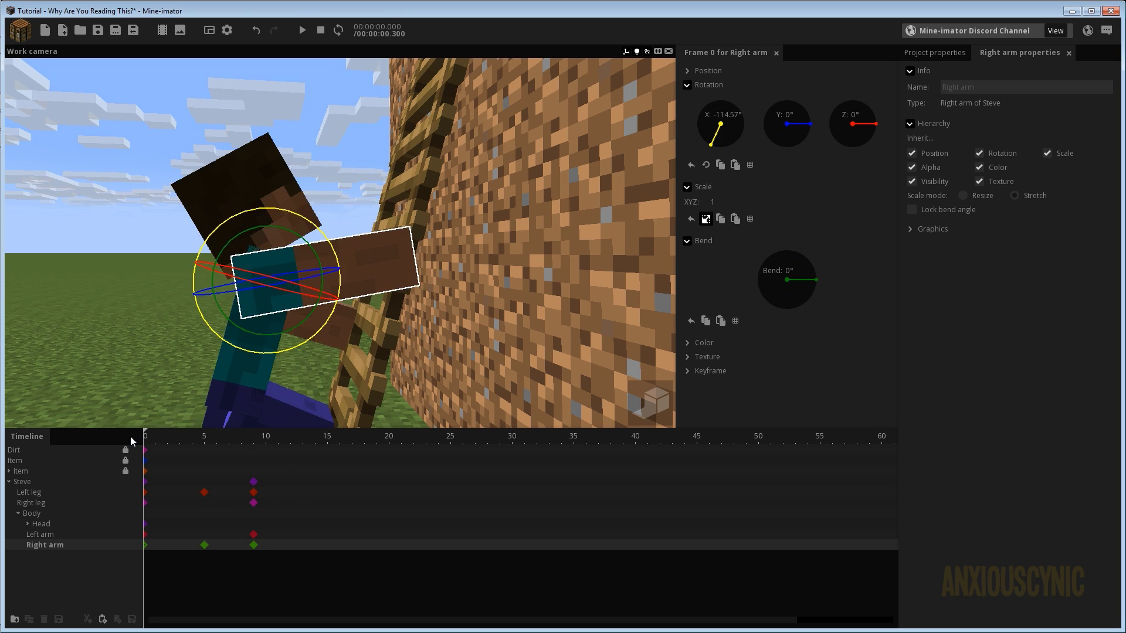
key(space)
key(ctrl+s)
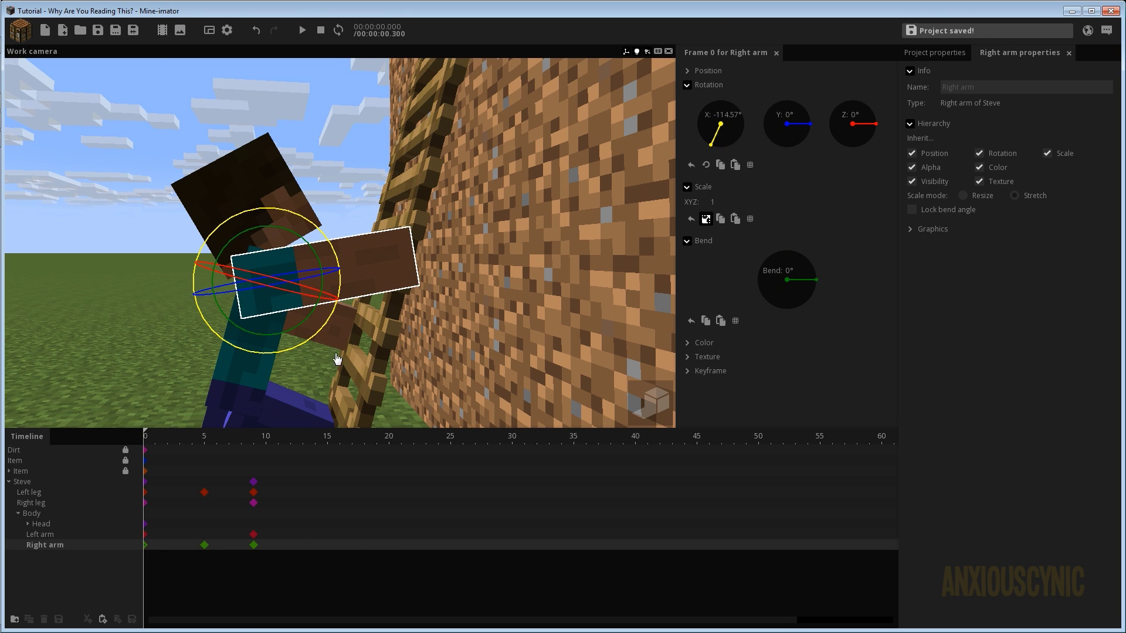
- Bend Steve's left arm about 80.8° at frame 5
drag(153, 446, 216, 448)
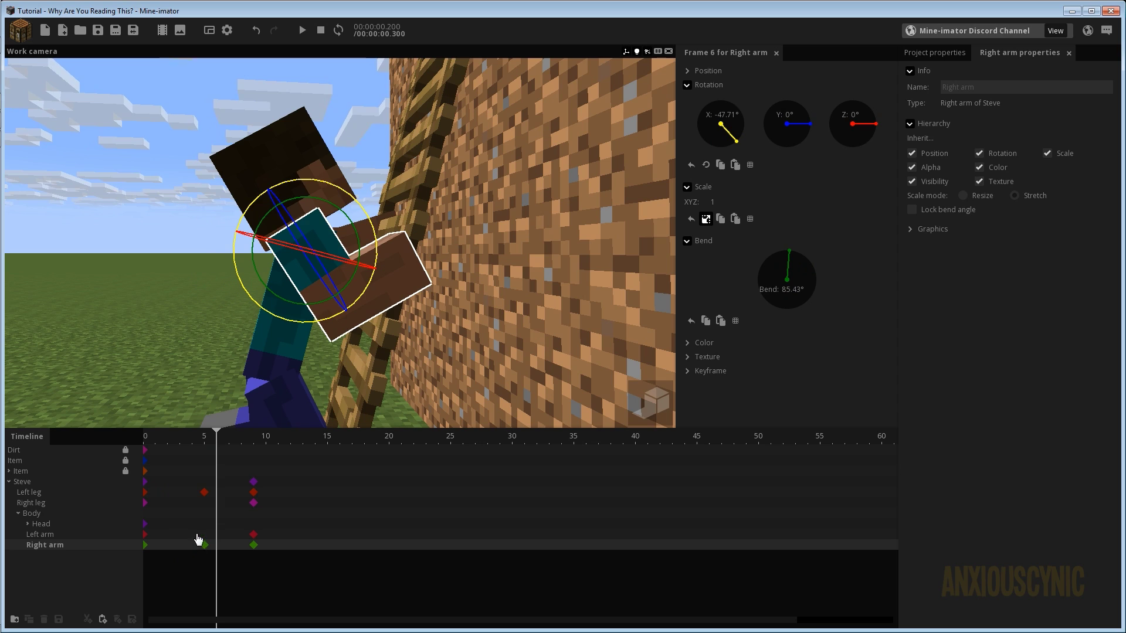
click(257, 536)
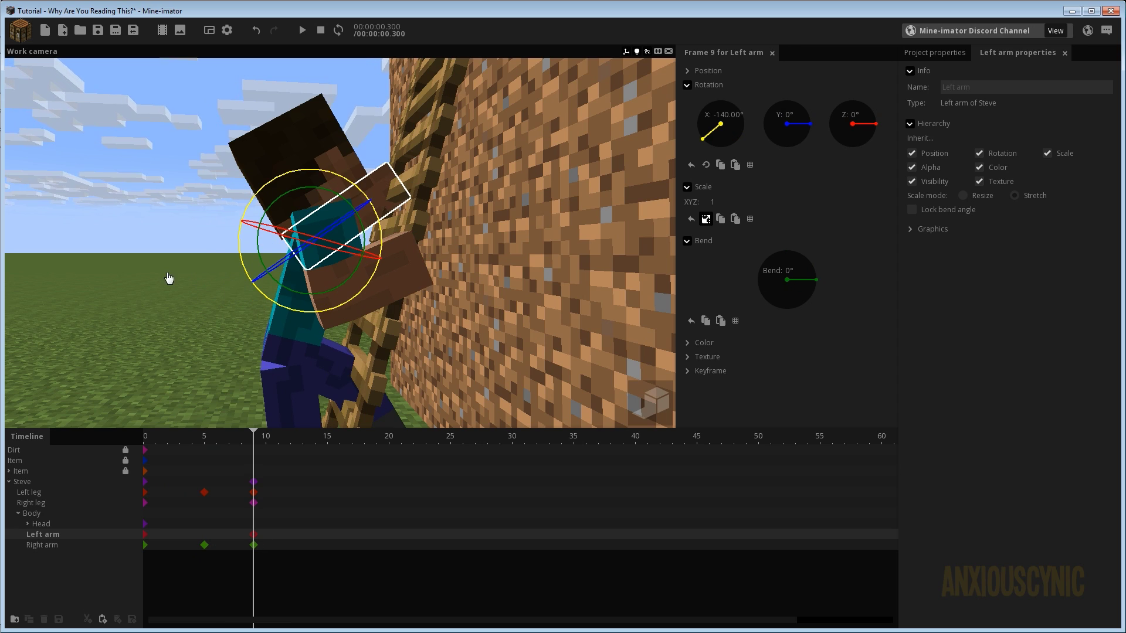
drag(168, 278, 169, 278)
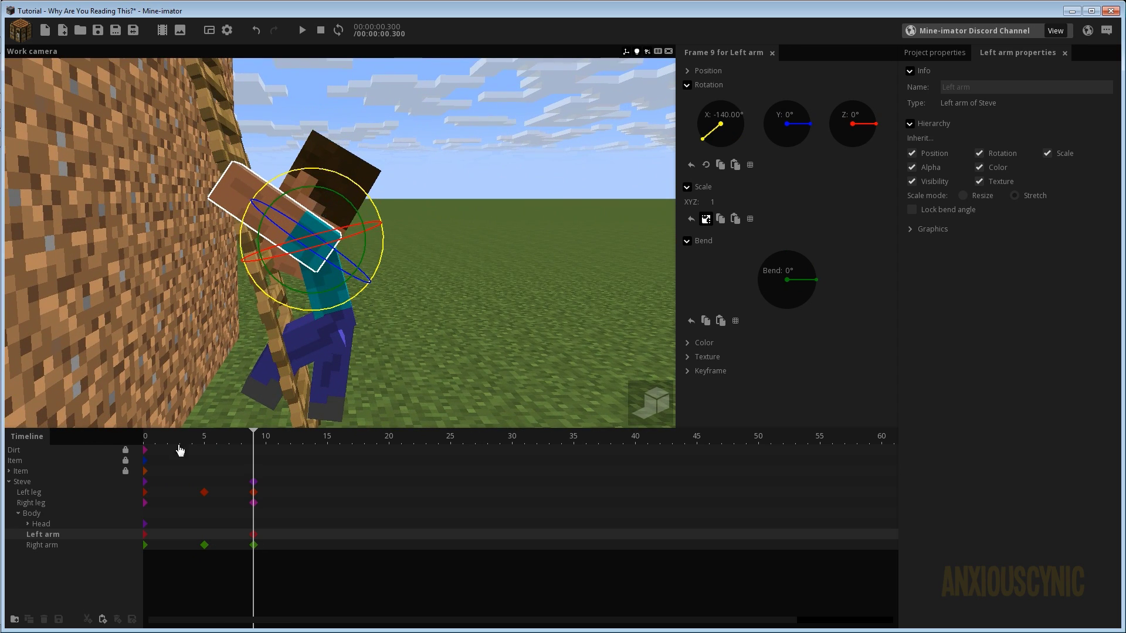
drag(179, 449, 213, 445)
drag(210, 441, 206, 440)
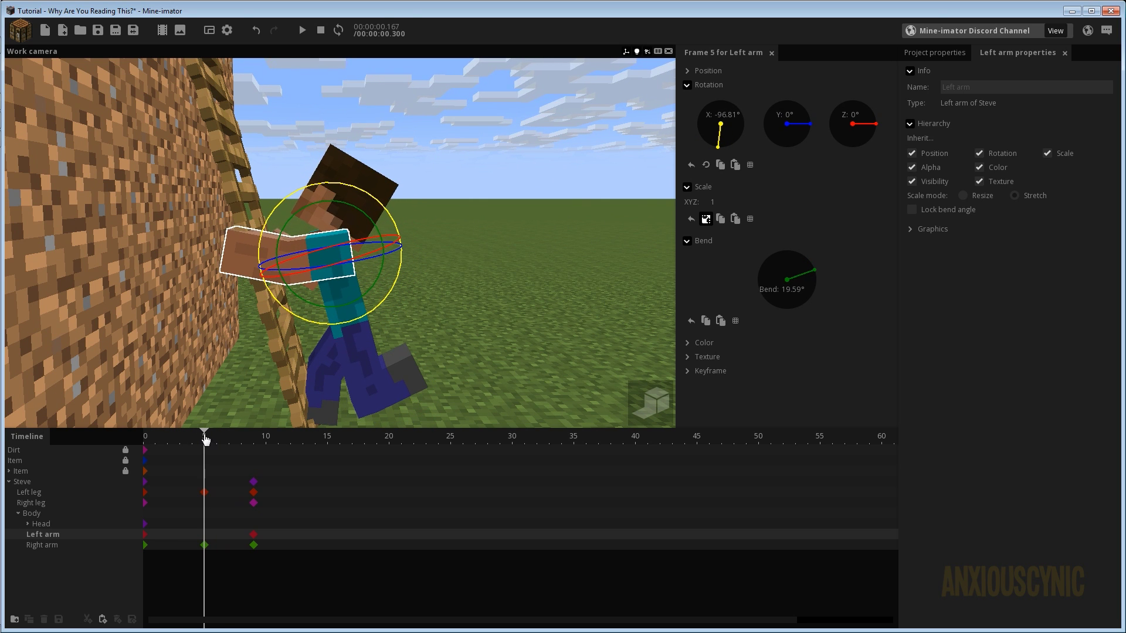
drag(323, 210, 408, 221)
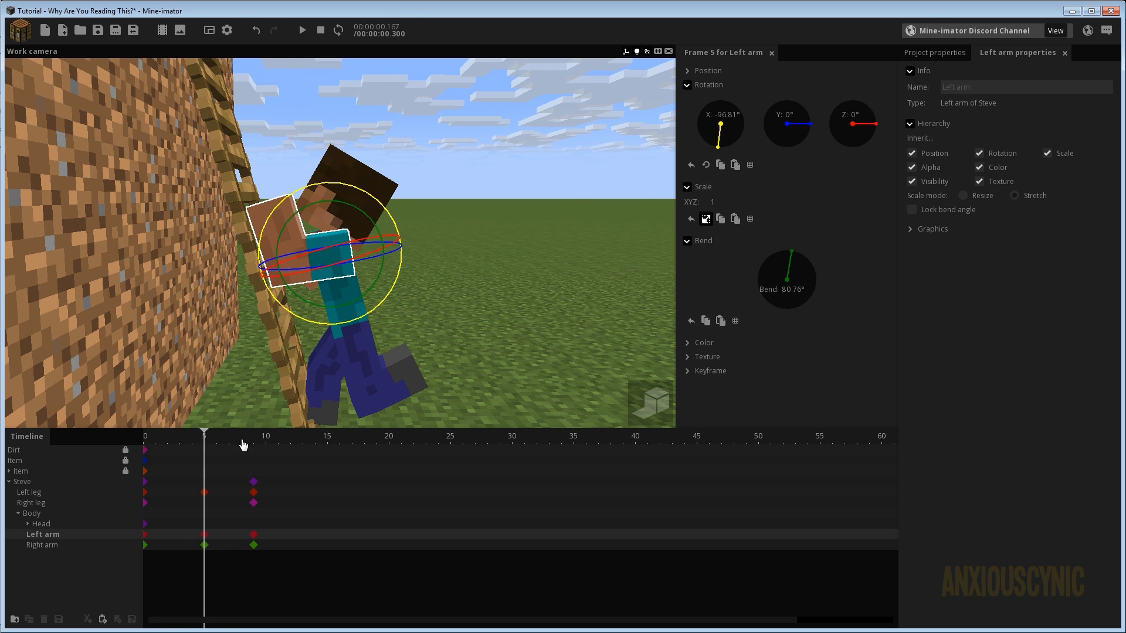
- Save the project and bend the left leg about 97.4° at frame 9
mouse_move(244, 443)
mouse_down()
mouse_move(134, 435)
mouse_move(265, 437)
mouse_move(288, 451)
mouse_move(256, 451)
mouse_up()
key(ctrl+s)
click(330, 336)
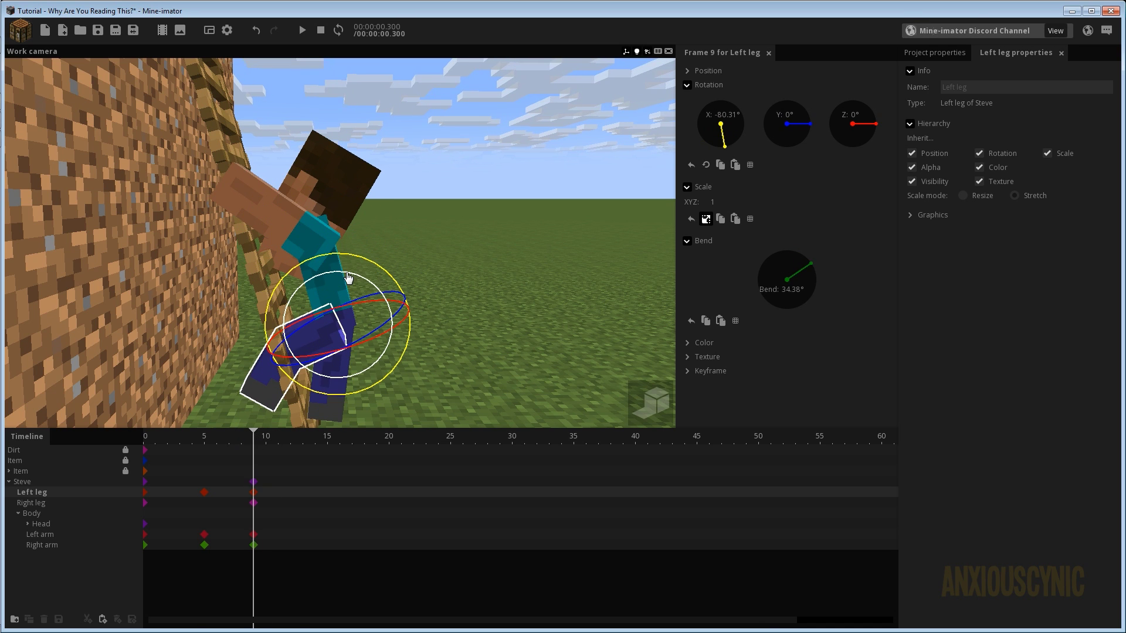
drag(388, 289, 279, 280)
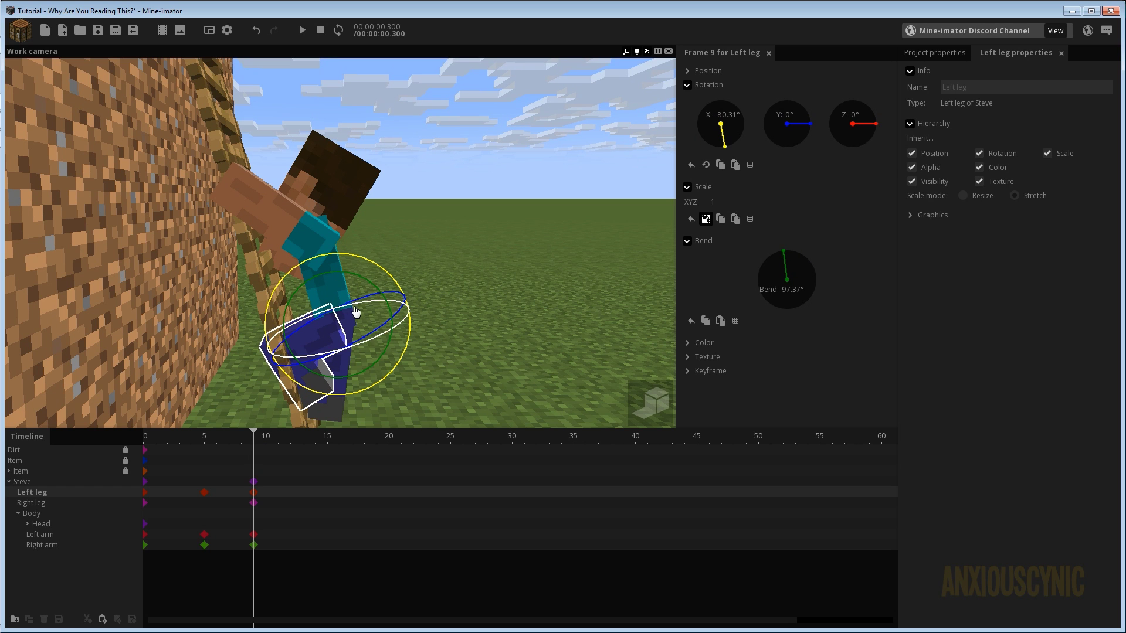
- Rotate Steve's left leg to about -138.1° on X at frame 5
click(203, 546)
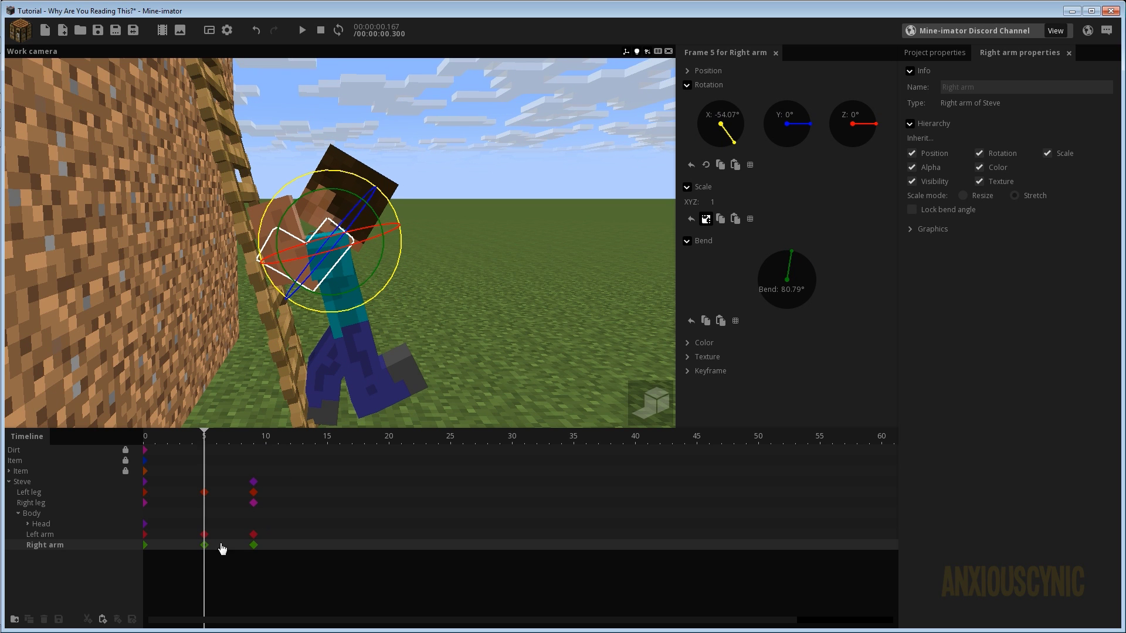
mouse_move(202, 444)
mouse_down()
mouse_move(143, 437)
mouse_move(248, 437)
mouse_move(204, 435)
mouse_up()
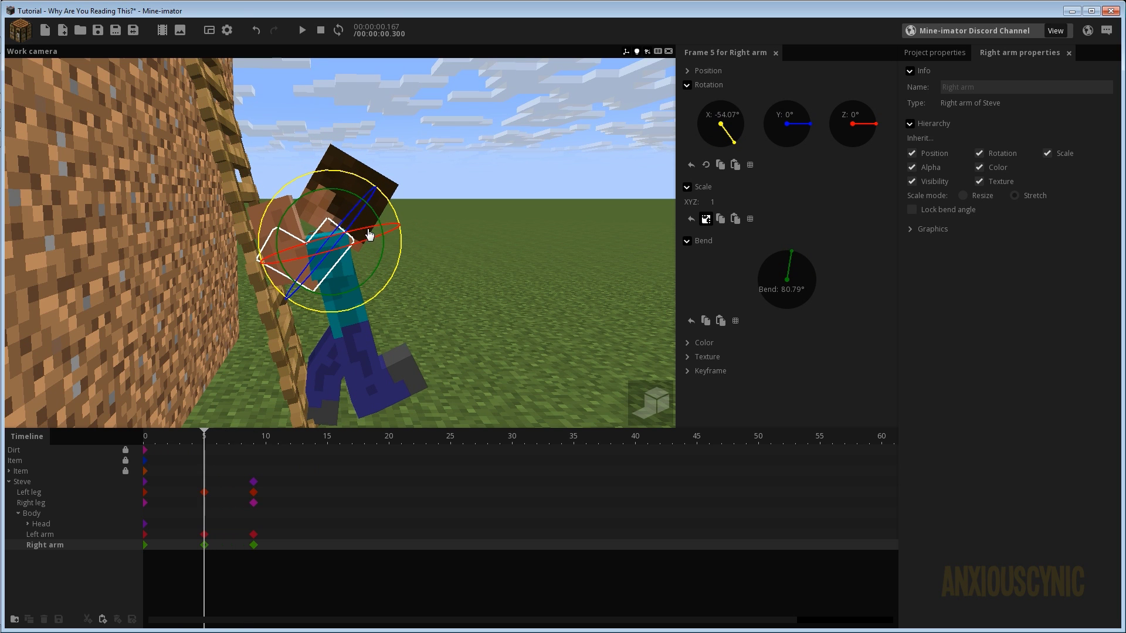
click(380, 385)
drag(395, 301, 430, 340)
- Pose the left leg at frame 9 with an X rotation of about -163° and a 130° bend, saving the project along the way
drag(204, 436, 253, 437)
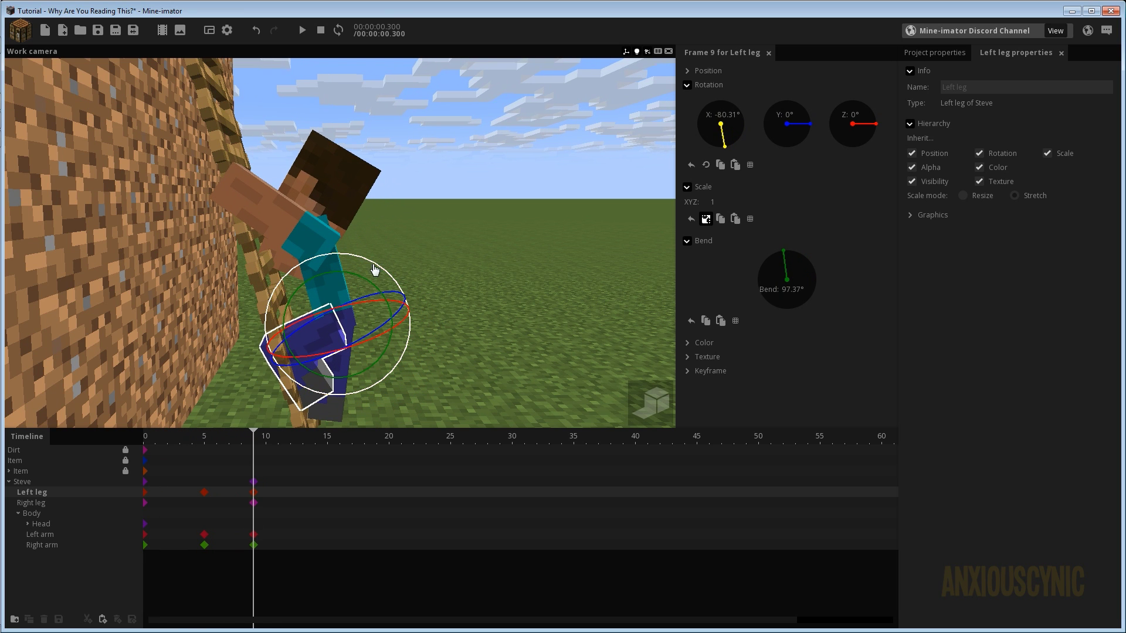
mouse_move(374, 270)
mouse_down()
mouse_move(440, 375)
mouse_move(356, 298)
mouse_move(312, 280)
mouse_move(310, 261)
mouse_move(340, 244)
mouse_move(383, 274)
mouse_move(355, 273)
mouse_up()
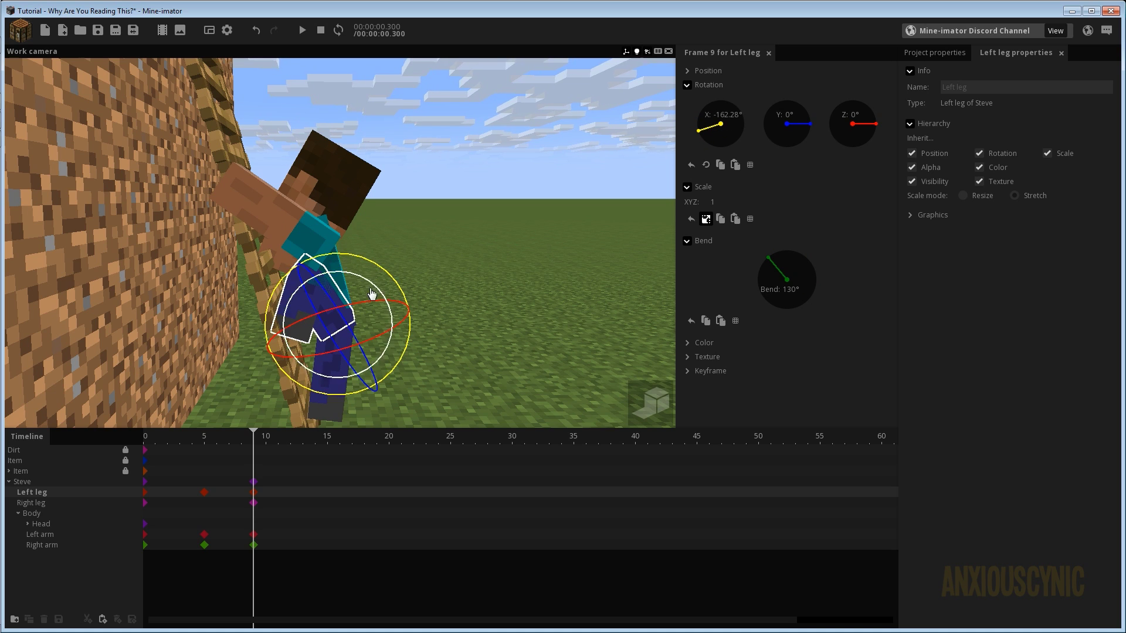
mouse_move(455, 285)
mouse_down()
mouse_move(411, 253)
mouse_move(437, 273)
mouse_up()
right_drag(296, 276, 296, 299)
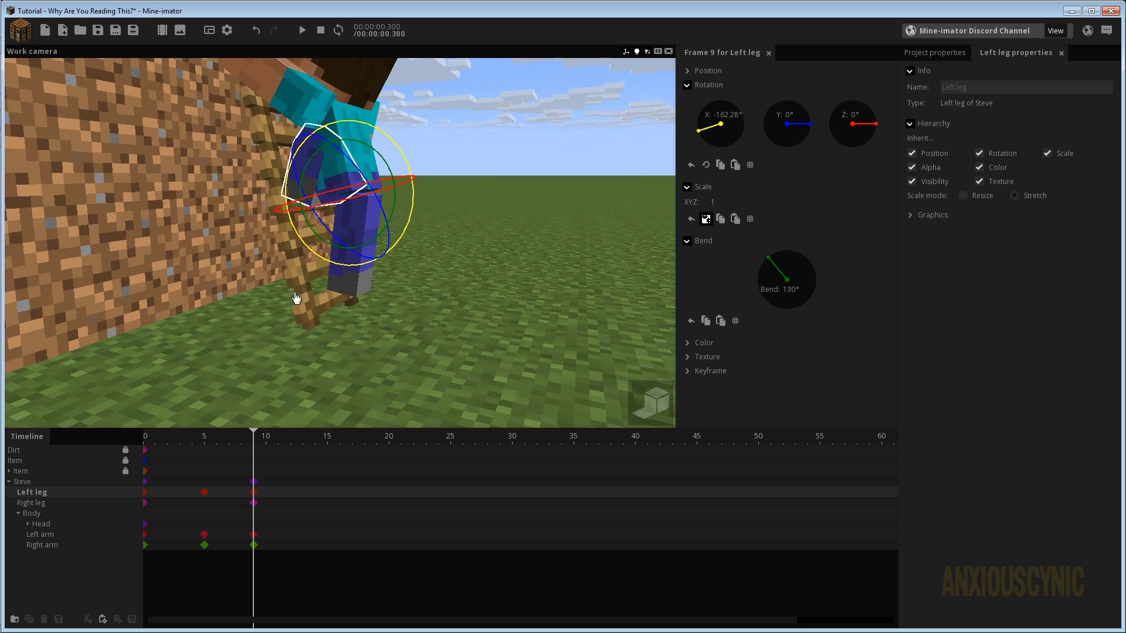
key(ctrl+s)
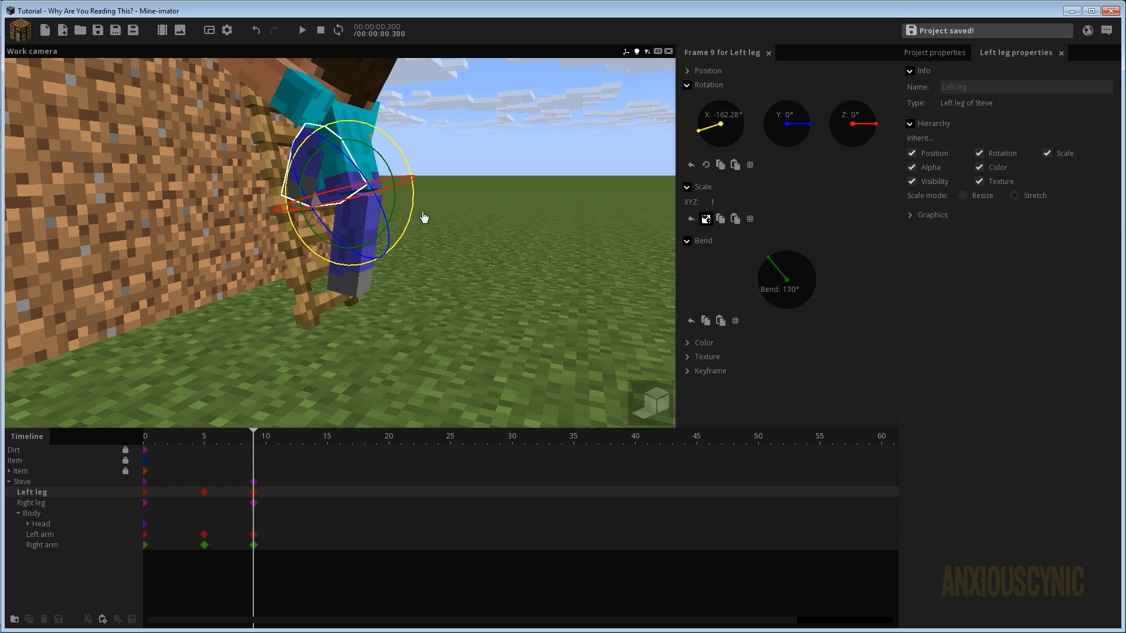
drag(414, 229, 435, 238)
key(ctrl+z)
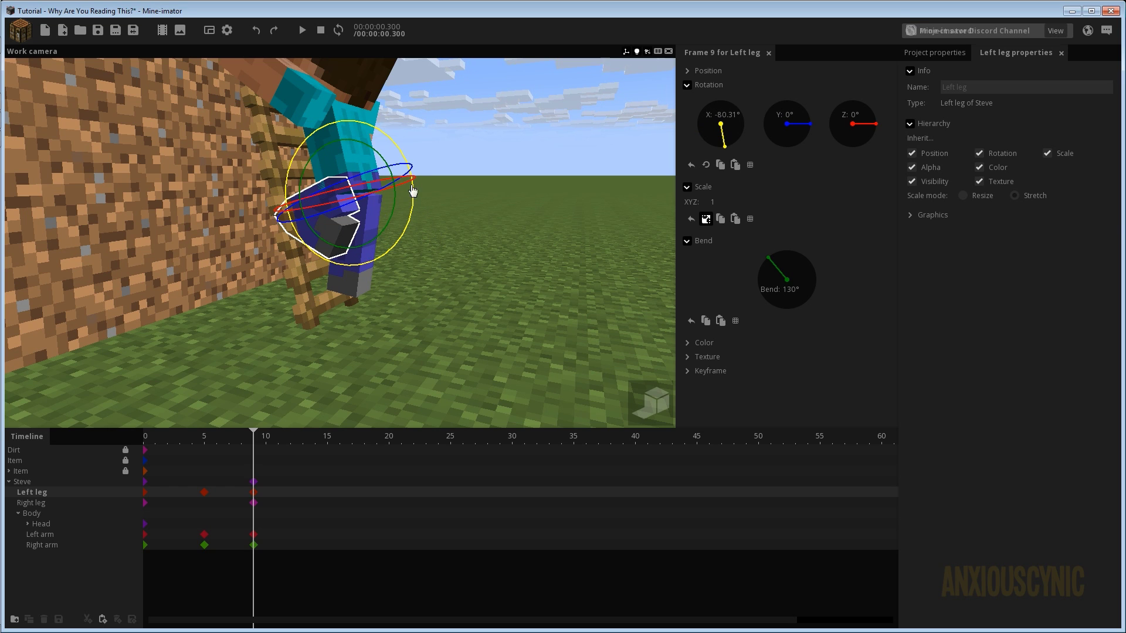
drag(413, 191, 415, 227)
drag(463, 193, 468, 247)
scroll(473, 184, down, 3)
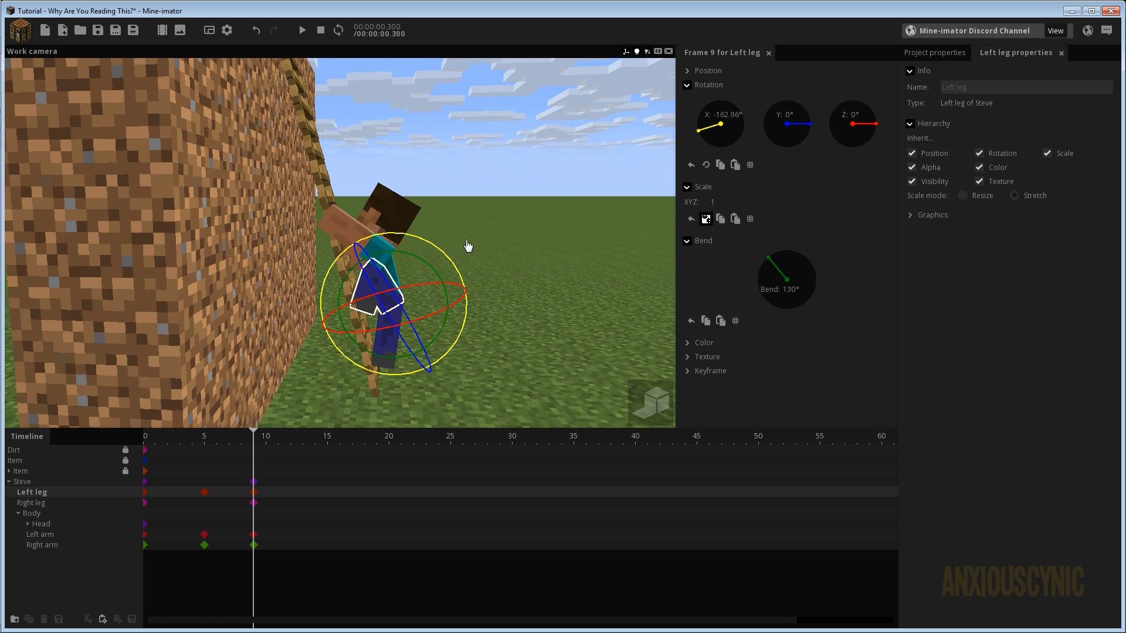
- Play back the climb, rotate the left leg to about -104.2° on X at frame 5, and save the project
key(space)
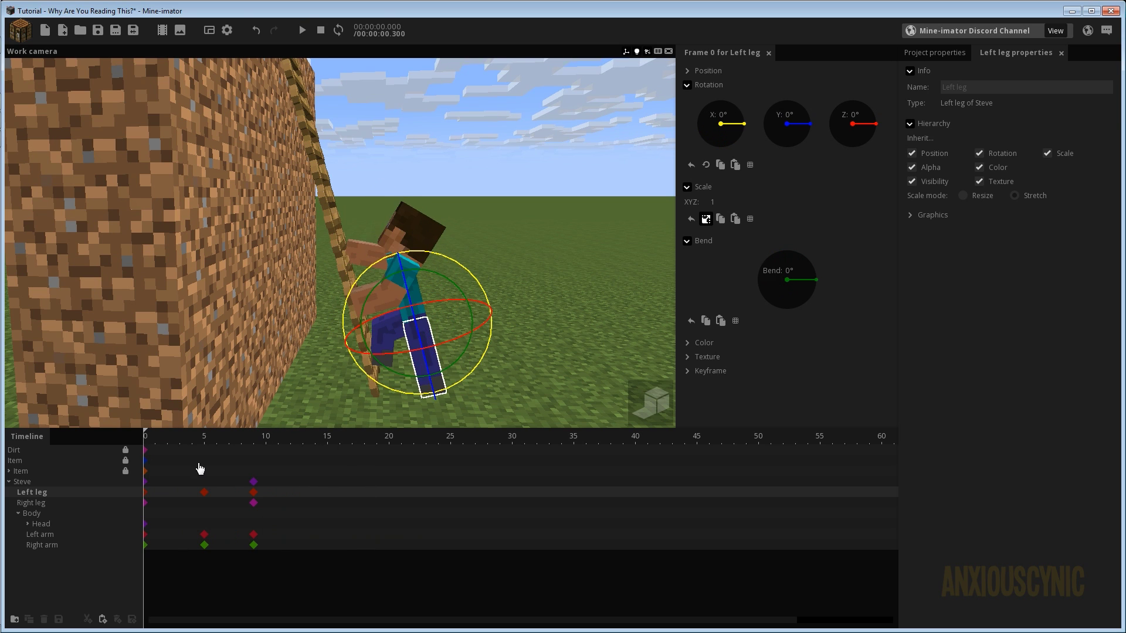
key(space)
drag(205, 445, 210, 448)
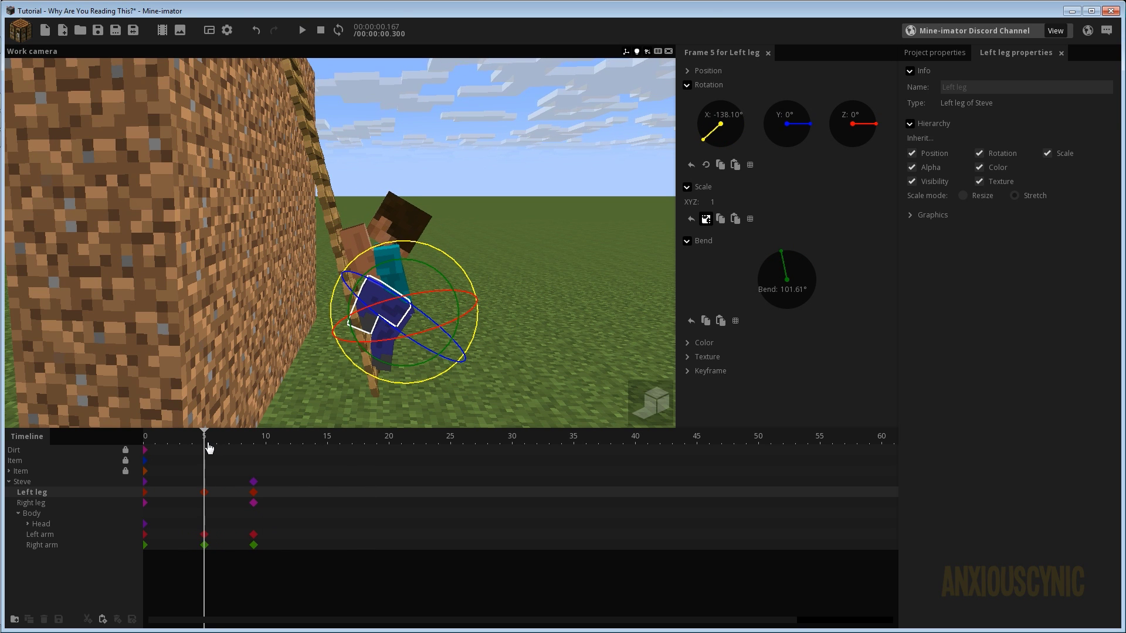
click(204, 548)
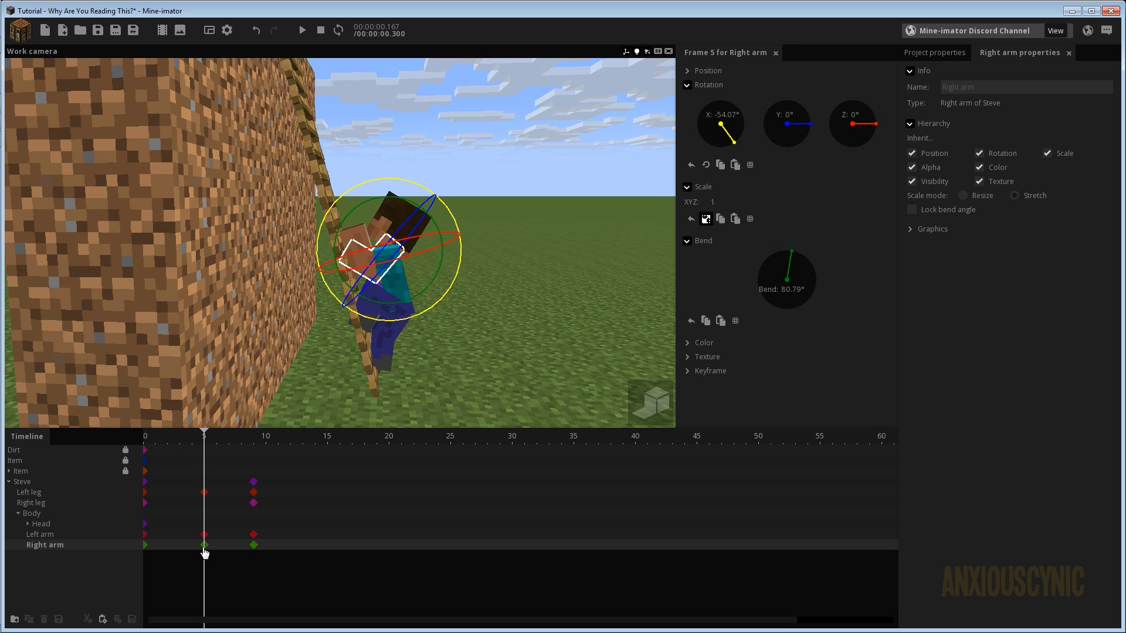
click(210, 492)
mouse_move(212, 445)
mouse_down()
mouse_move(141, 447)
mouse_move(204, 449)
mouse_up()
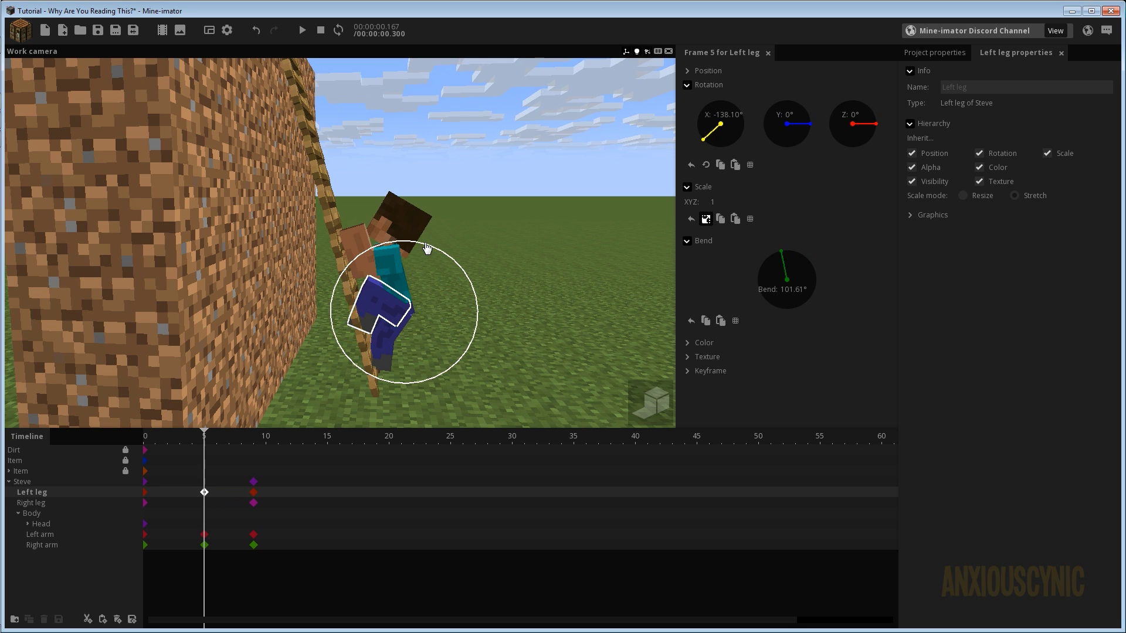
drag(427, 247, 370, 292)
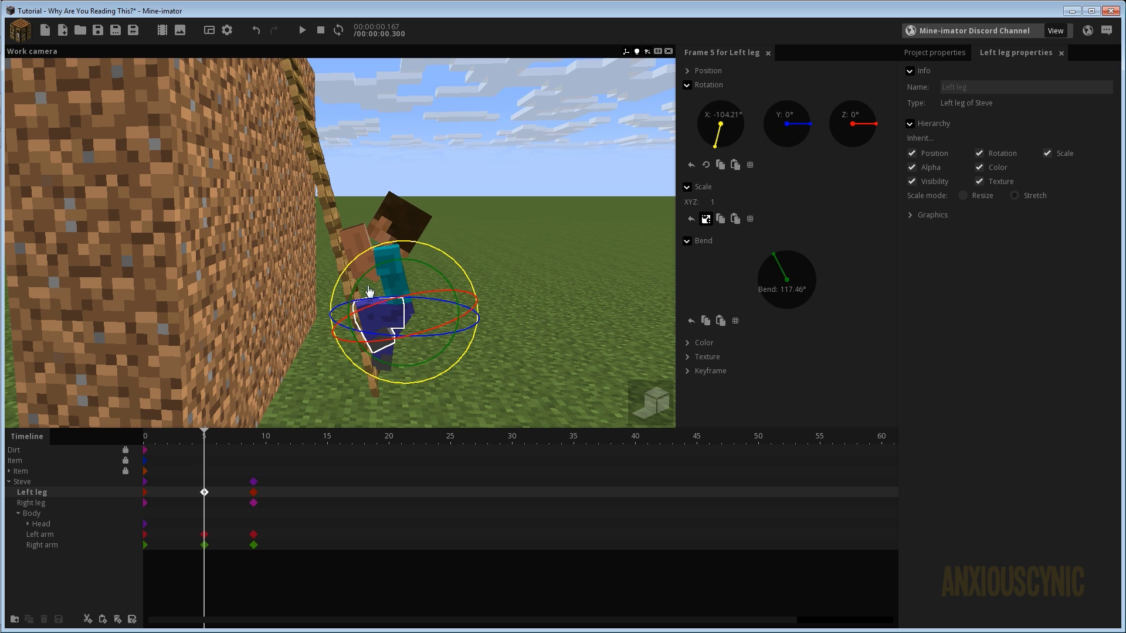
drag(210, 445, 138, 424)
key(ctrl+s)
- Reduce the left leg's bend to about 123.8° at frame 9 and save the project
click(256, 444)
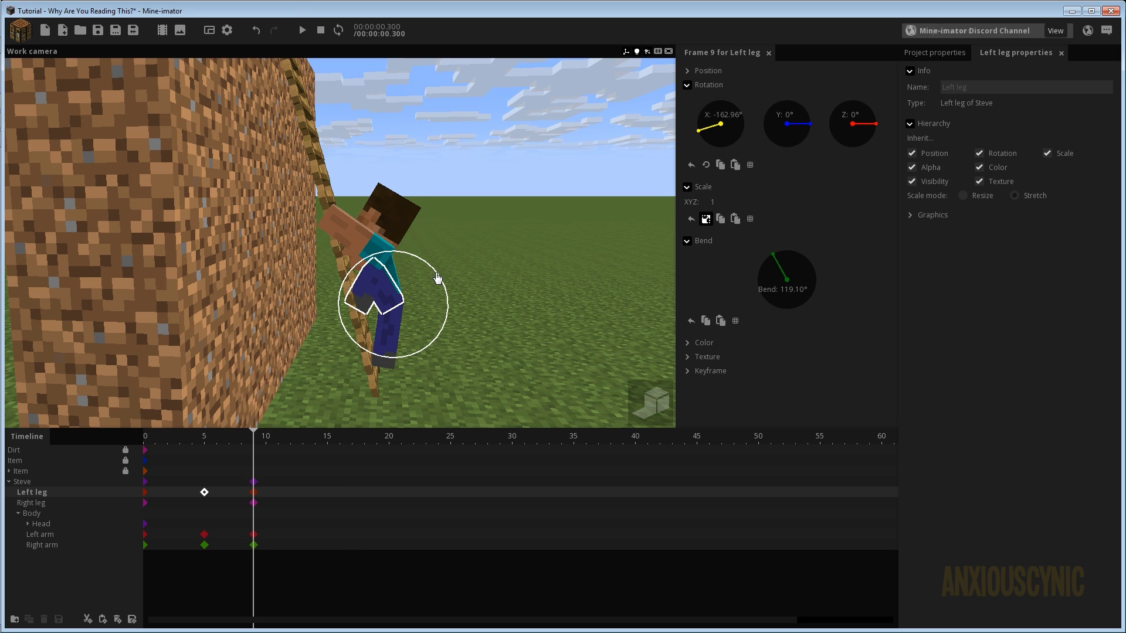
click(254, 500)
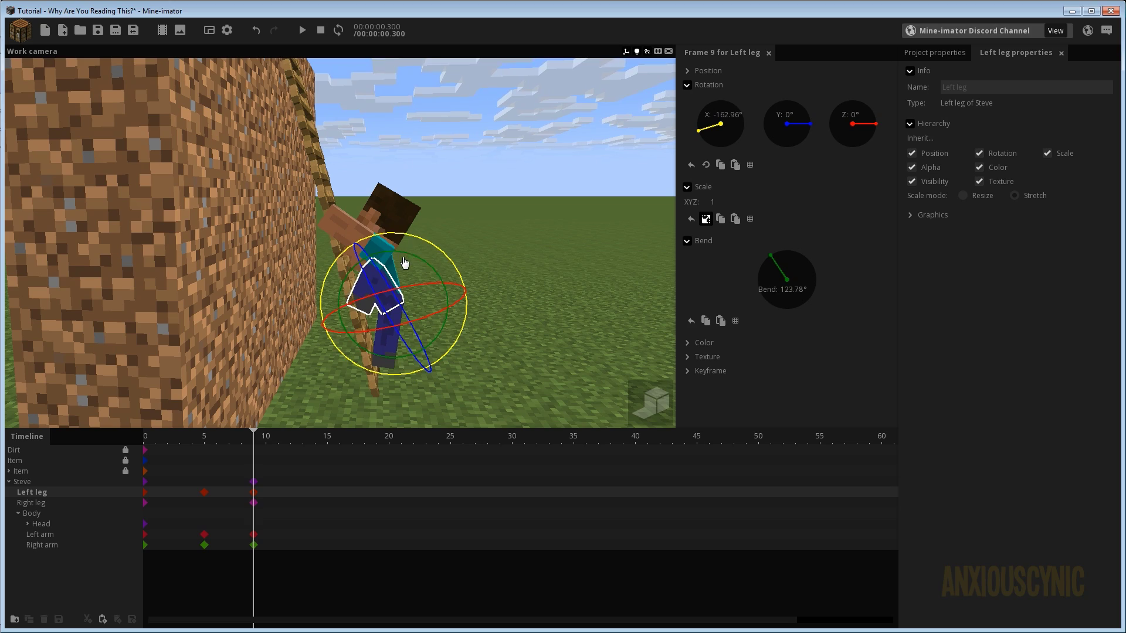
drag(494, 244, 517, 325)
scroll(463, 276, up, 3)
drag(233, 438, 255, 453)
key(ctrl+s)
scroll(457, 185, down, 6)
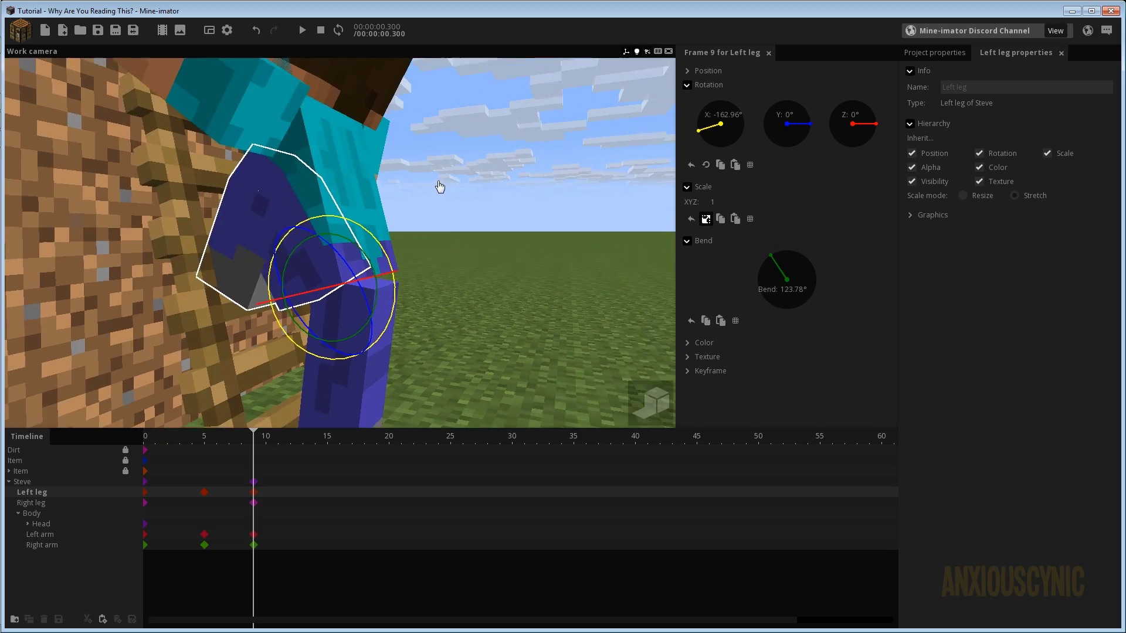
drag(457, 185, 470, 159)
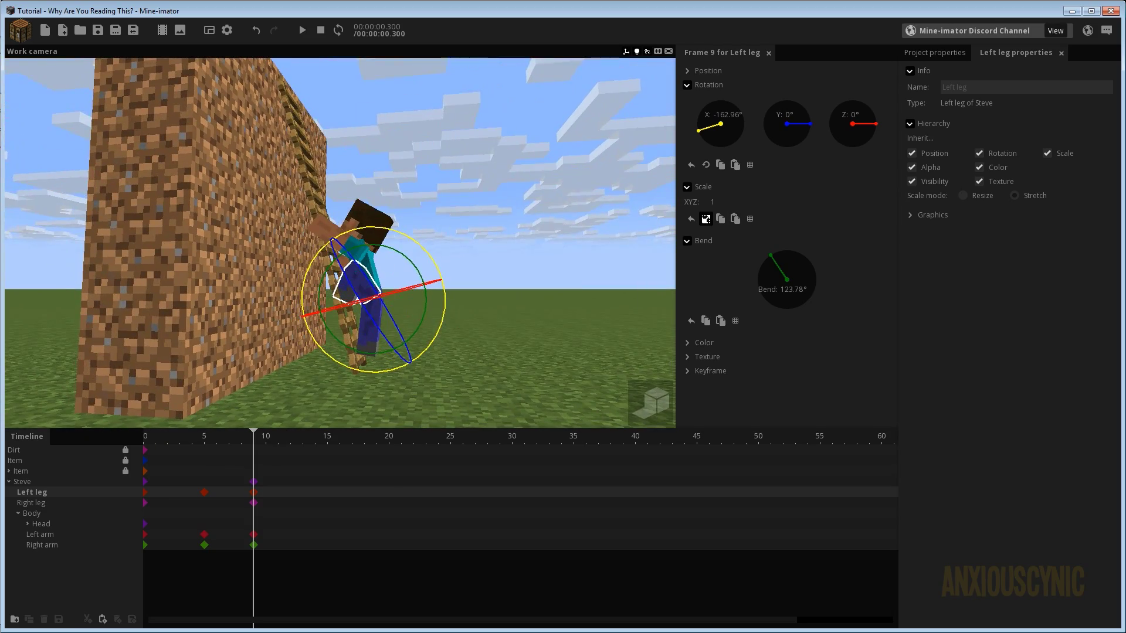
- Try duplicating the left leg's keyframes from frames 5 and 9 to frames 15 and 19
click(204, 495)
click(253, 494)
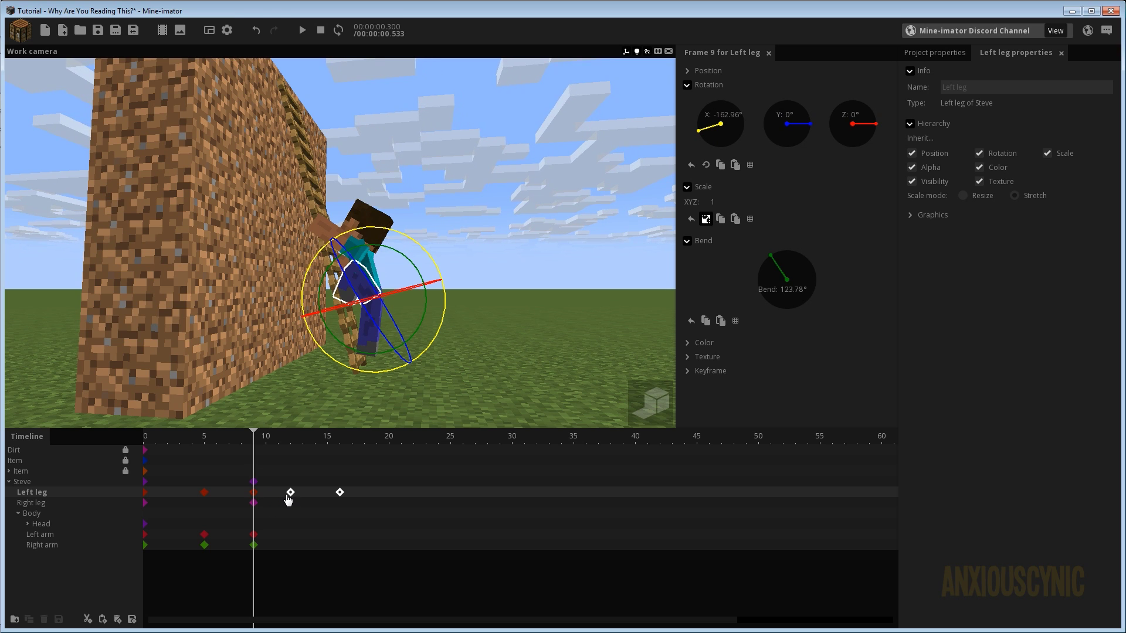
drag(290, 497, 324, 501)
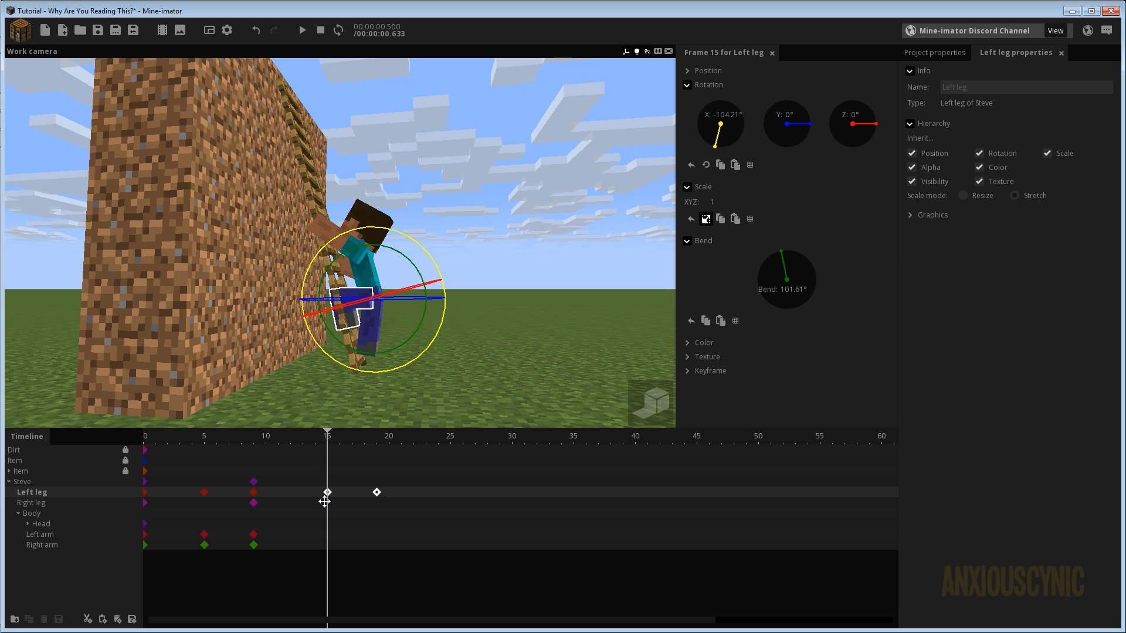
key(ctrl+z)
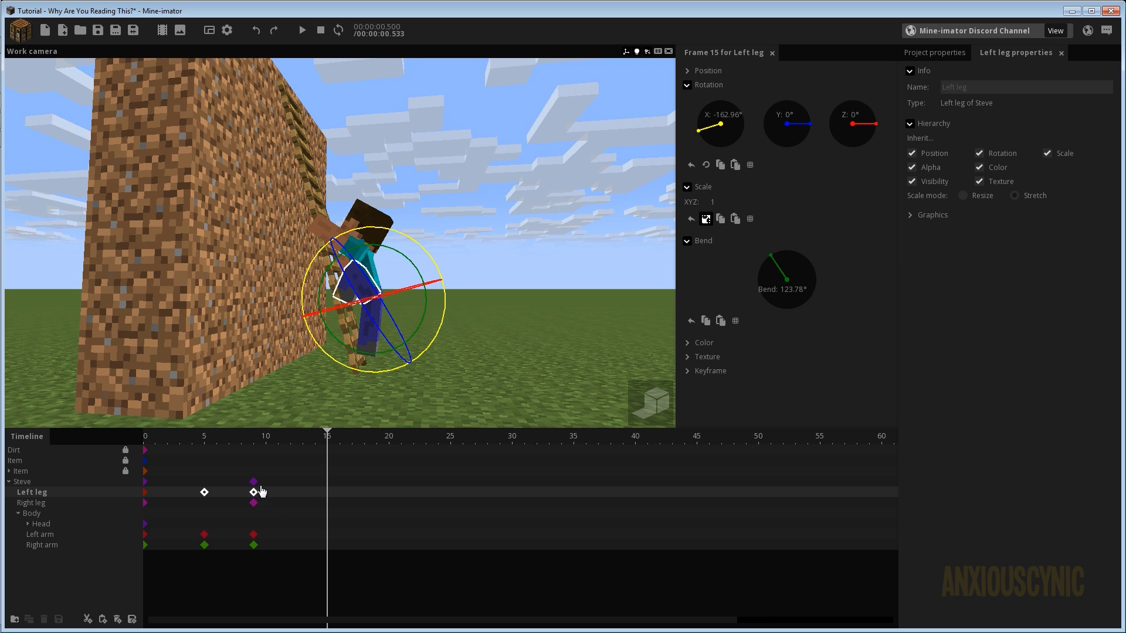
- Move all of Steve's frame 9 keyframes to frame 10, preview the animation and save the project
drag(270, 476, 240, 547)
drag(253, 482, 264, 482)
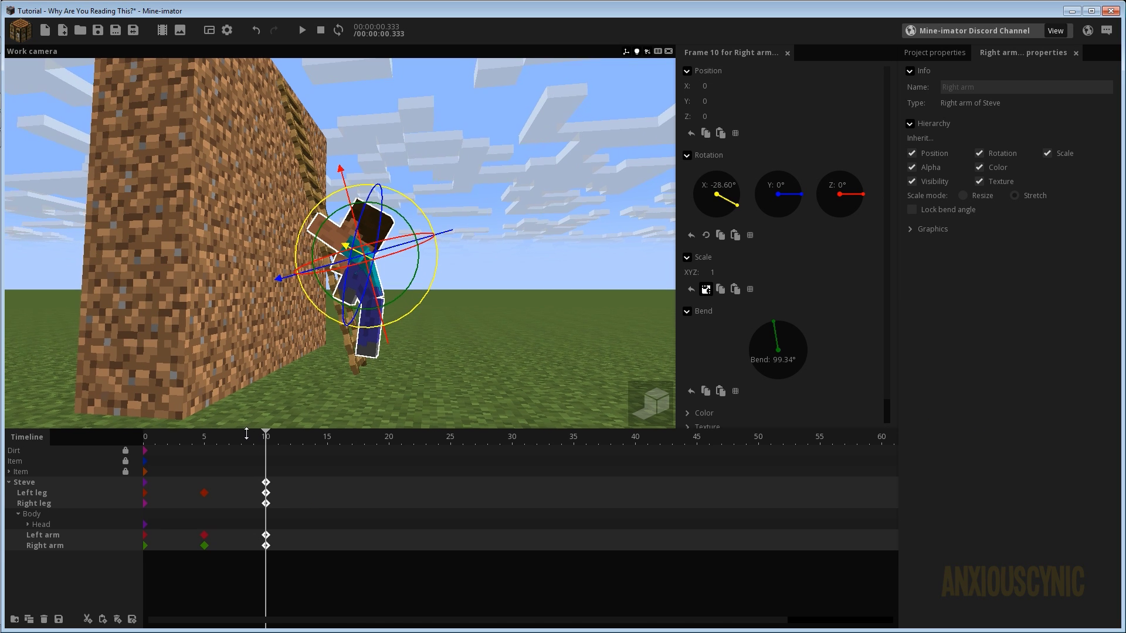
drag(126, 429, 126, 432)
key(space)
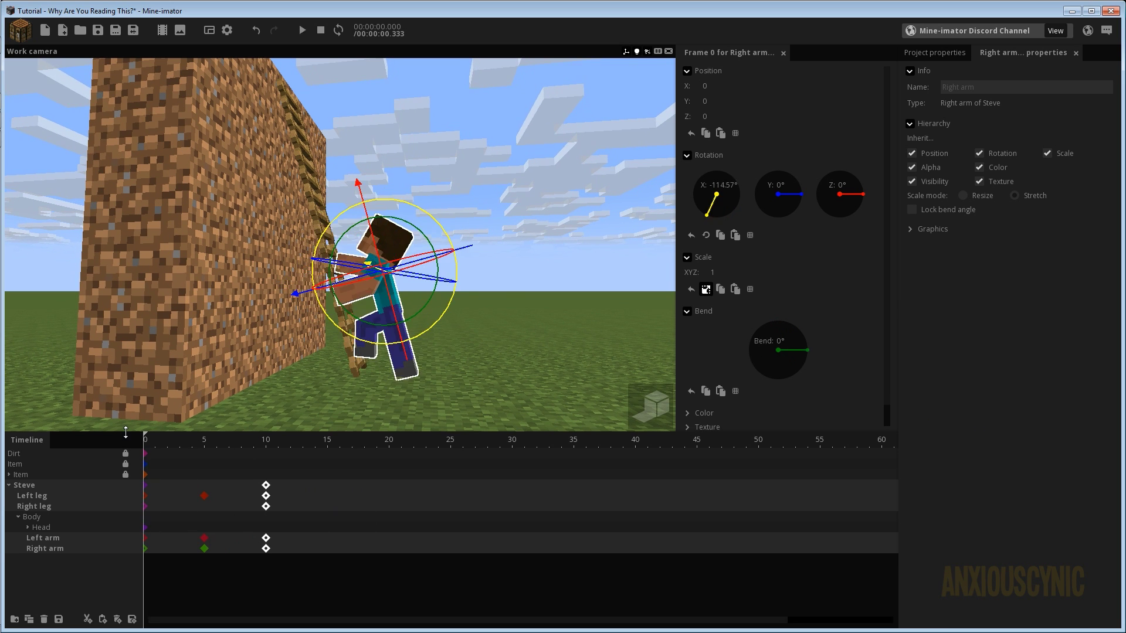
key(space)
key(ctrl+s)
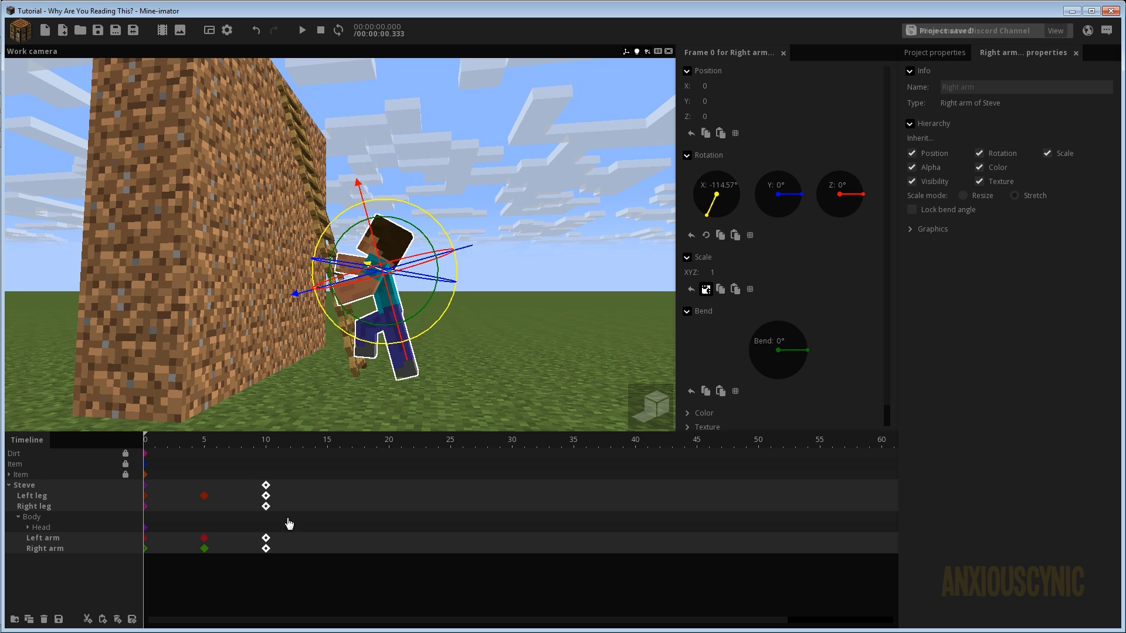
- Copy the left leg's keyframes at frames 5 and 10 onto the right leg at frames 15 and 20
click(204, 496)
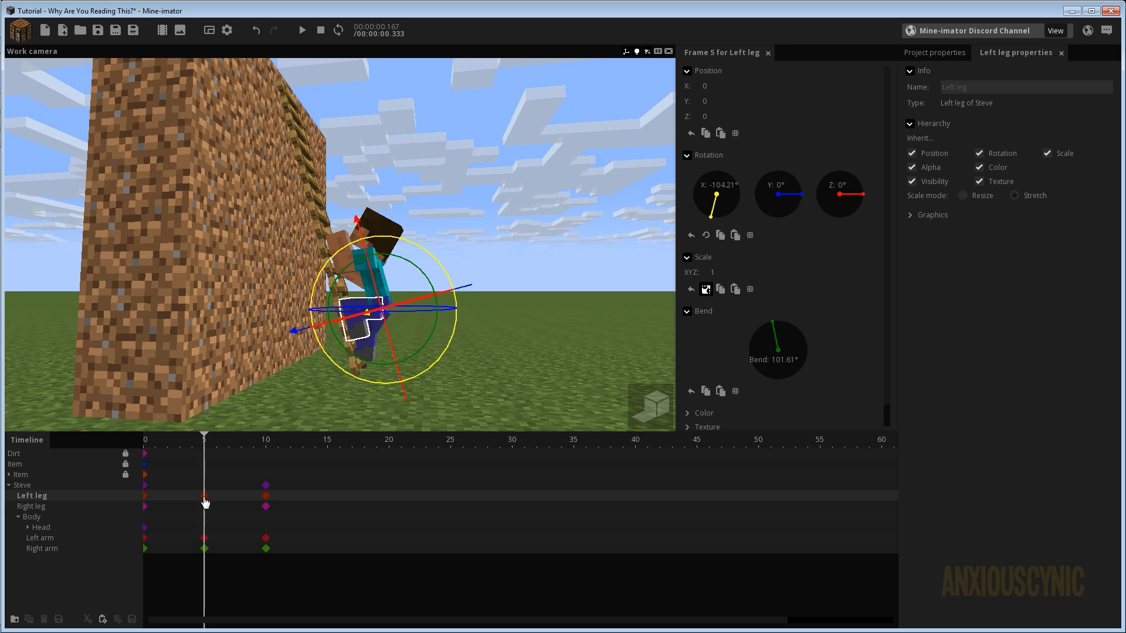
click(266, 497)
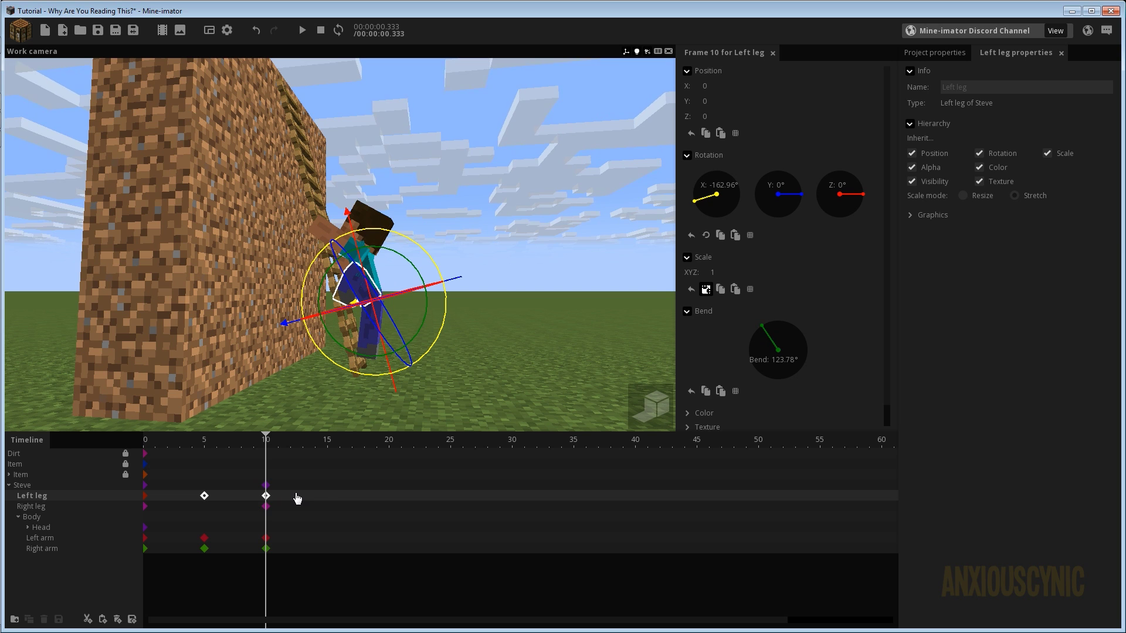
click(332, 510)
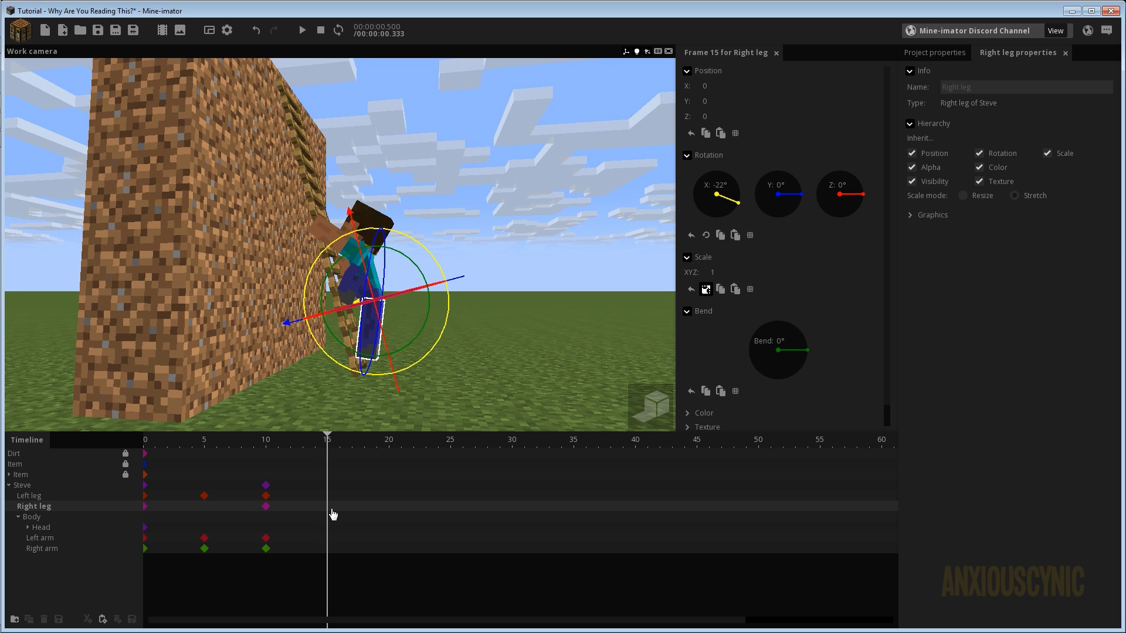
key(ctrl+v)
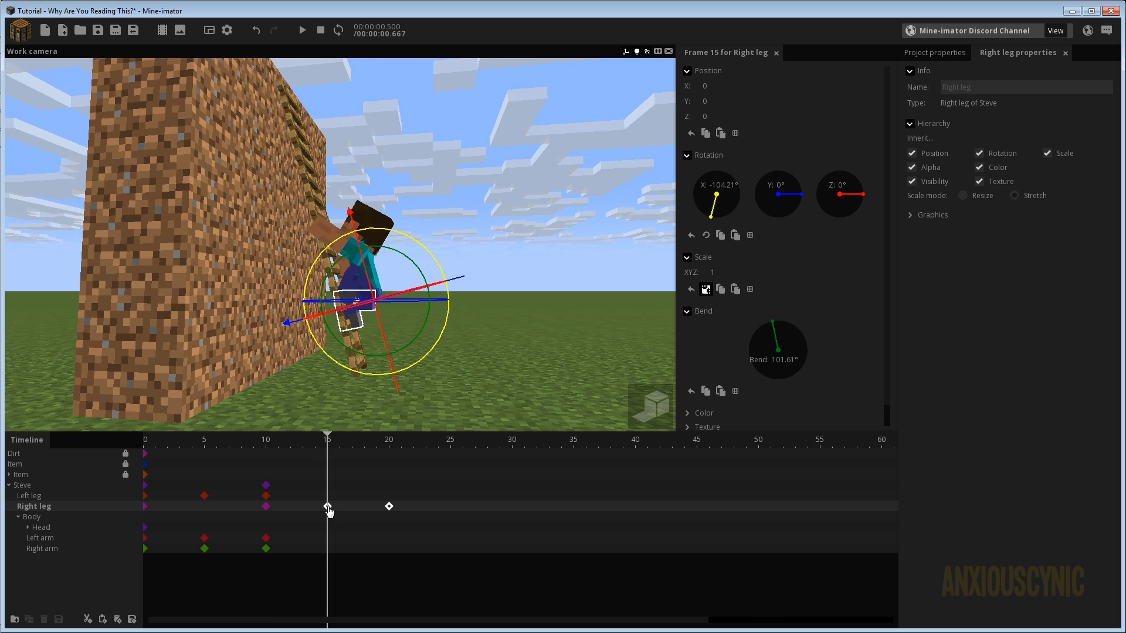
drag(329, 441, 229, 469)
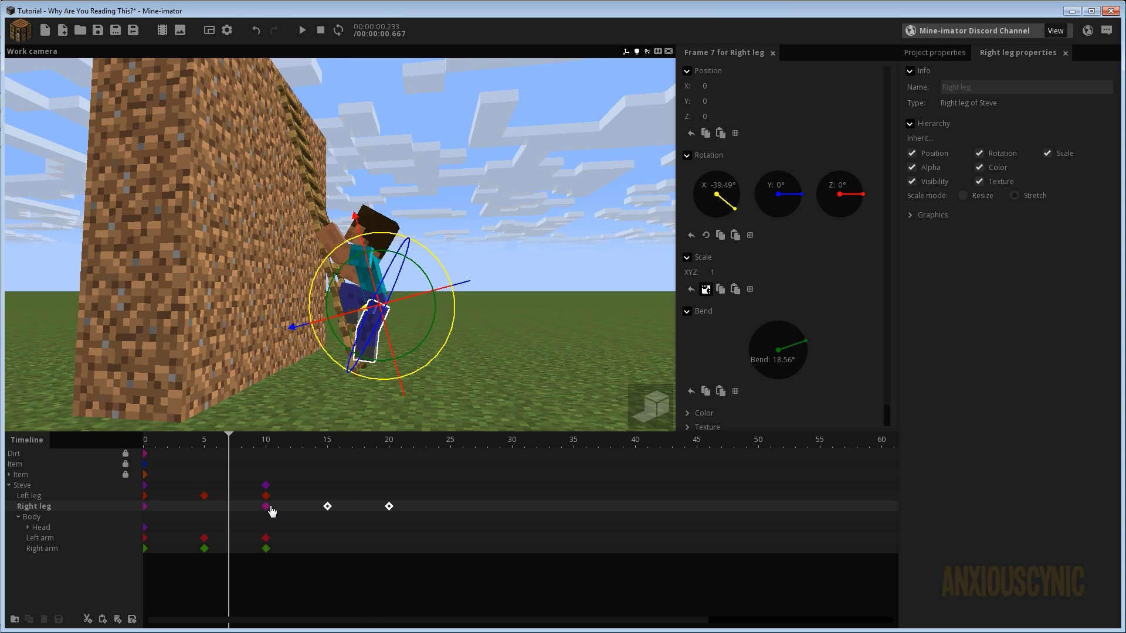
- Copy the right leg's frame 10 keyframe onto the left leg at frame 20
click(267, 508)
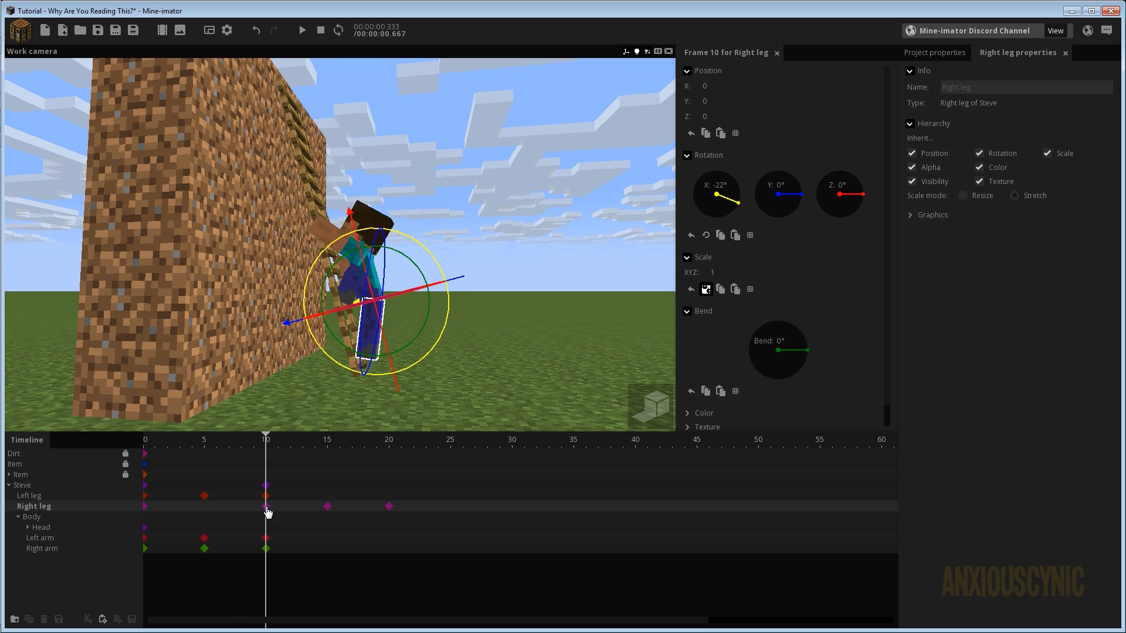
click(391, 495)
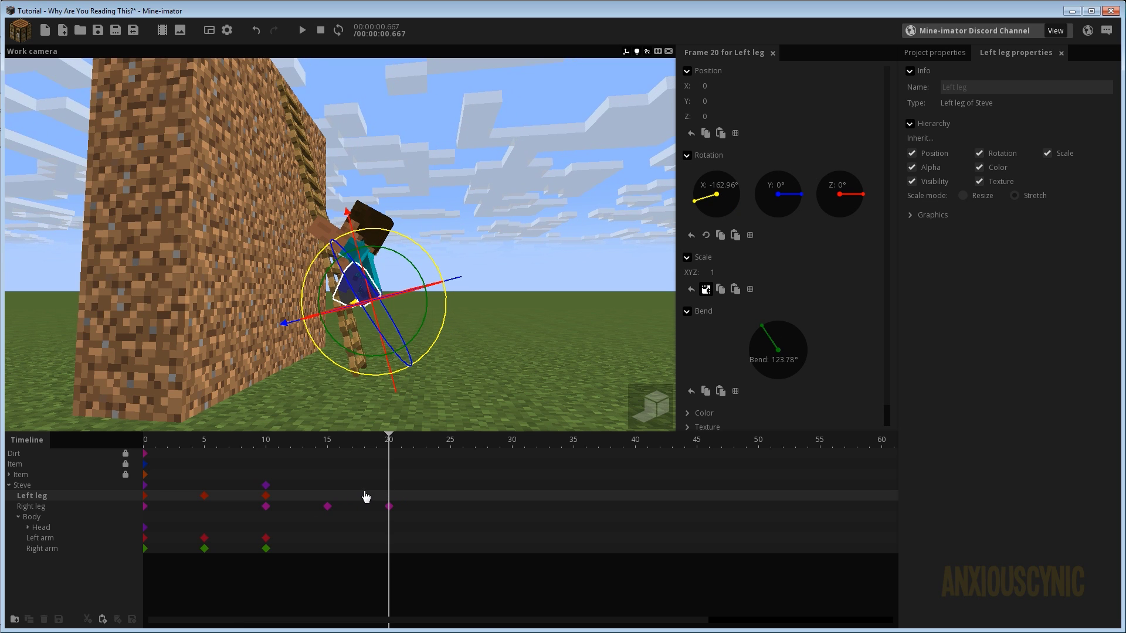
drag(373, 502, 390, 500)
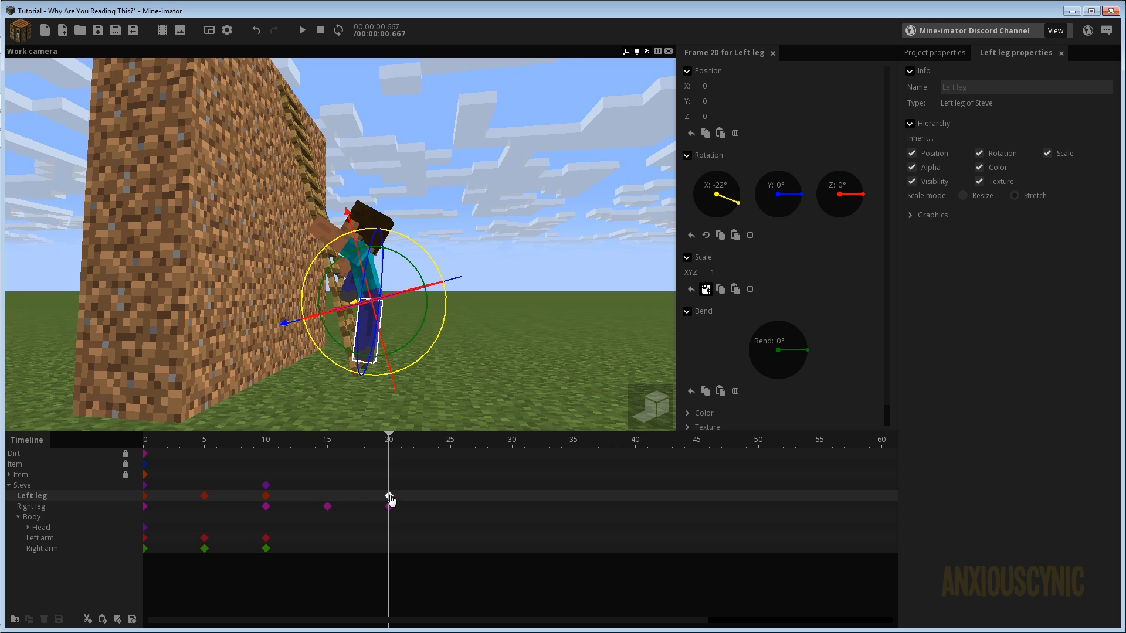
- Scrub through the leg motion up to frame 20 and examine the left leg's in-between pose at frame 15 up close
drag(319, 447, 384, 459)
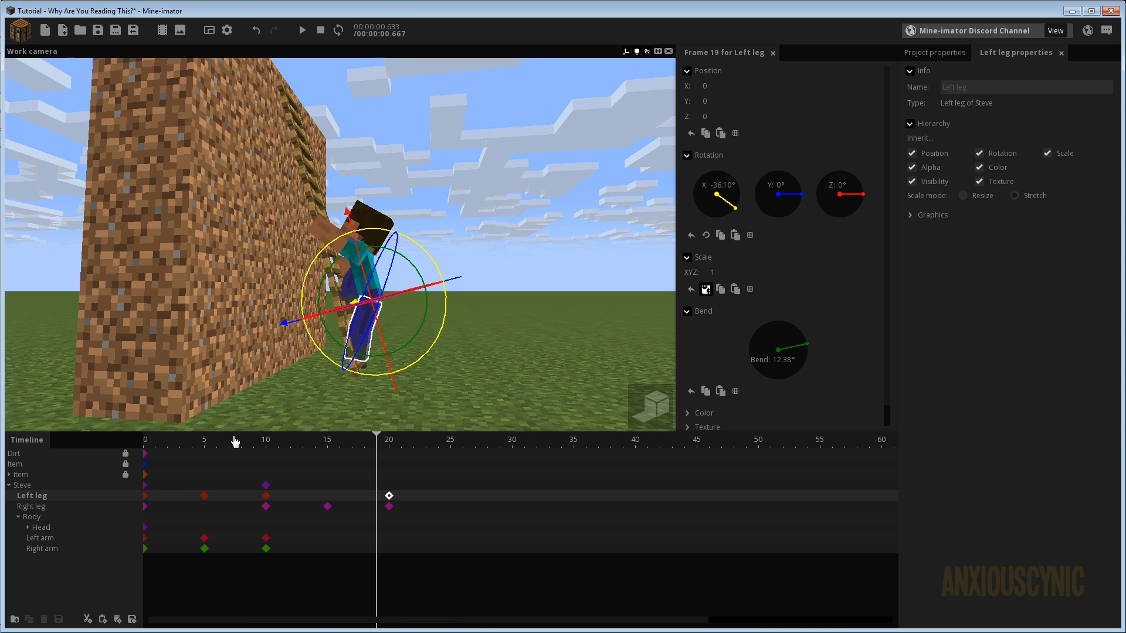
drag(233, 444, 327, 487)
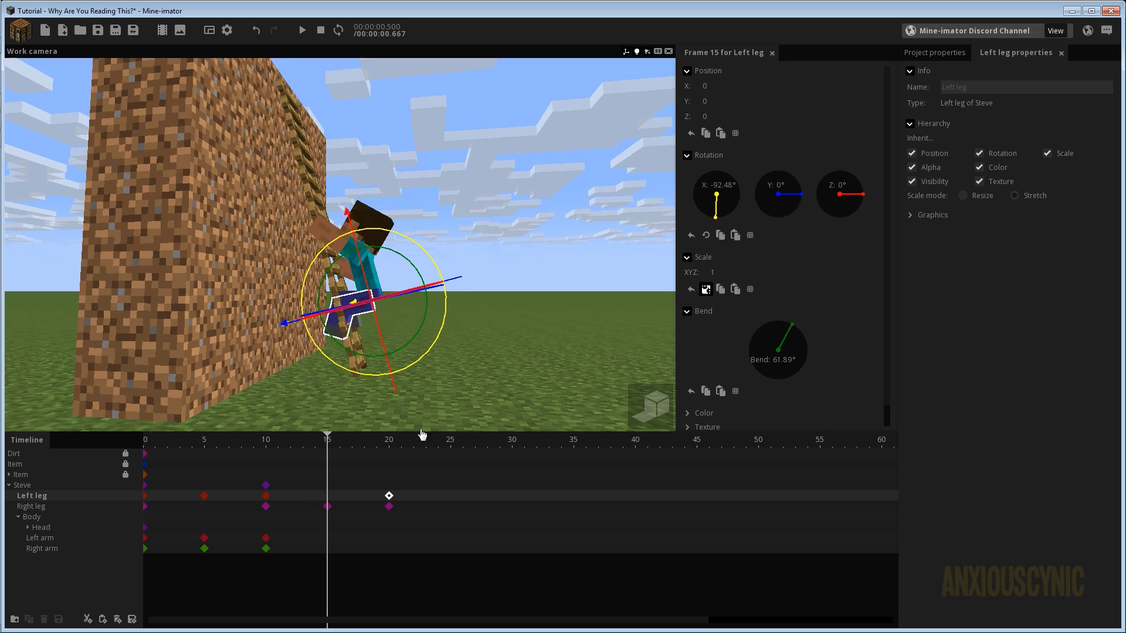
drag(516, 358, 513, 354)
scroll(512, 354, up, 4)
drag(474, 321, 473, 323)
drag(305, 448, 329, 456)
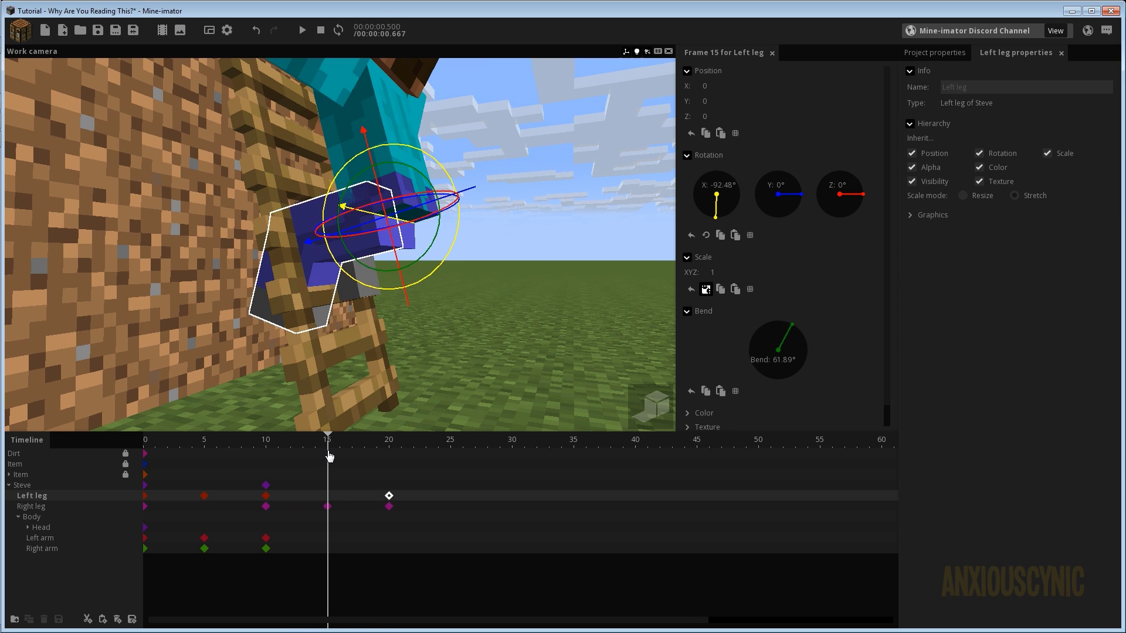
middle_drag(268, 320, 265, 322)
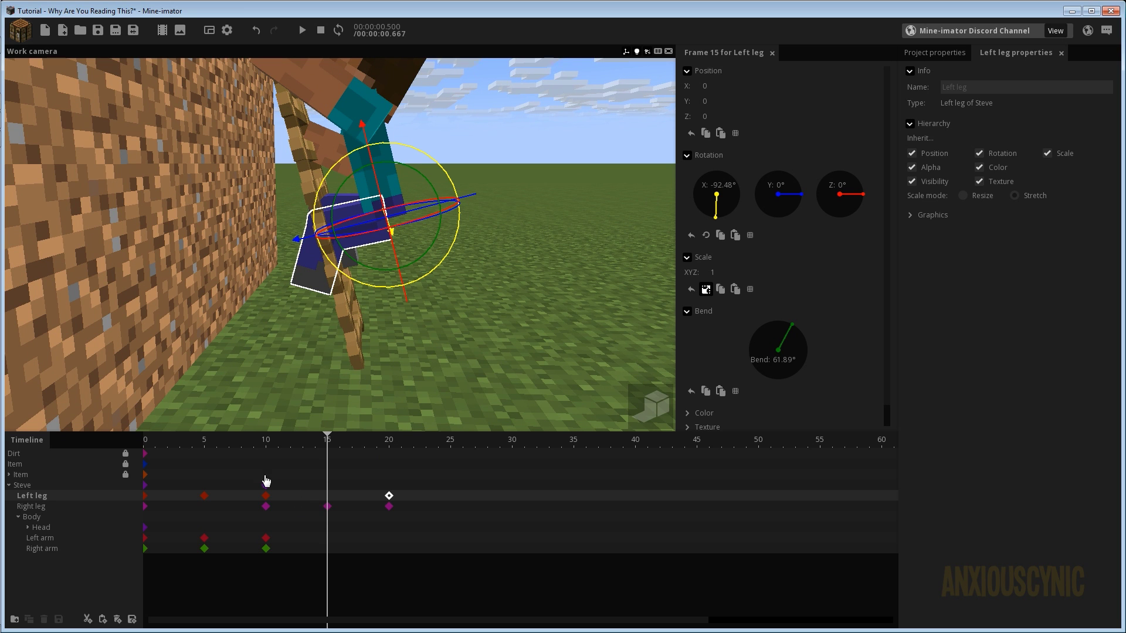
- Copy the left arm's keyframes at frames 5 and 10 onto the right arm at frames 15 and 20
scroll(518, 302, down, 5)
drag(326, 446, 266, 475)
middle_drag(516, 303, 536, 271)
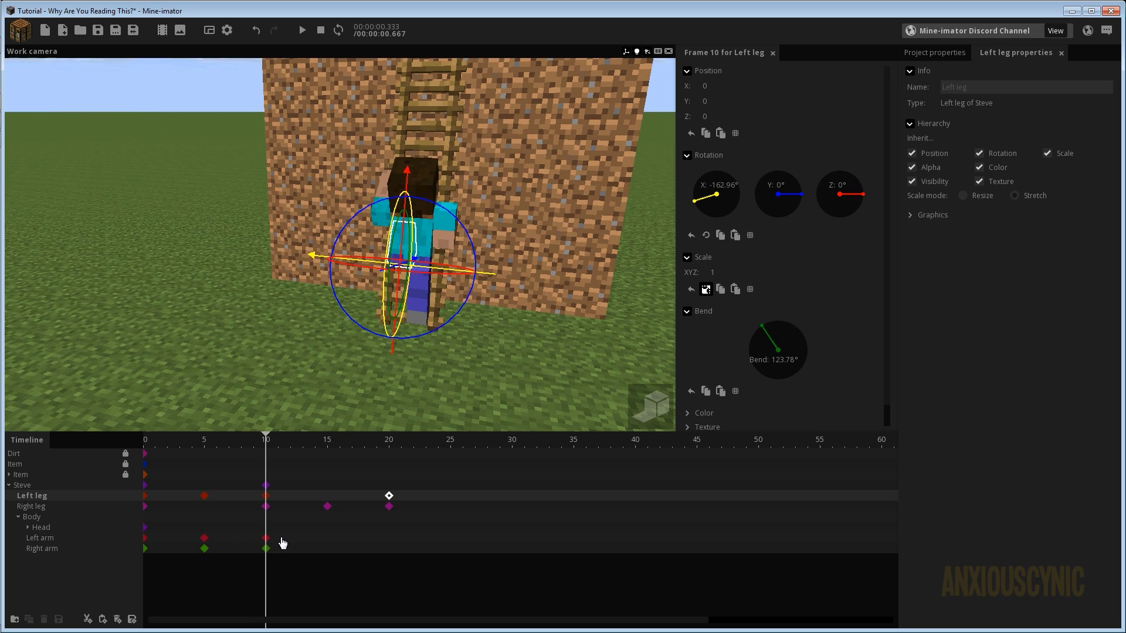
drag(282, 543, 203, 544)
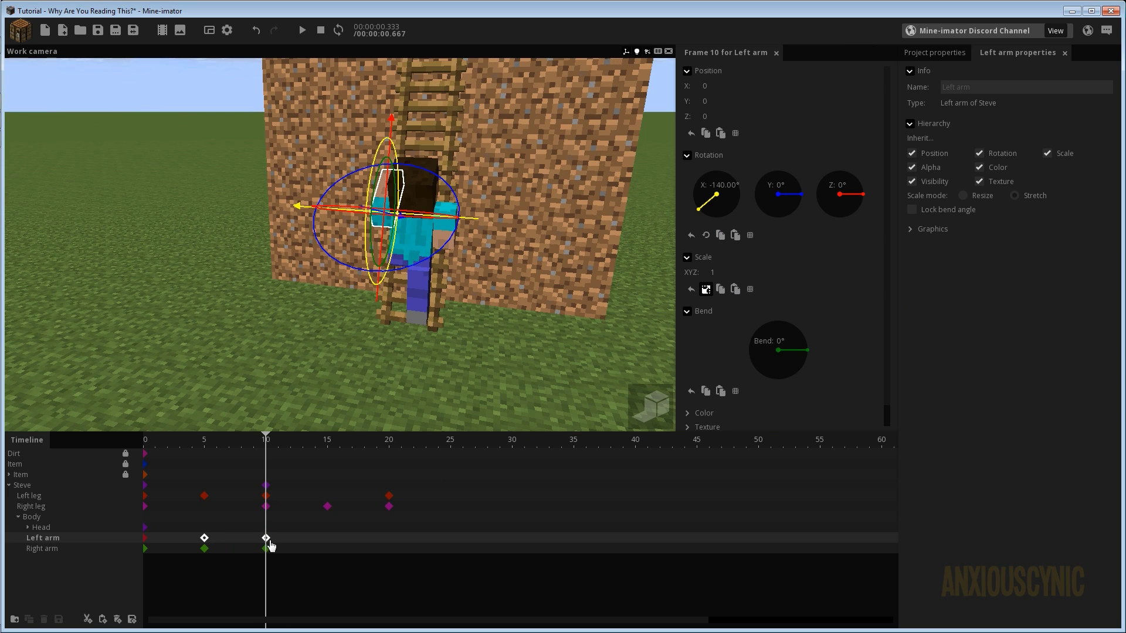
click(328, 553)
key(ctrl+v)
- Copy the right arm's keyframes at frames 5 and 10 onto the left arm at frames 15 and 20
drag(292, 548, 202, 557)
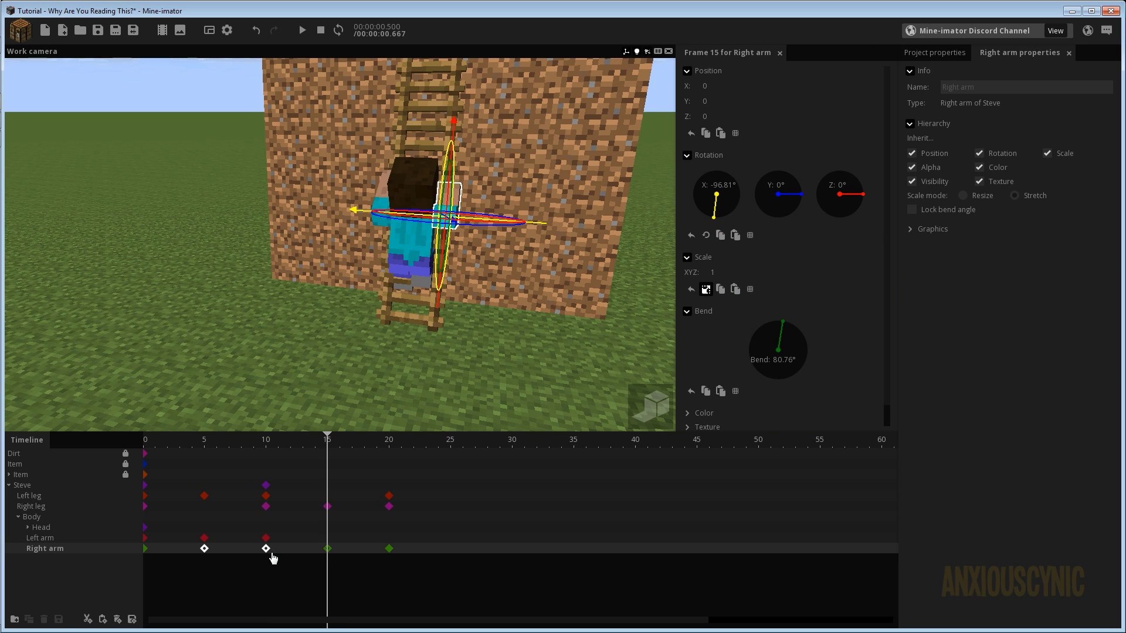
click(330, 539)
key(ctrl+v)
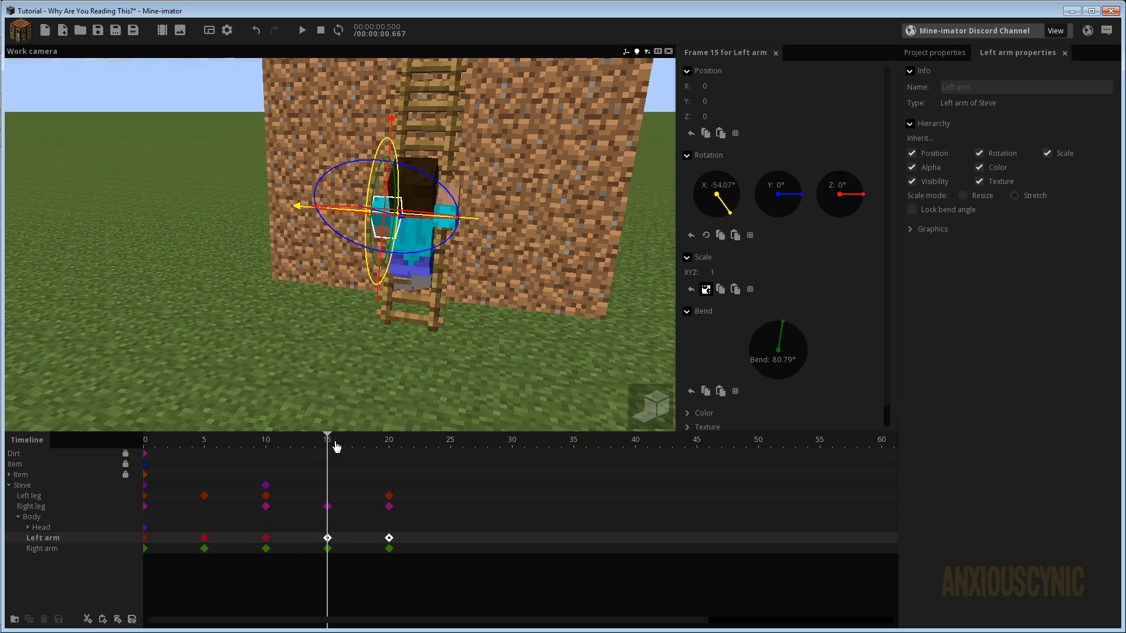
- Review the motion from frame 10 onward, add a keyframe for the whole Steve model at frame 20 and save the project
drag(336, 446, 267, 443)
mouse_move(387, 356)
mouse_down()
mouse_move(367, 358)
mouse_move(409, 319)
mouse_up()
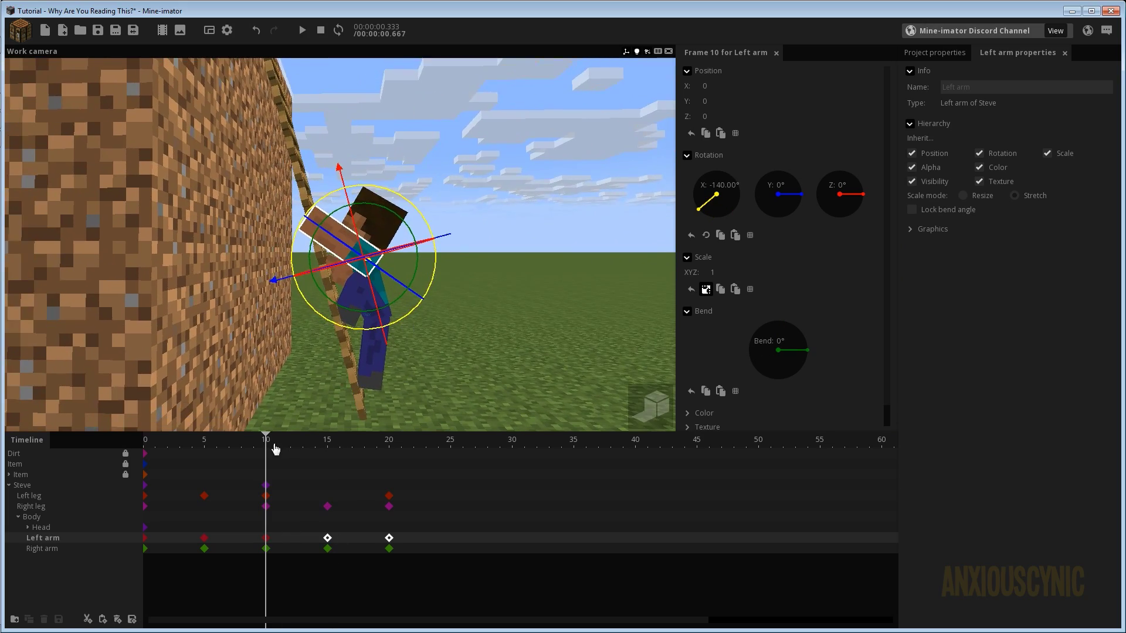
mouse_move(276, 450)
mouse_down()
mouse_move(421, 444)
mouse_move(271, 444)
mouse_move(371, 451)
mouse_up()
click(389, 486)
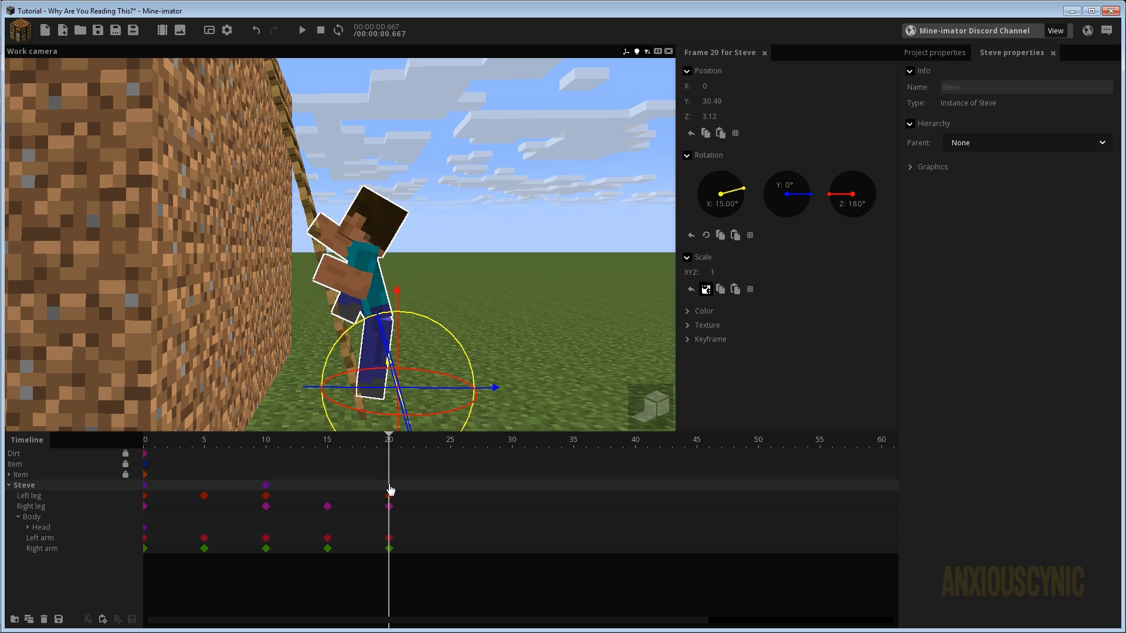
key(ctrl+s)
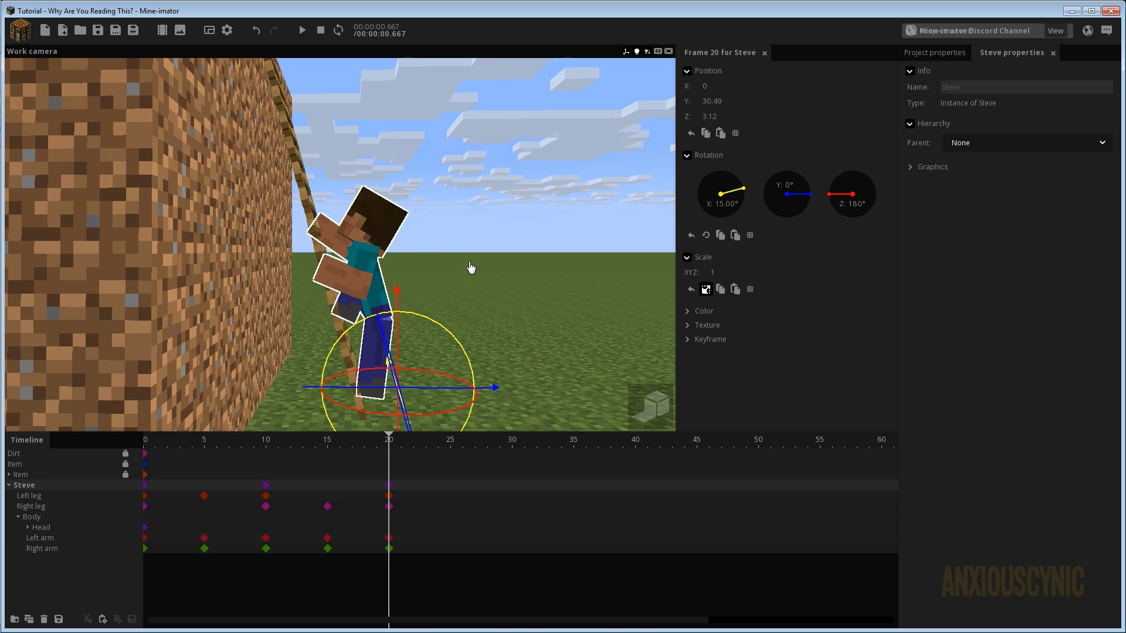
- Compare Steve's pose at frame 10, and at frame 20 move him up along the ladder to Y 27.10 and about Z 14.98
drag(305, 443, 271, 445)
middle_drag(446, 270, 423, 246)
drag(422, 246, 398, 235)
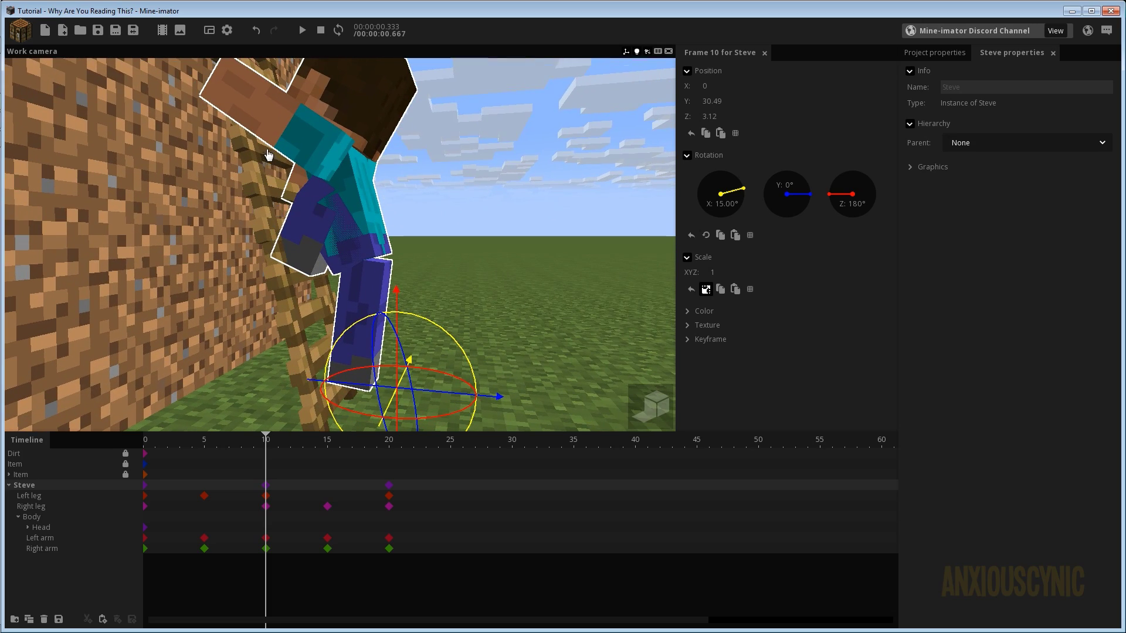
middle_drag(358, 209, 366, 223)
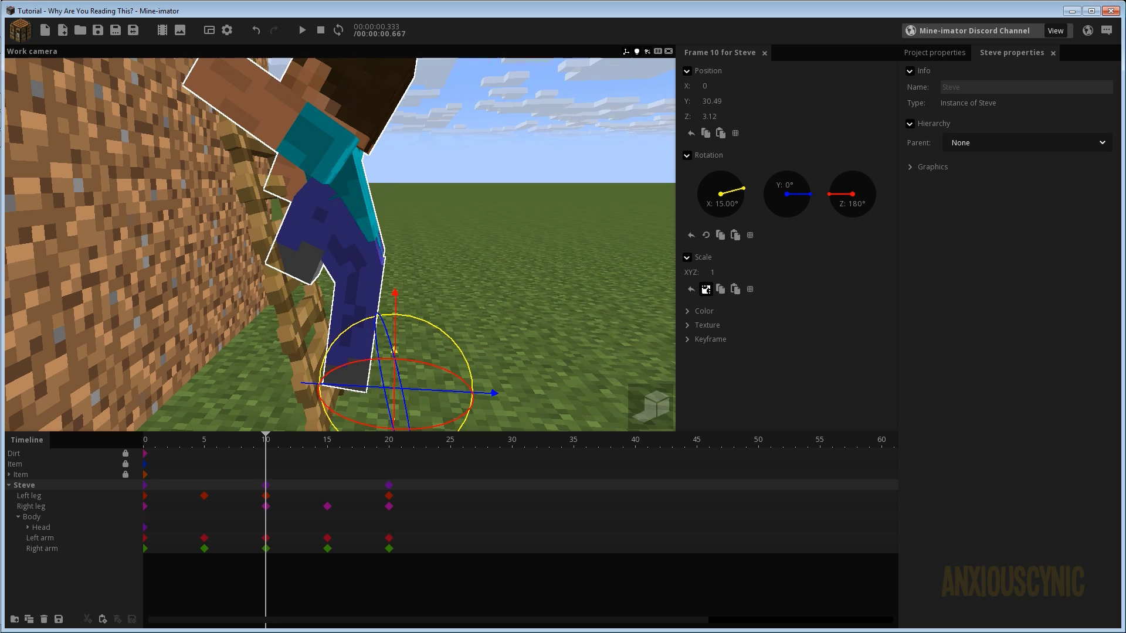
click(392, 451)
drag(412, 305, 352, 187)
key(ctrl+z)
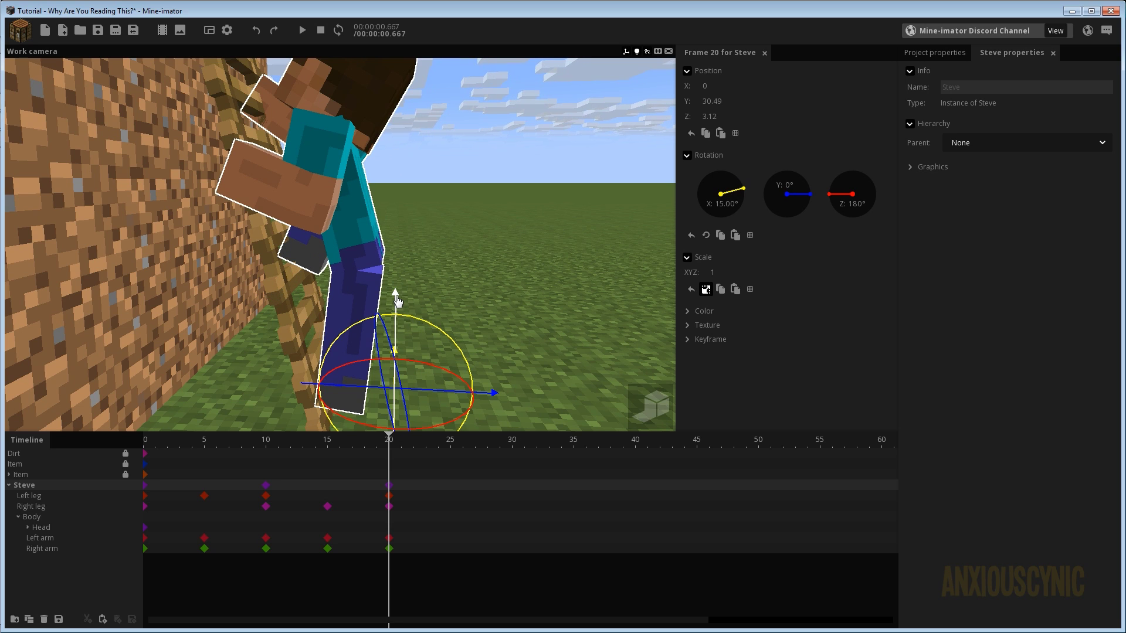
drag(397, 301, 356, 165)
drag(430, 254, 384, 256)
drag(348, 169, 353, 179)
drag(381, 260, 393, 262)
- Lower Steve at frame 20 to Z 14.56 so his foot meets the rung, and save the project
mouse_move(481, 226)
right_down()
mouse_move(469, 209)
mouse_move(490, 233)
mouse_move(480, 209)
right_up()
scroll(410, 211, up, 5)
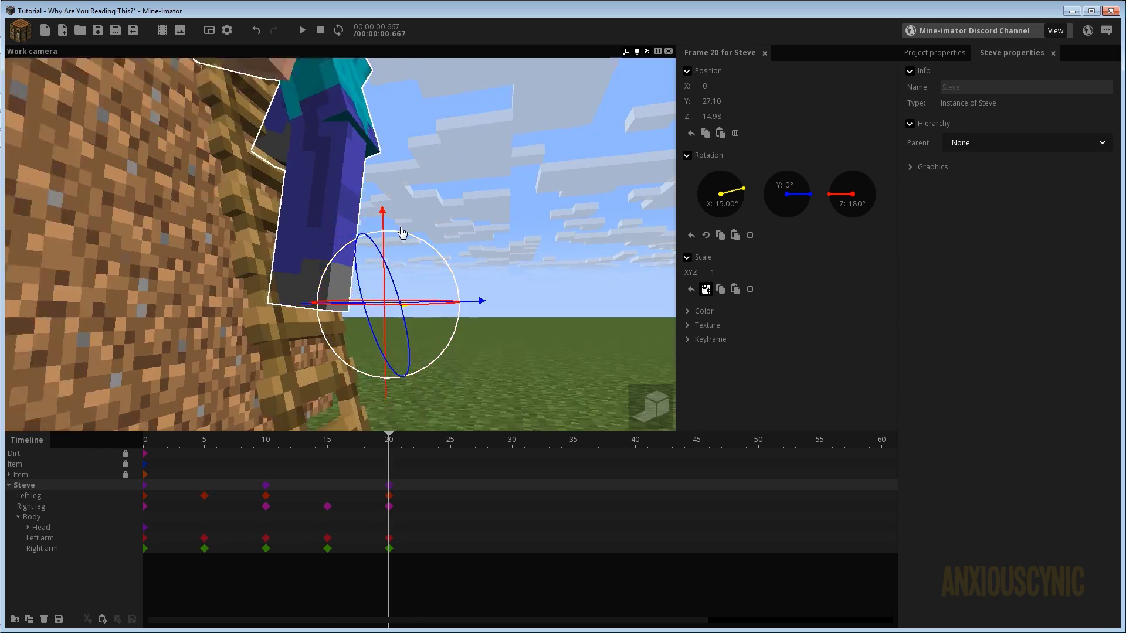
drag(382, 251, 384, 265)
key(ctrl+s)
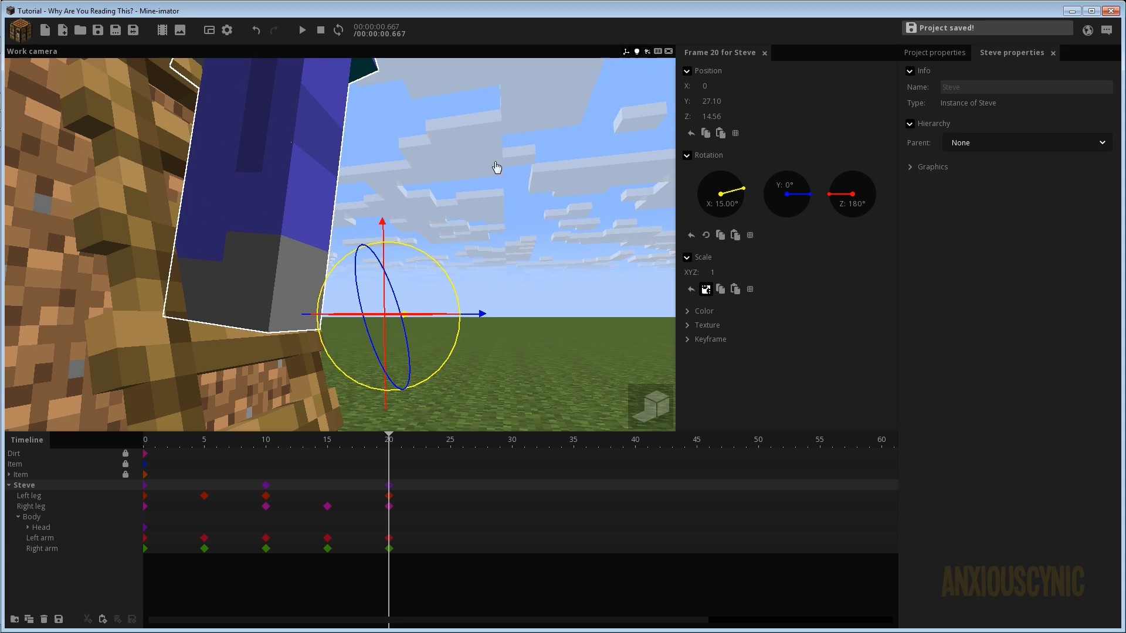
- Play the climb from the first frame several times and examine the overall motion up to frame 20
drag(455, 173, 458, 189)
scroll(457, 179, down, 5)
drag(355, 444, 156, 443)
key(space)
key(space)
key(space)
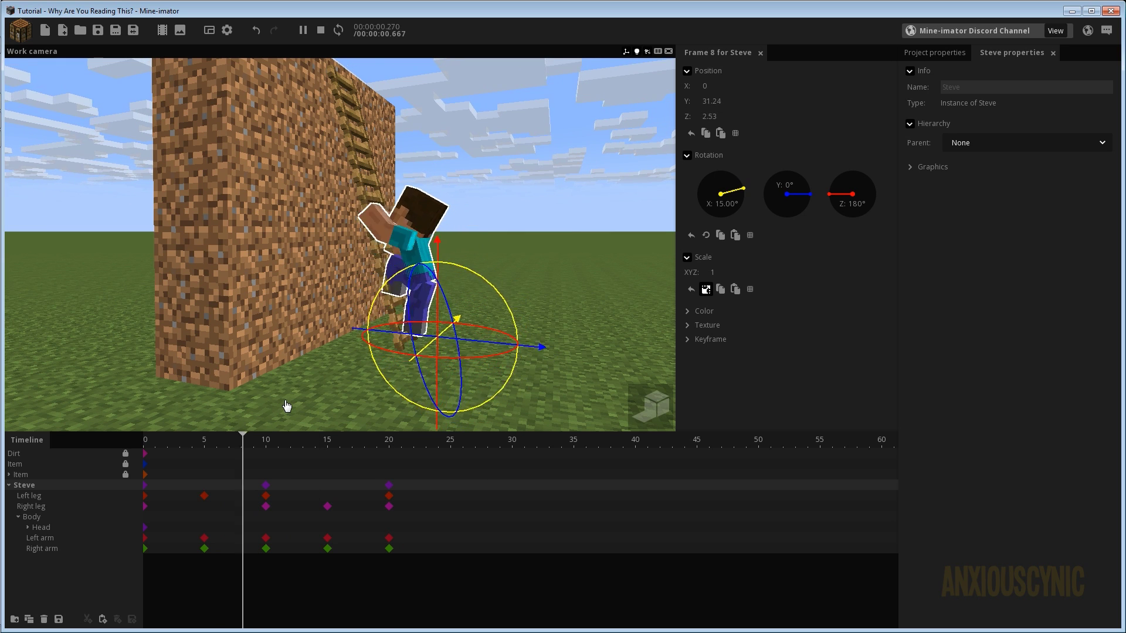
key(space)
key(space)
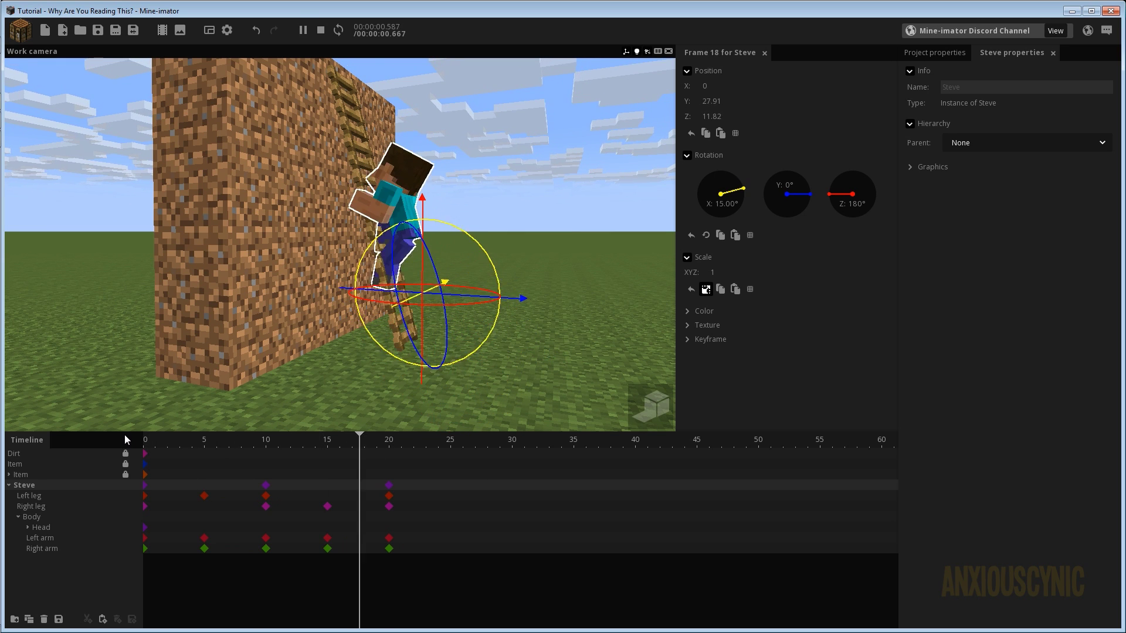
key(space)
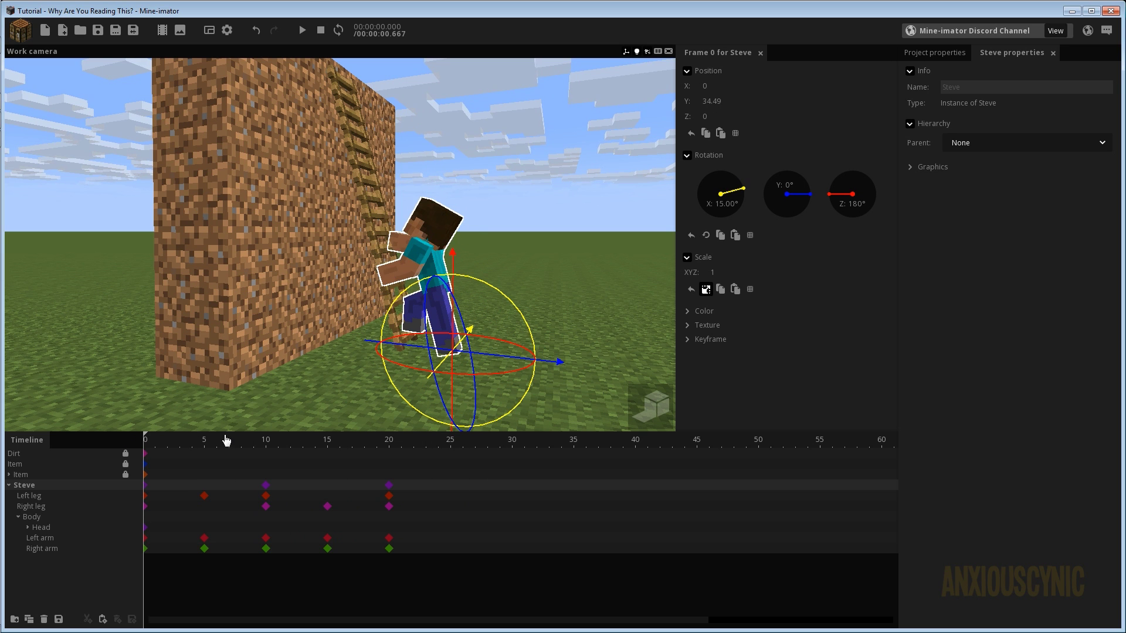
- Inspect Steve's pose at frame 15 up close and add a keyframe for the whole Steve model there
drag(228, 443, 329, 478)
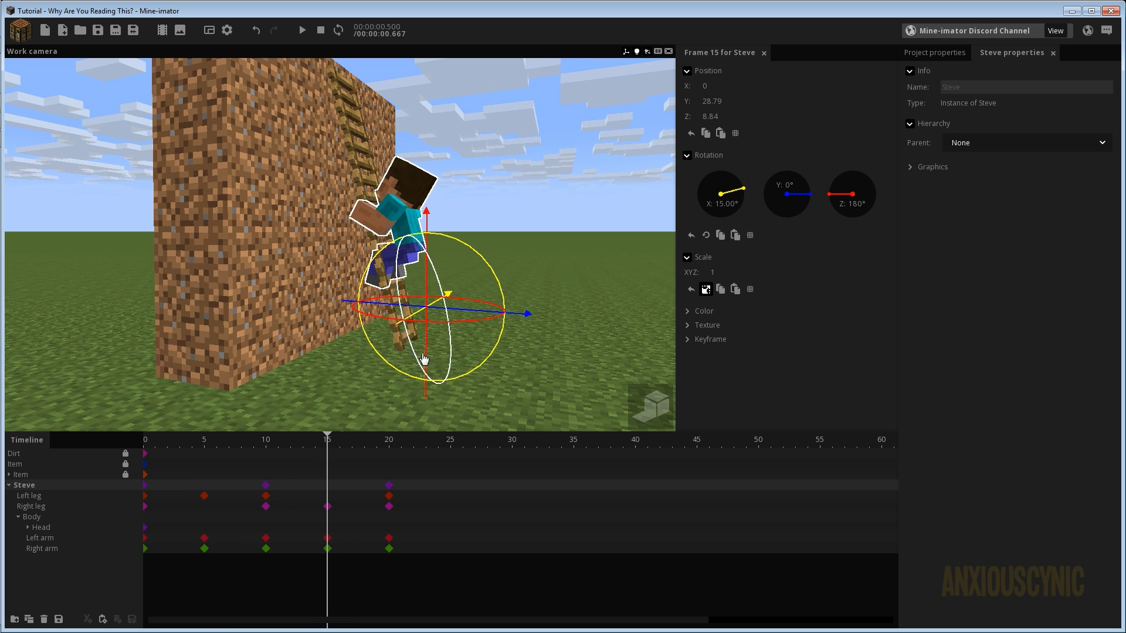
drag(503, 221, 511, 256)
scroll(483, 231, up, 3)
drag(425, 171, 419, 174)
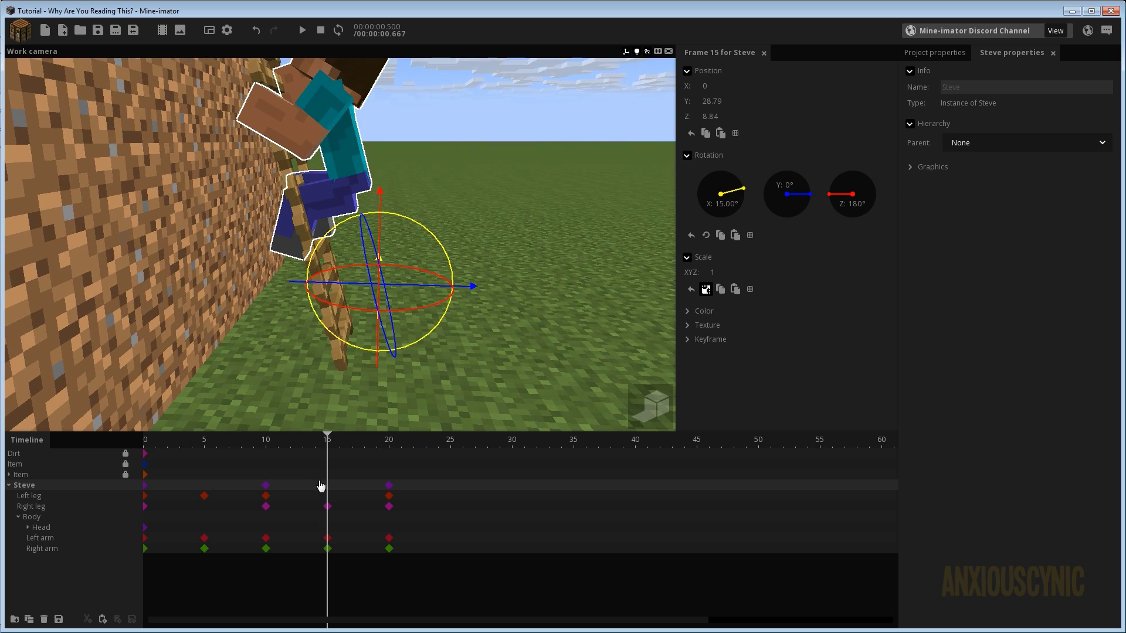
drag(218, 450, 326, 496)
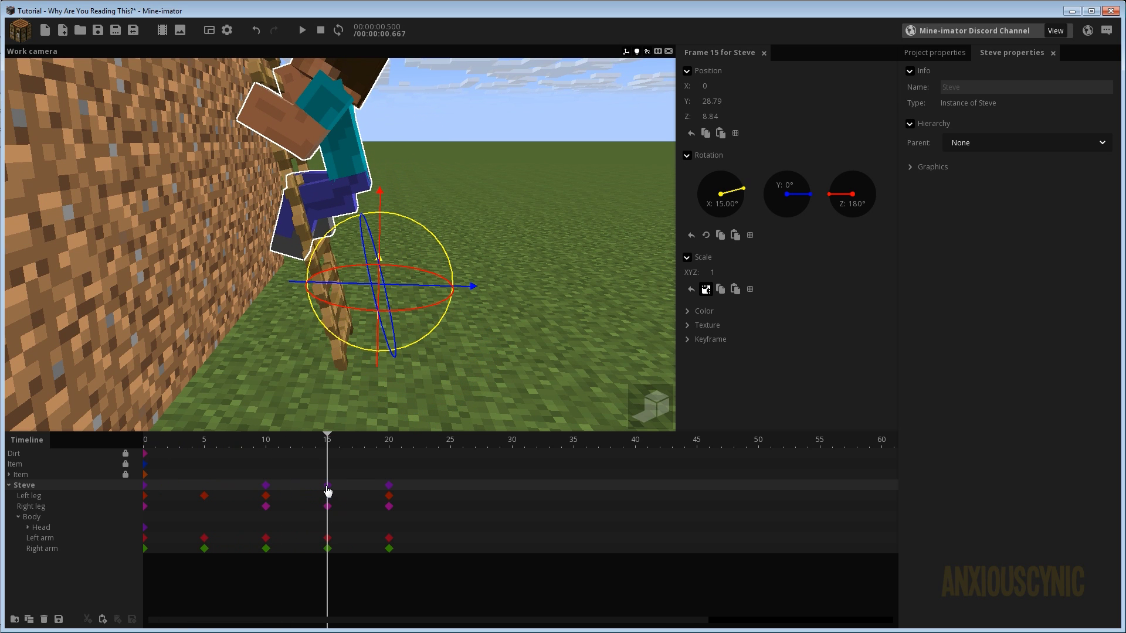
- Move Steve away from the ladder to Y 33.24 at frame 15, and undo a trial tilt of his X rotation
drag(454, 200, 419, 193)
mouse_move(311, 449)
mouse_down()
mouse_move(263, 445)
mouse_move(327, 439)
mouse_up()
drag(342, 297, 379, 299)
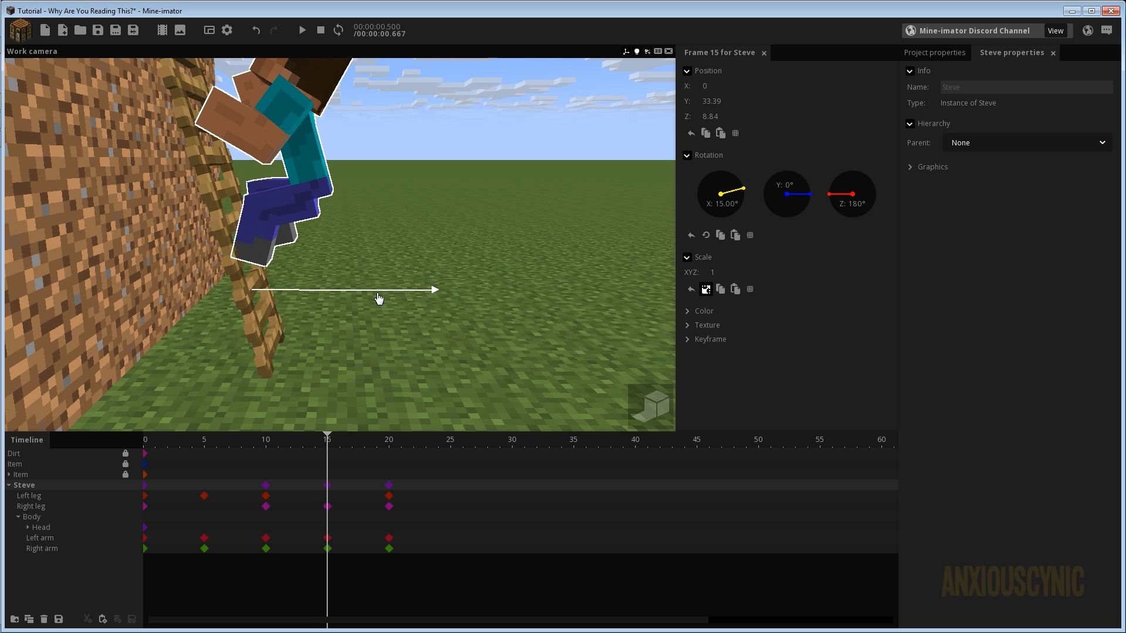
drag(483, 261, 459, 302)
scroll(475, 241, down, 3)
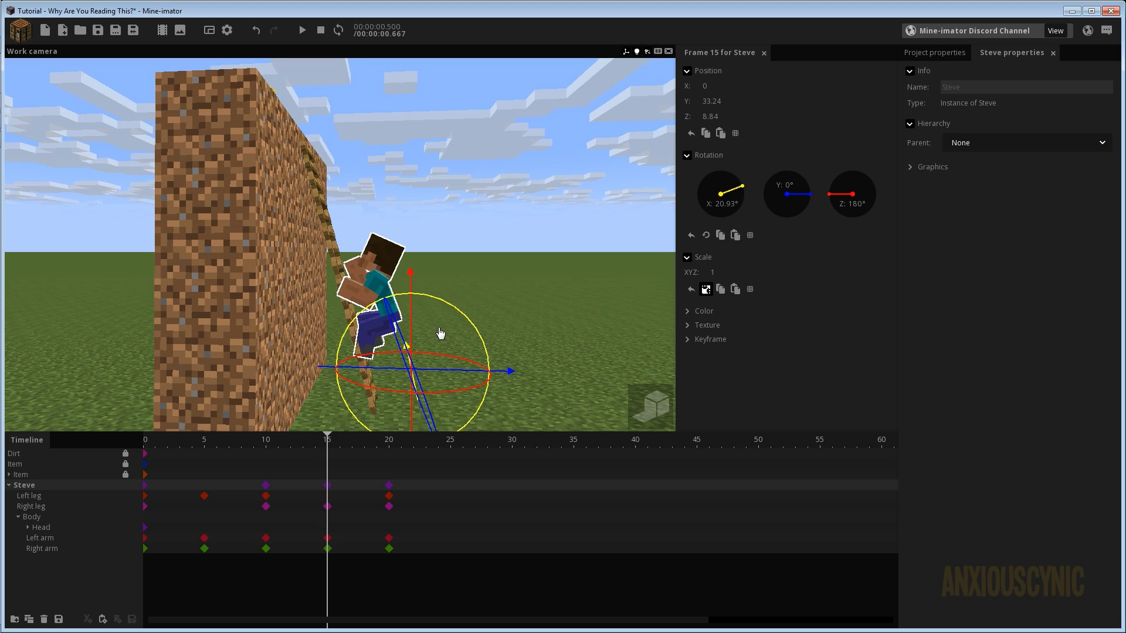
drag(440, 334, 392, 324)
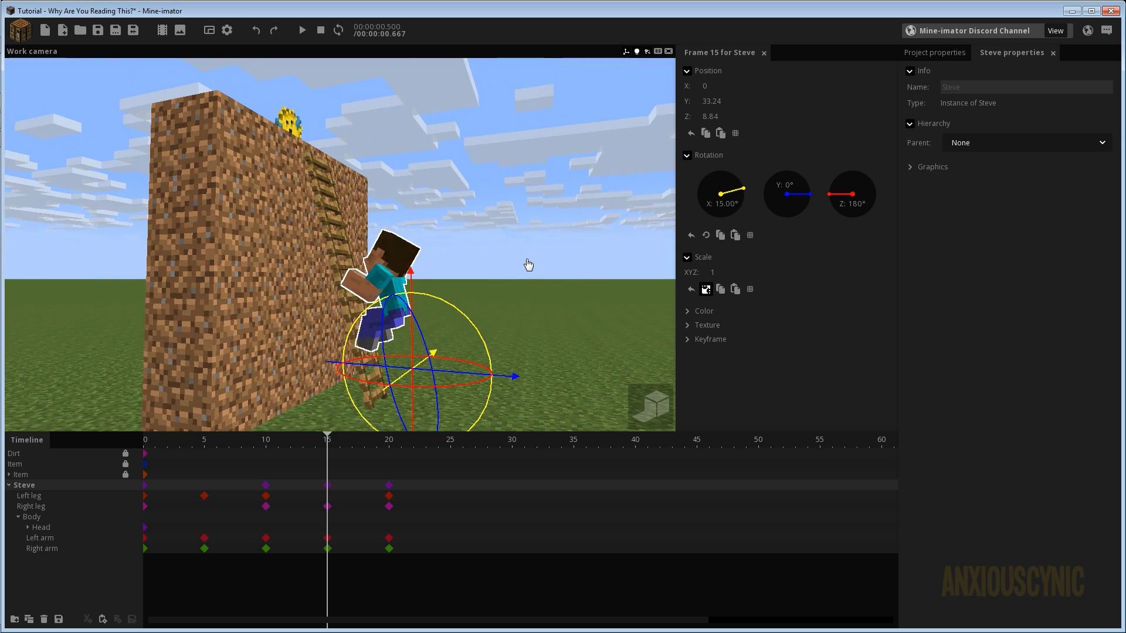
- Save the project and raise Steve to Z 9.68 at frame 15
drag(443, 284, 530, 302)
scroll(444, 286, up, 4)
key(ctrl+s)
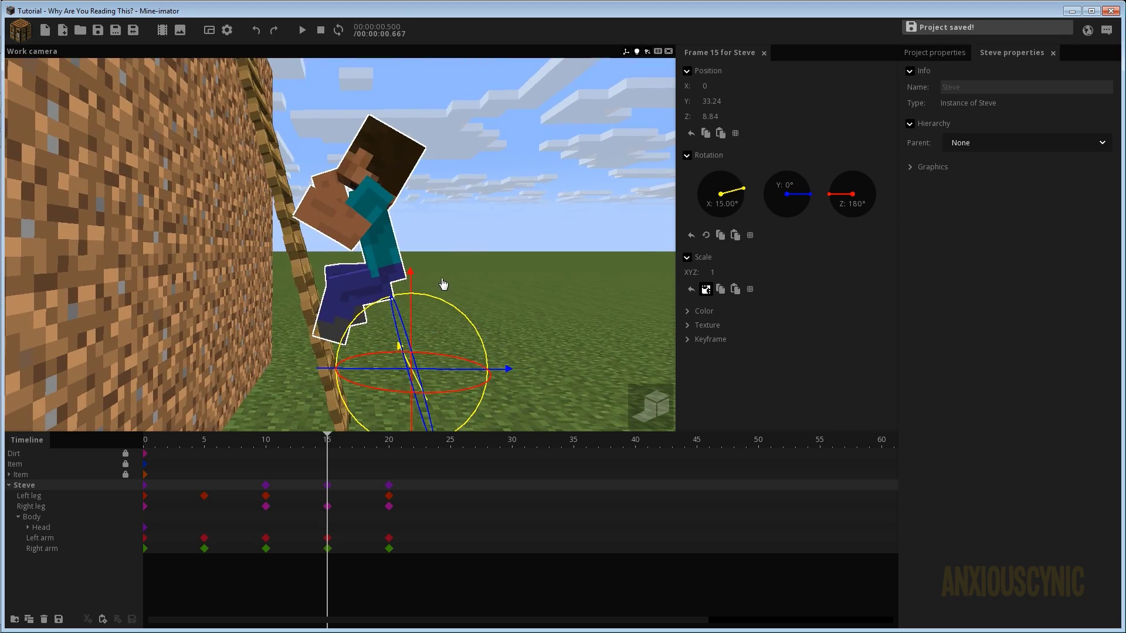
drag(429, 328, 407, 303)
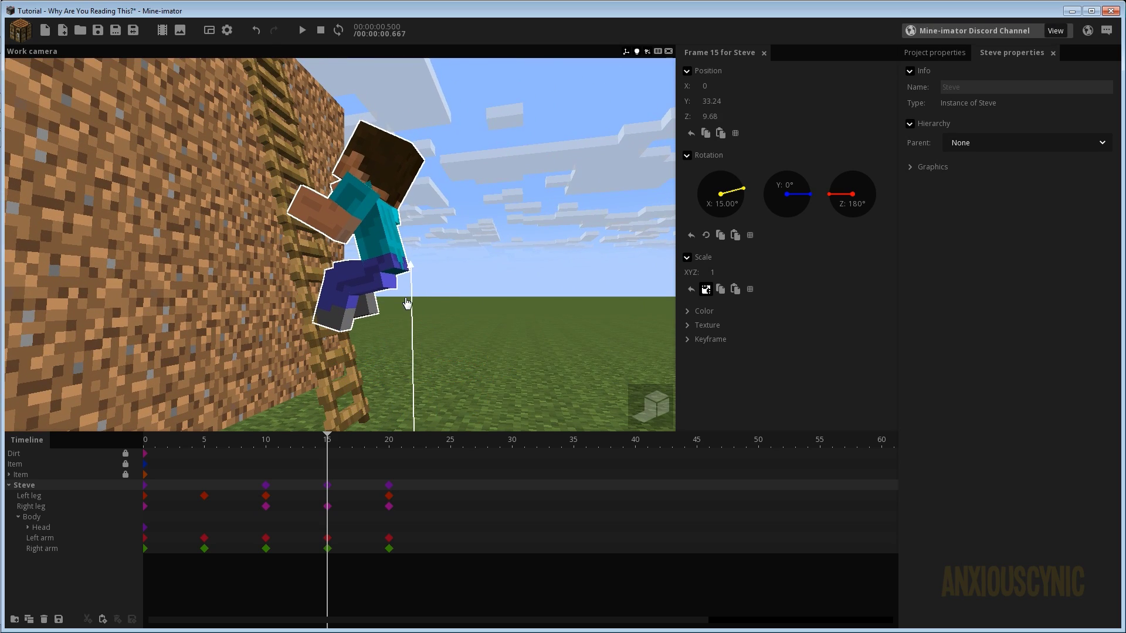
- Play the animation again and check how Steve moves through frame 15
click(255, 443)
key(space)
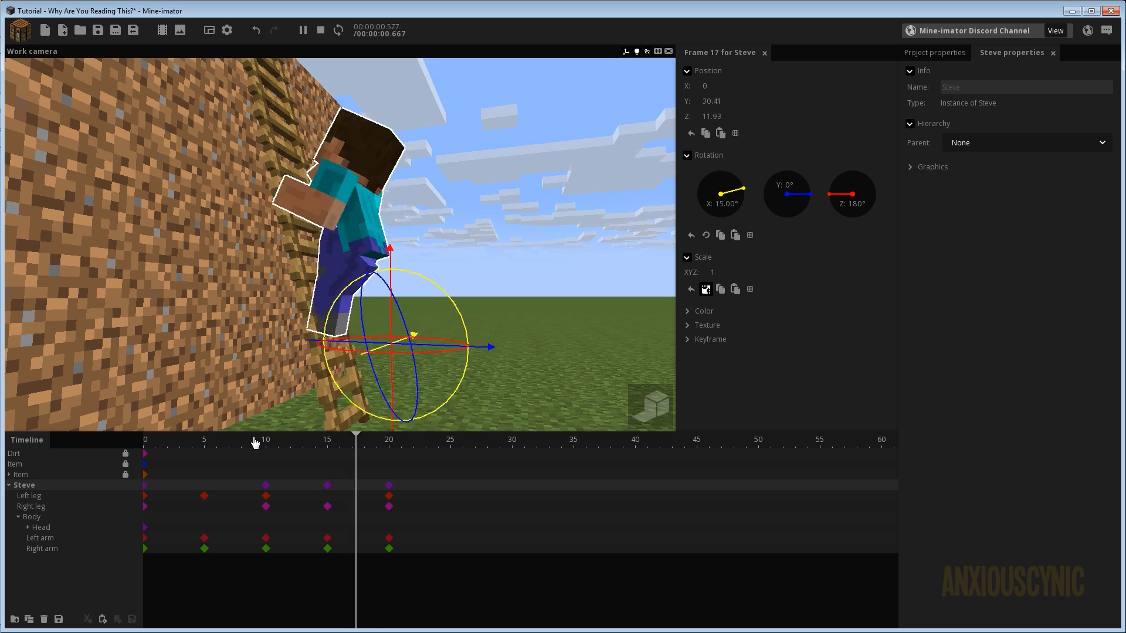
key(space)
mouse_move(433, 238)
mouse_down()
mouse_move(403, 257)
mouse_move(435, 233)
mouse_up()
key(space)
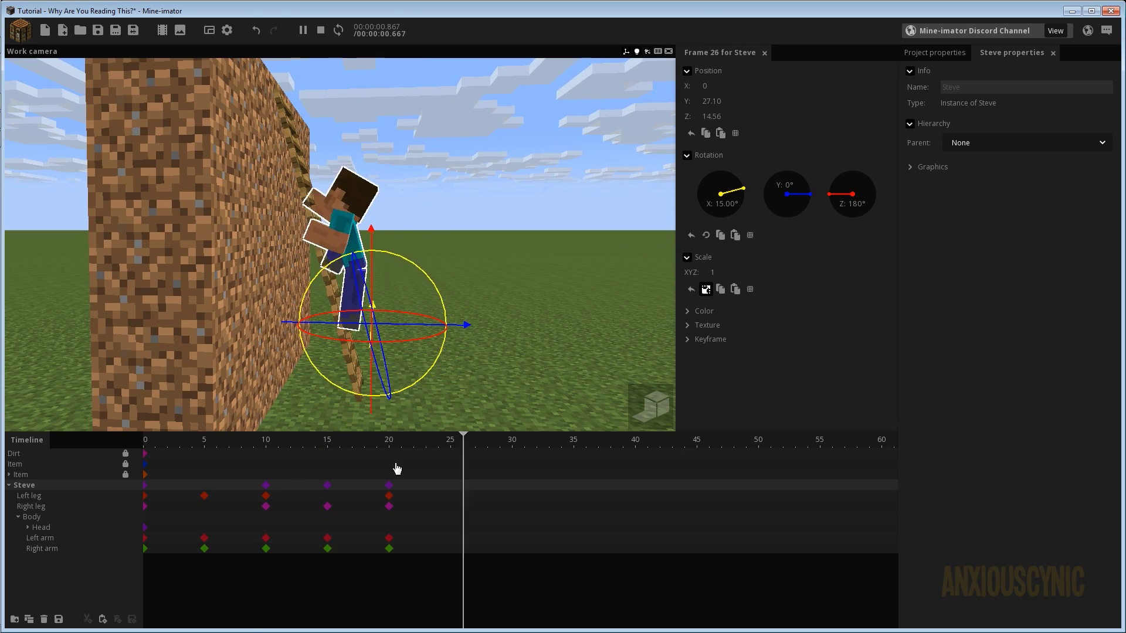
key(space)
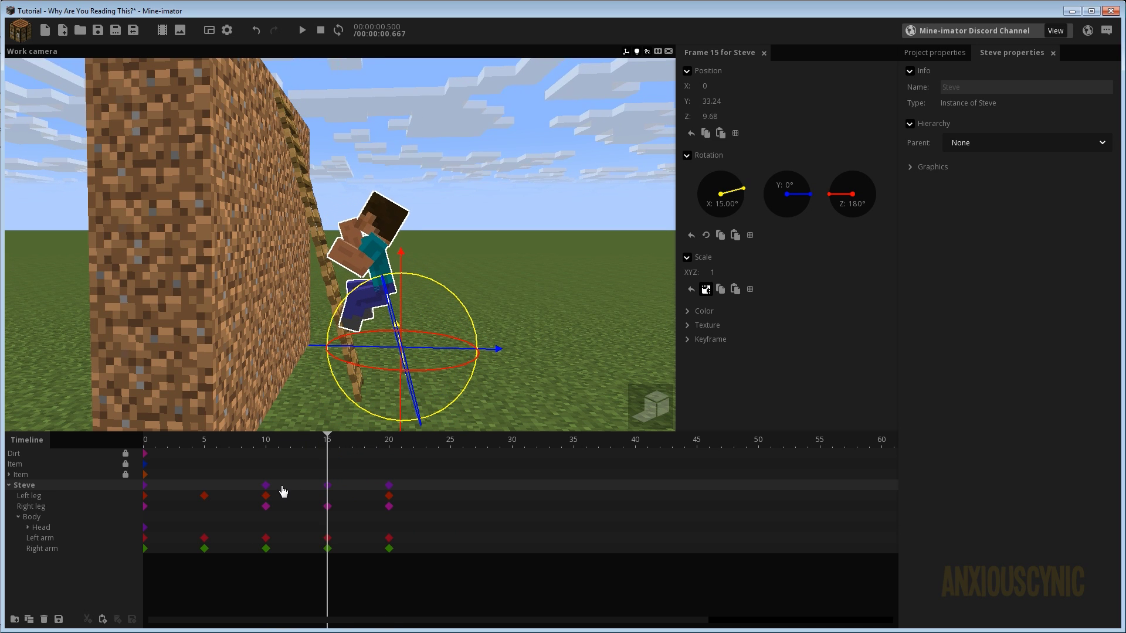
- Move Steve closer to the ladder at frame 15, to Y 32.39, and save the project
click(328, 486)
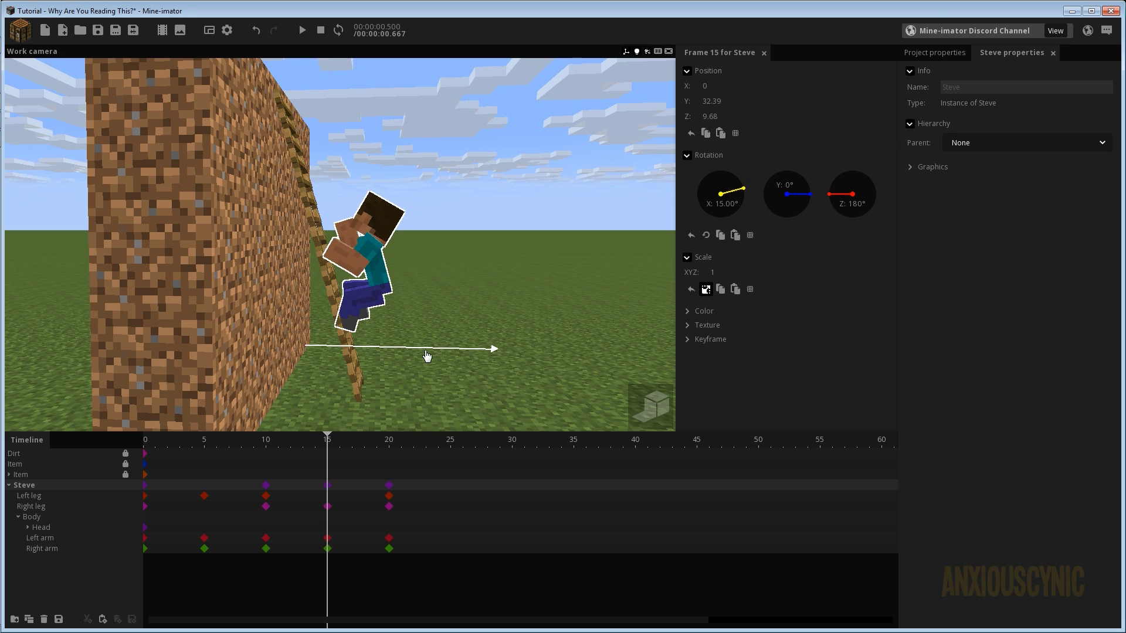
drag(289, 447, 327, 425)
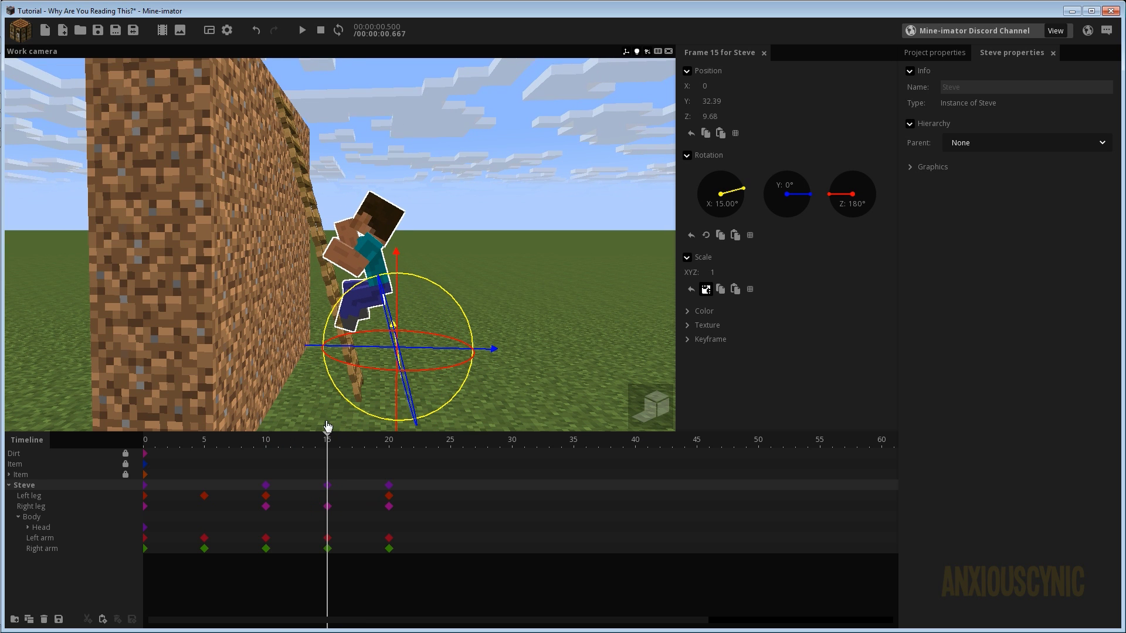
key(ctrl+s)
scroll(328, 458, down, 2)
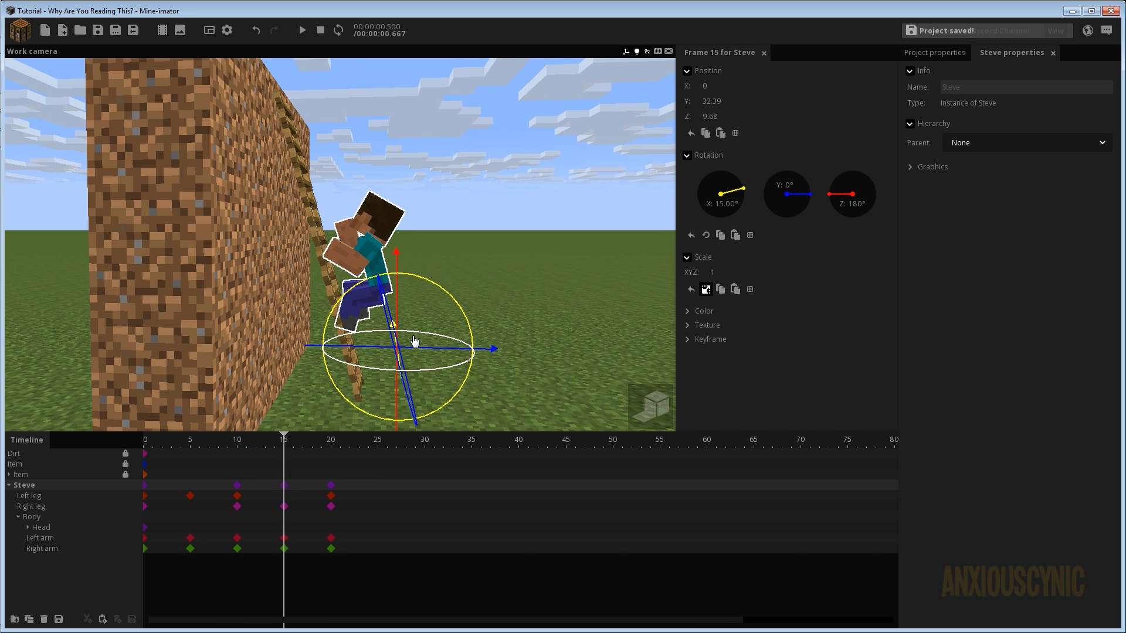
- Raise Steve slightly to Z 9.89 at frame 15, checking his feet against the rungs up close
drag(491, 286, 400, 302)
scroll(425, 298, up, 3)
drag(491, 281, 432, 287)
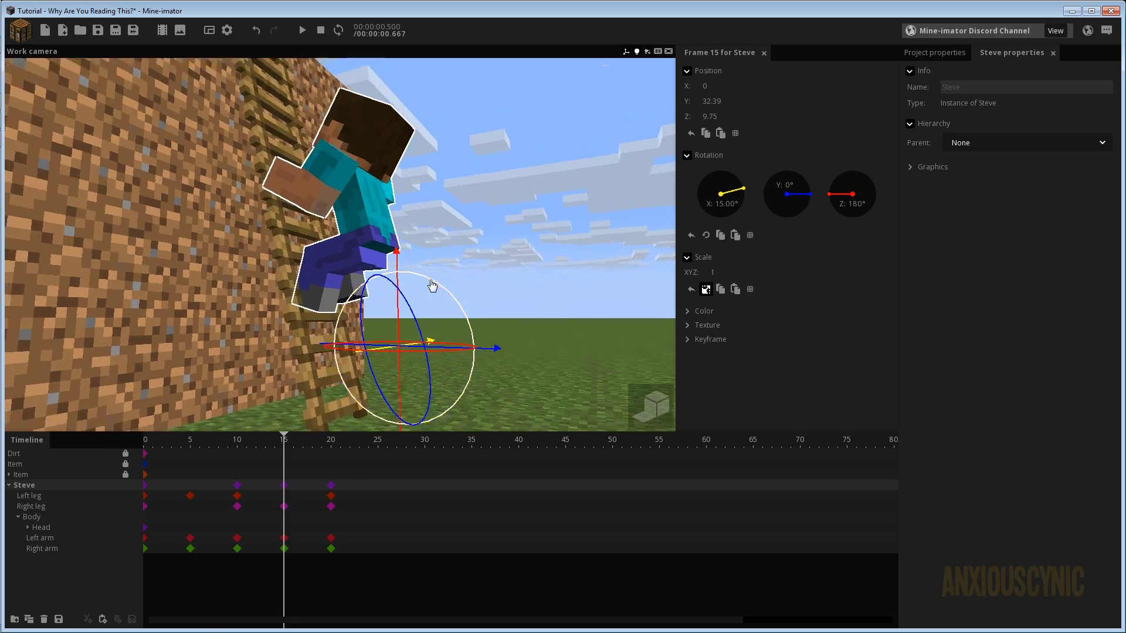
scroll(422, 286, up, 5)
drag(281, 259, 276, 282)
middle_drag(275, 281, 313, 294)
drag(398, 316, 399, 314)
mouse_move(432, 198)
mouse_down()
mouse_move(499, 226)
mouse_move(334, 202)
mouse_move(419, 193)
mouse_up()
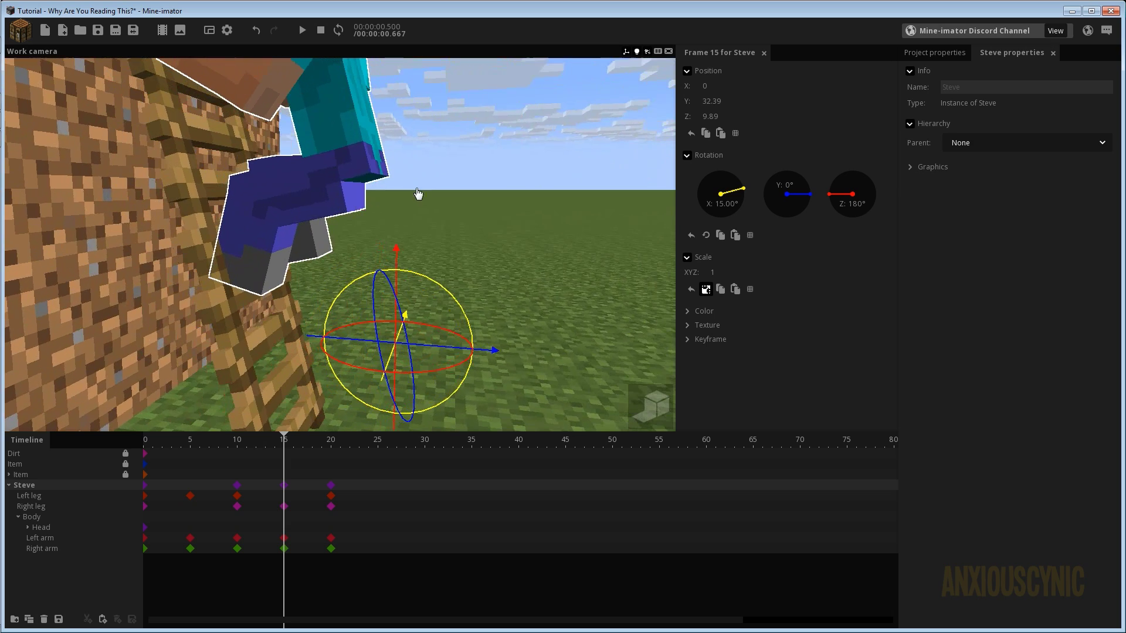
- Play the climb and scrub between frames 10 and 20 to check the motion around frame 15
key(space)
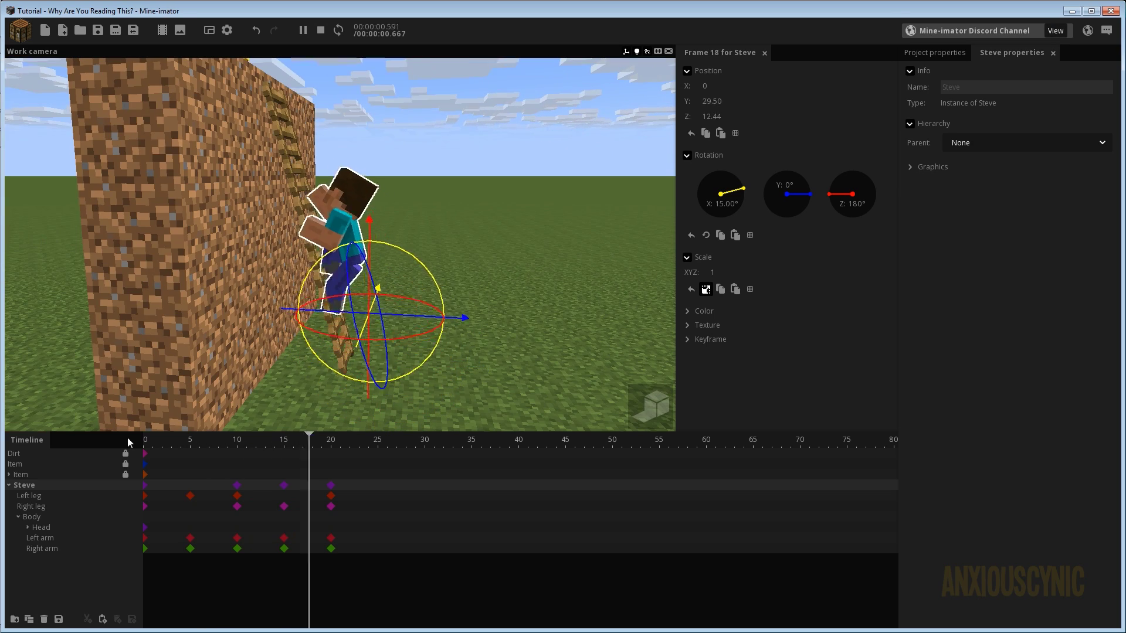
click(228, 449)
drag(228, 449, 338, 457)
click(281, 453)
drag(246, 449, 288, 447)
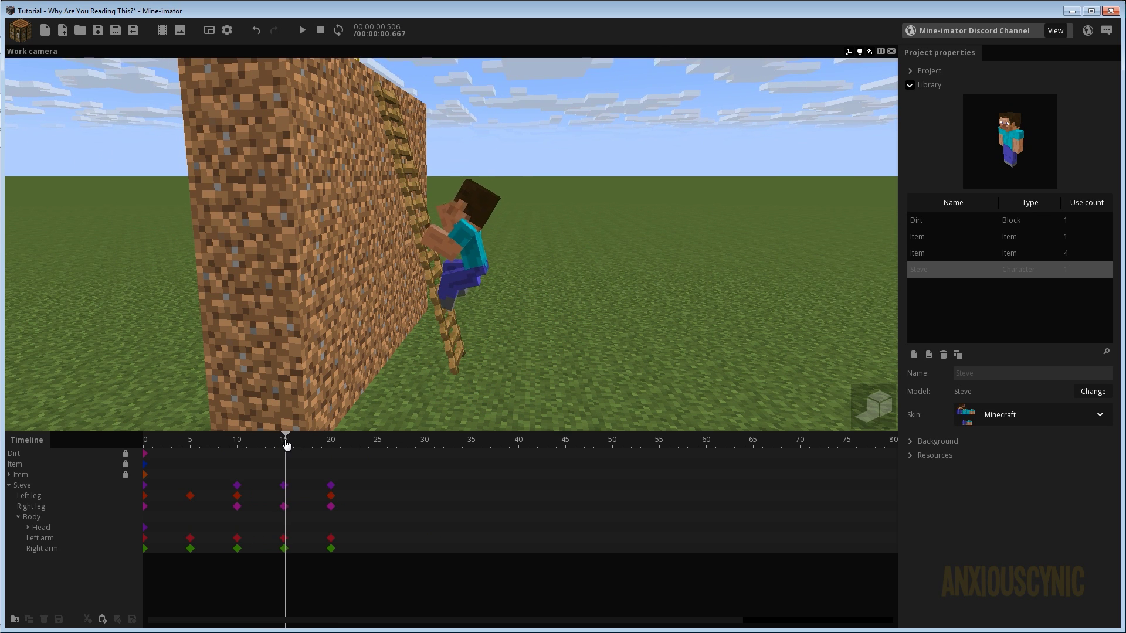
- Check the right arm's frame 15 keyframe against the ladder up close and save the project
click(284, 549)
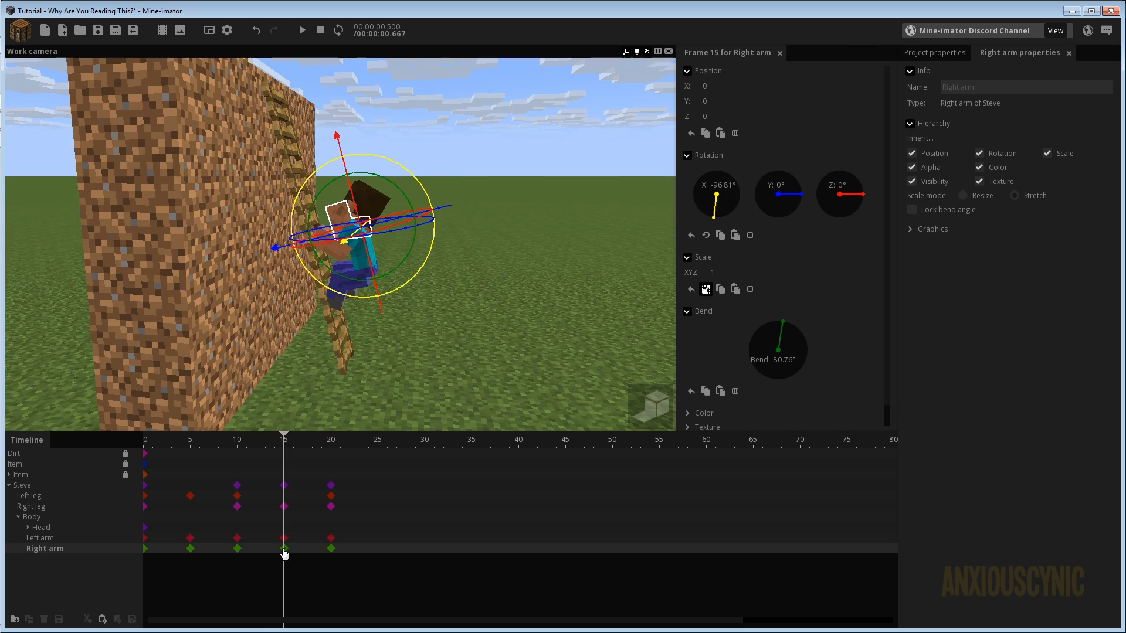
drag(454, 345, 399, 369)
drag(476, 328, 438, 329)
scroll(428, 329, up, 3)
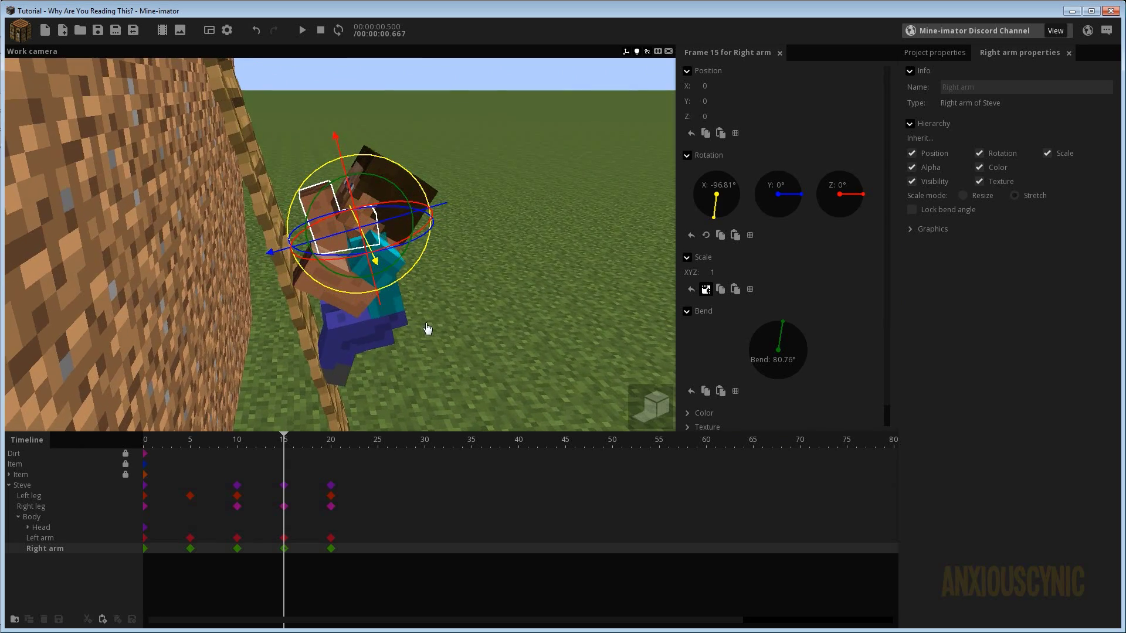
key(ctrl+s)
- Compare the poses of Steve's right and left arms at frames 10, 15 and 20 against the ladder
click(225, 447)
mouse_move(225, 448)
mouse_down()
mouse_move(170, 449)
mouse_move(244, 450)
mouse_move(289, 469)
mouse_move(239, 449)
mouse_up()
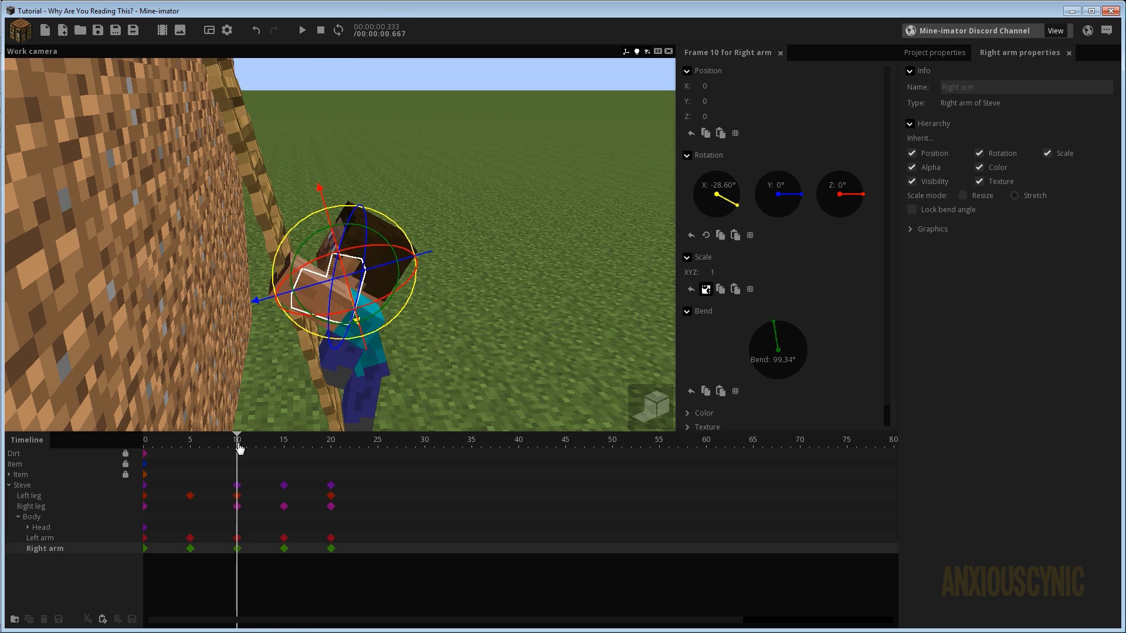
drag(444, 334, 464, 310)
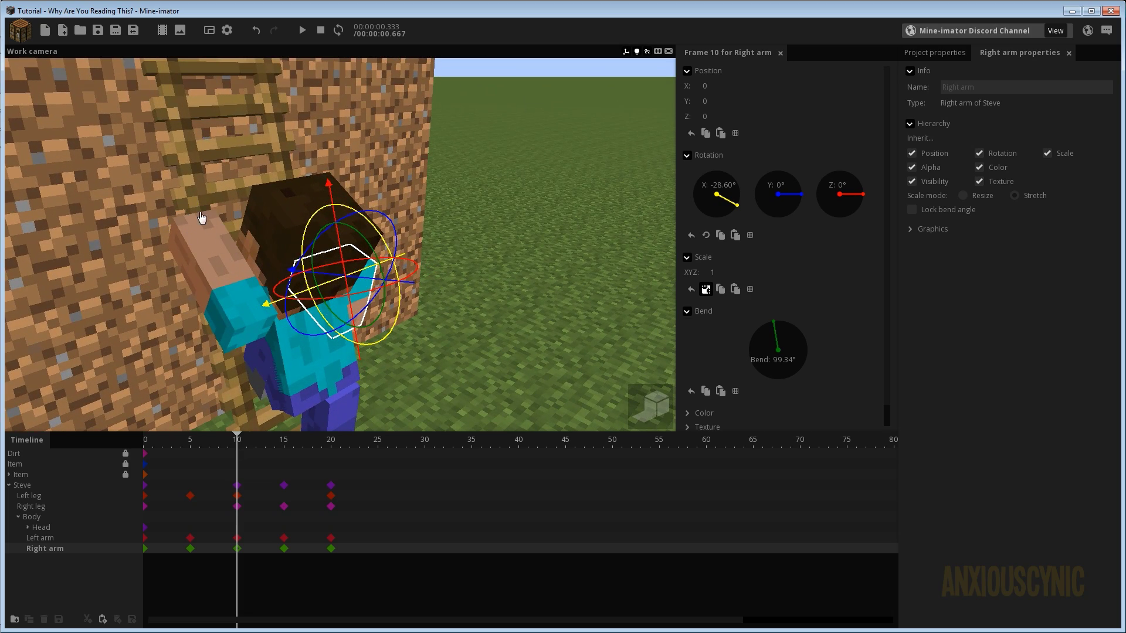
drag(278, 450, 336, 450)
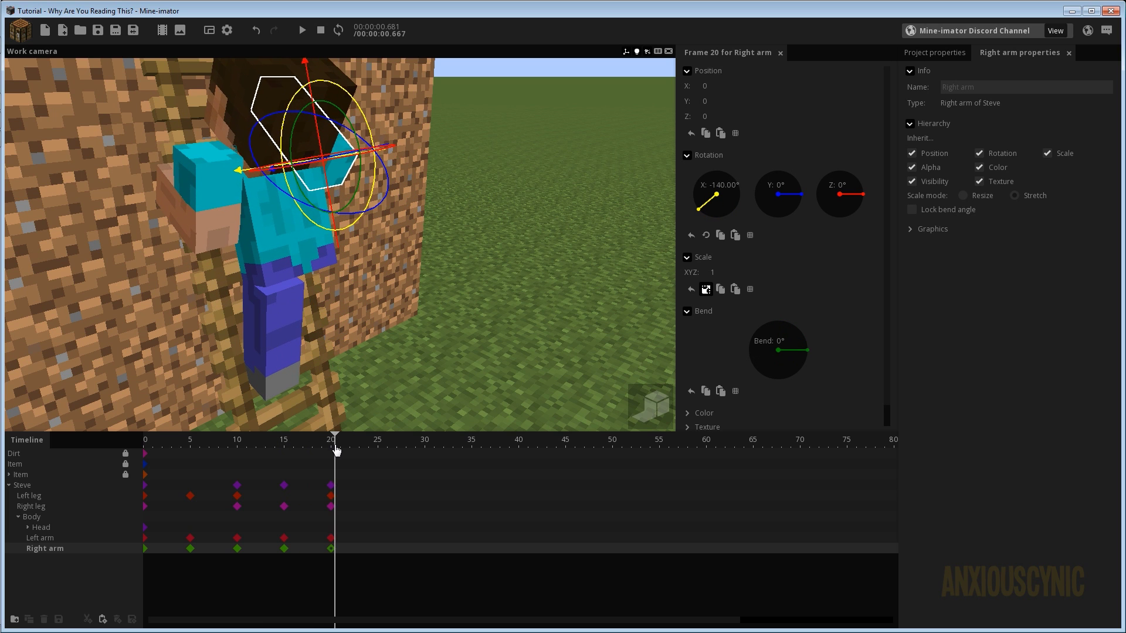
middle_drag(183, 281, 229, 222)
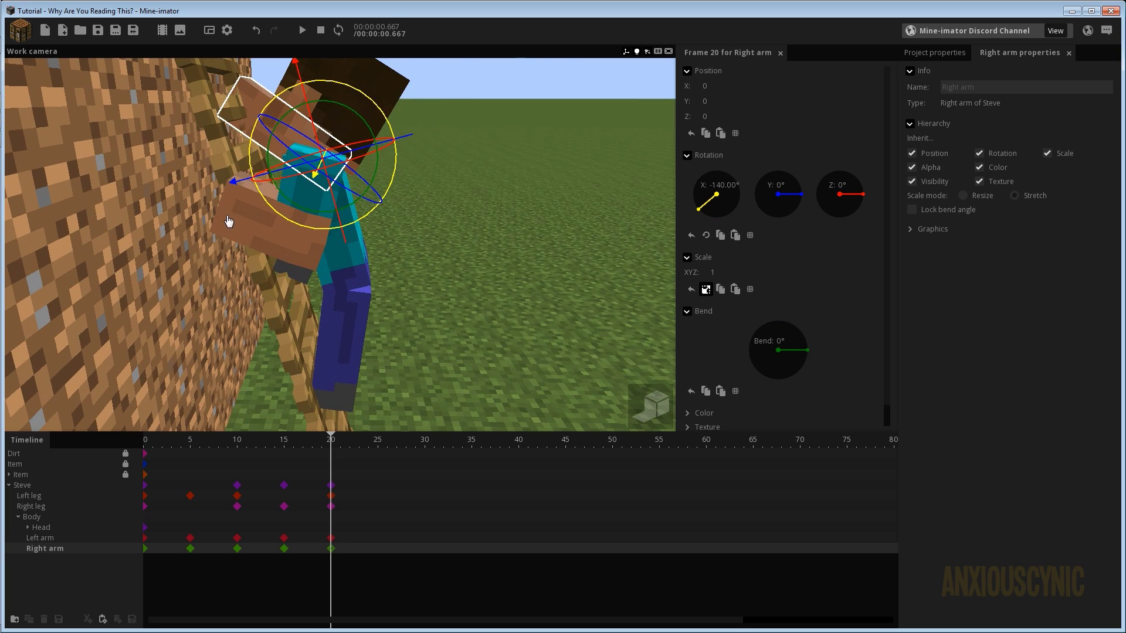
click(252, 229)
mouse_move(354, 125)
mouse_down()
mouse_move(309, 124)
mouse_move(300, 150)
mouse_move(353, 125)
mouse_up()
drag(411, 288, 434, 277)
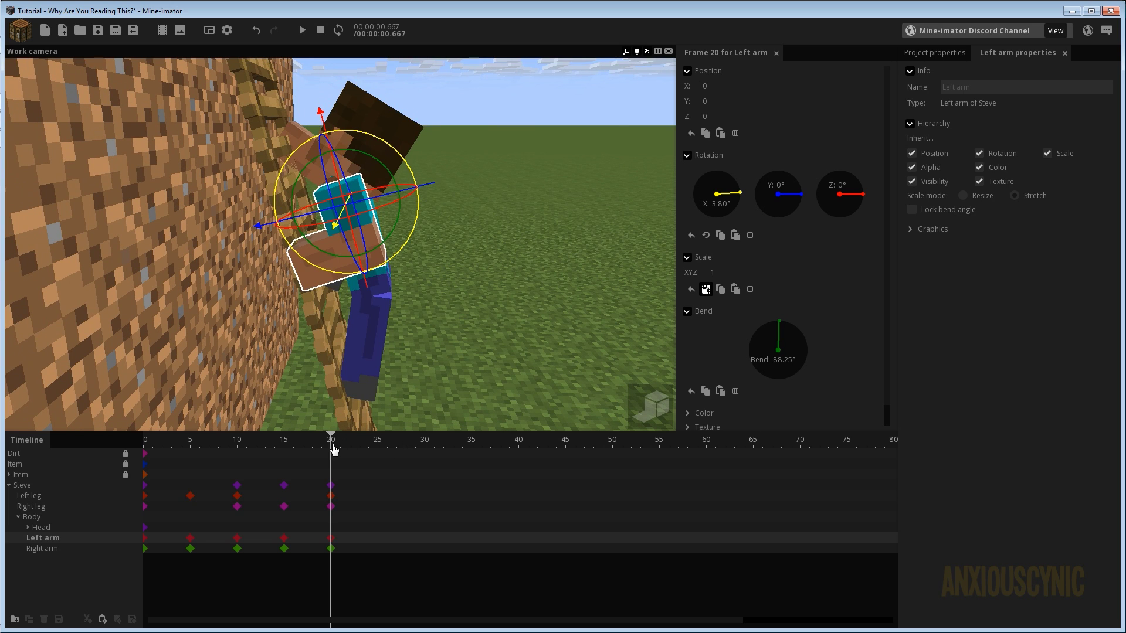
drag(332, 447, 284, 431)
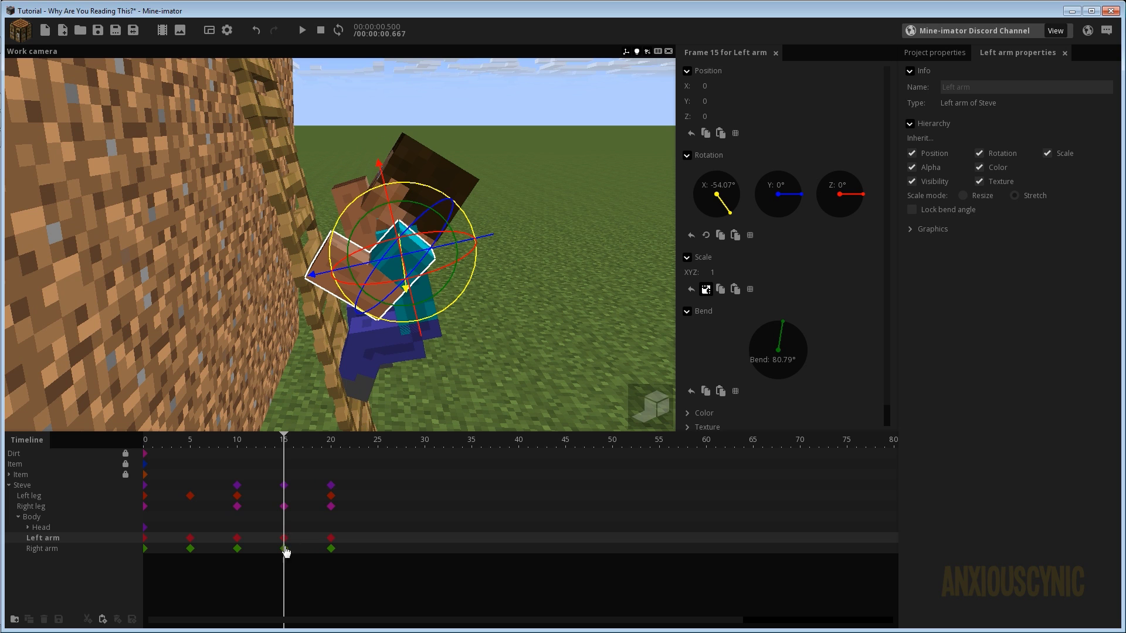
click(262, 548)
click(237, 538)
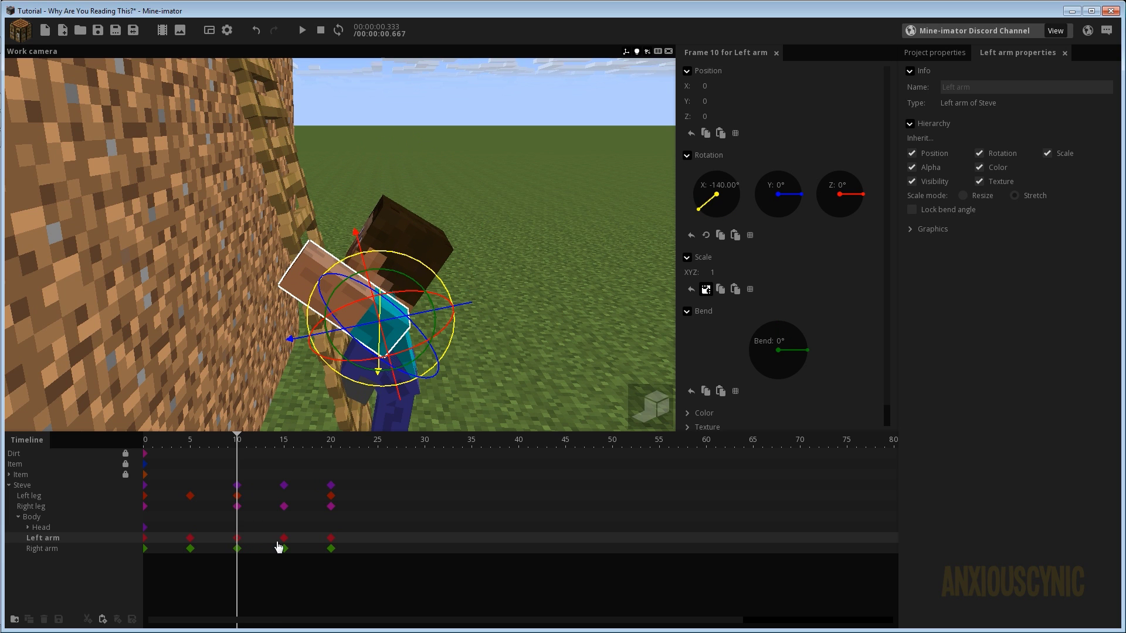
click(284, 539)
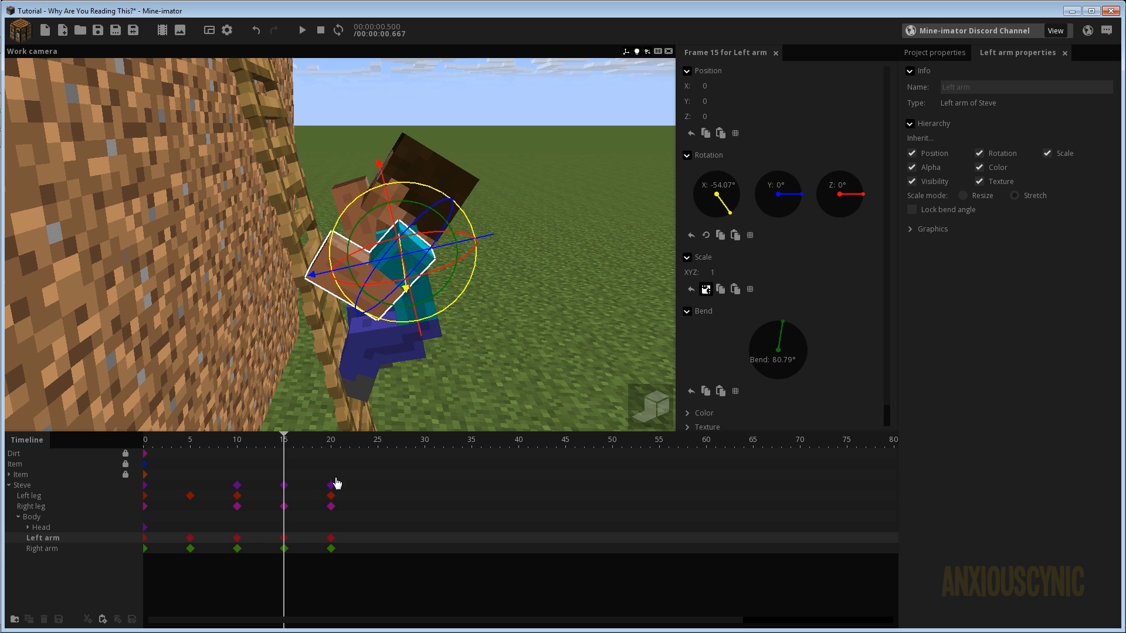
drag(305, 447, 239, 457)
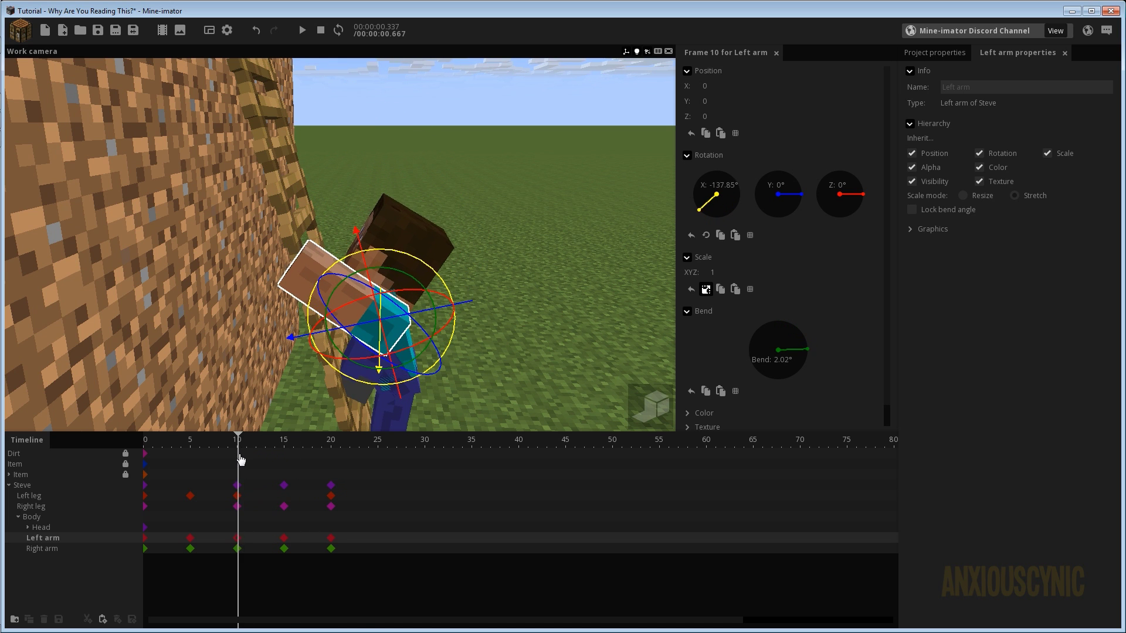
click(284, 538)
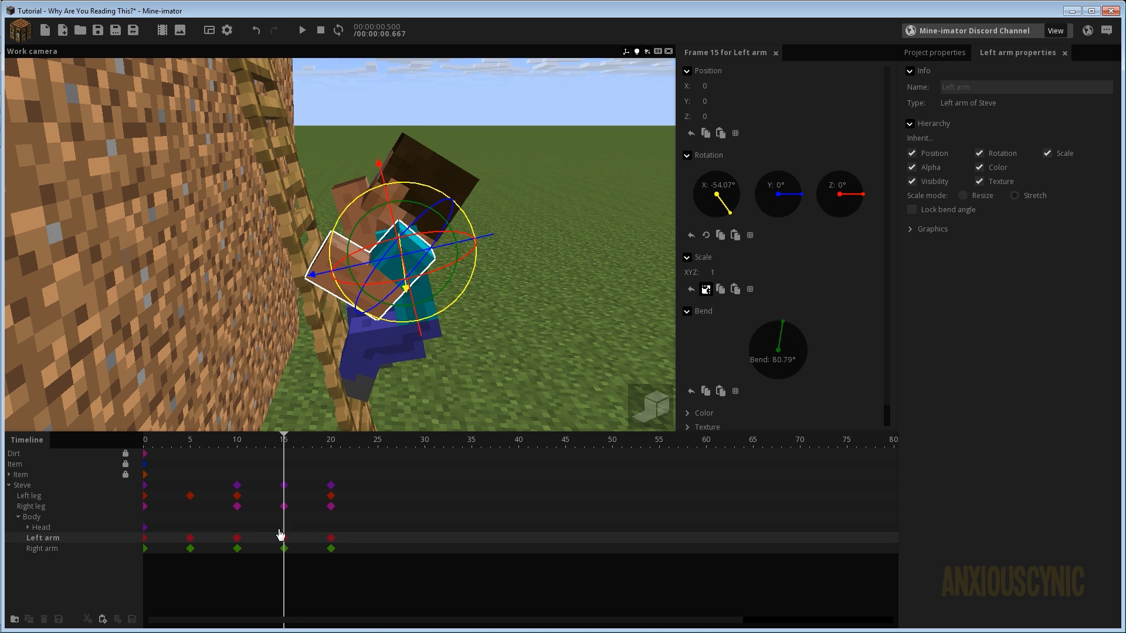
- Adjust the left arm at frame 15 to X rotation -76.01° and straighten its bend to 32.33°
drag(244, 451, 284, 450)
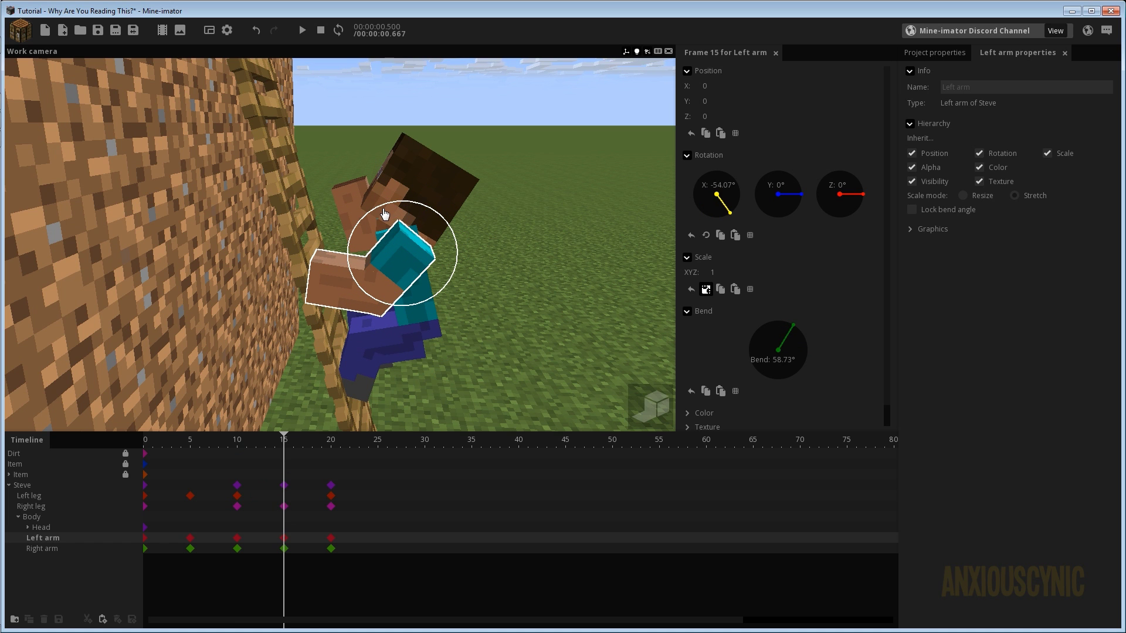
mouse_move(284, 441)
mouse_down()
mouse_move(231, 445)
mouse_move(282, 430)
mouse_up()
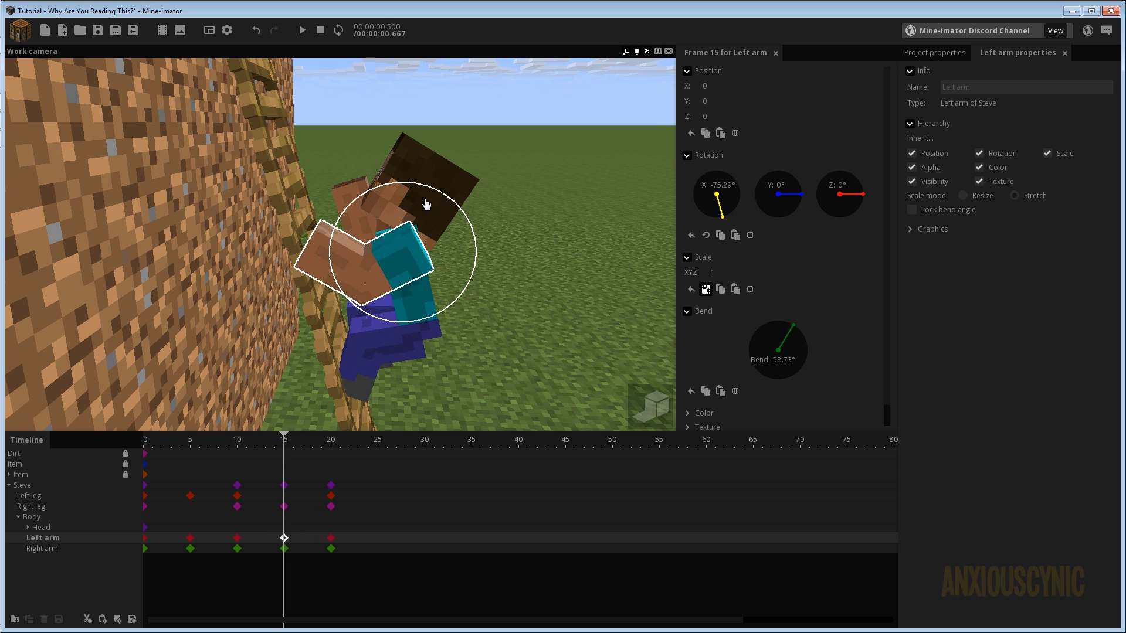
drag(423, 203, 427, 199)
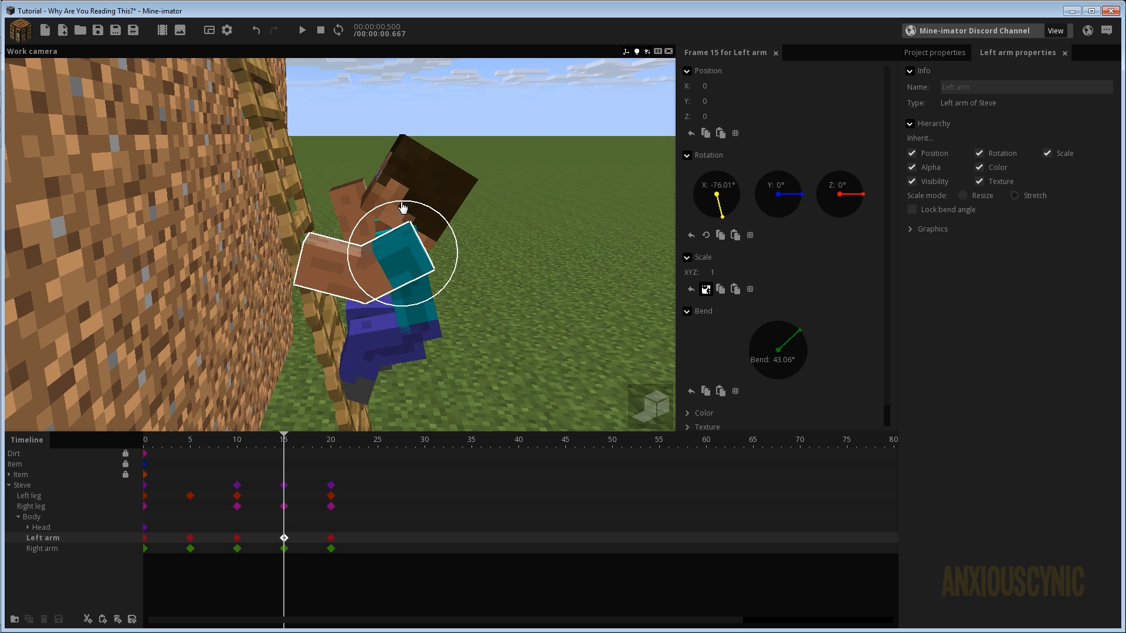
- Check the left arm through frame 20, play the climb from frame 9 and save the project
drag(282, 448, 332, 434)
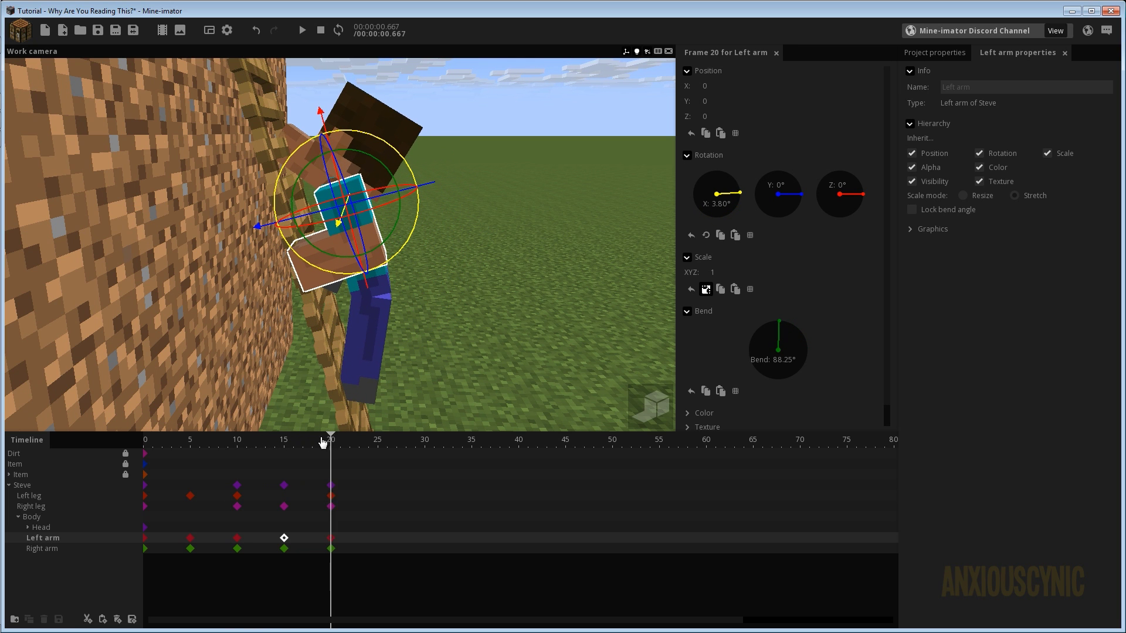
click(227, 450)
key(space)
key(space)
key(ctrl+s)
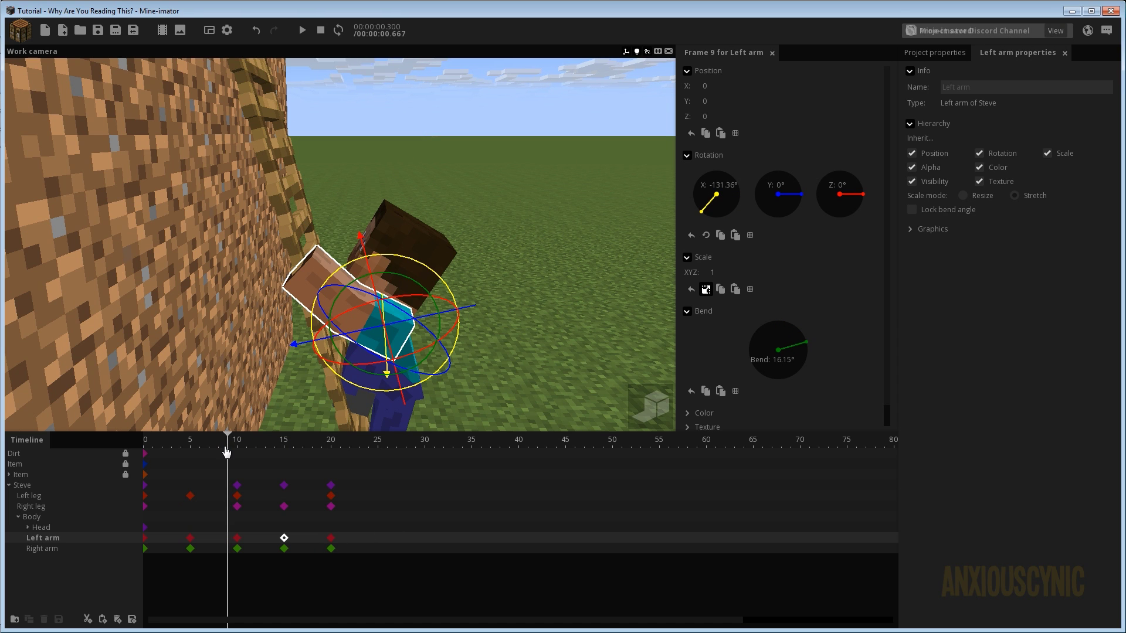
- Straighten the right arm at frame 15 to a bend of 57.75°, viewing it from the other side of the ladder
drag(238, 453, 284, 456)
click(285, 549)
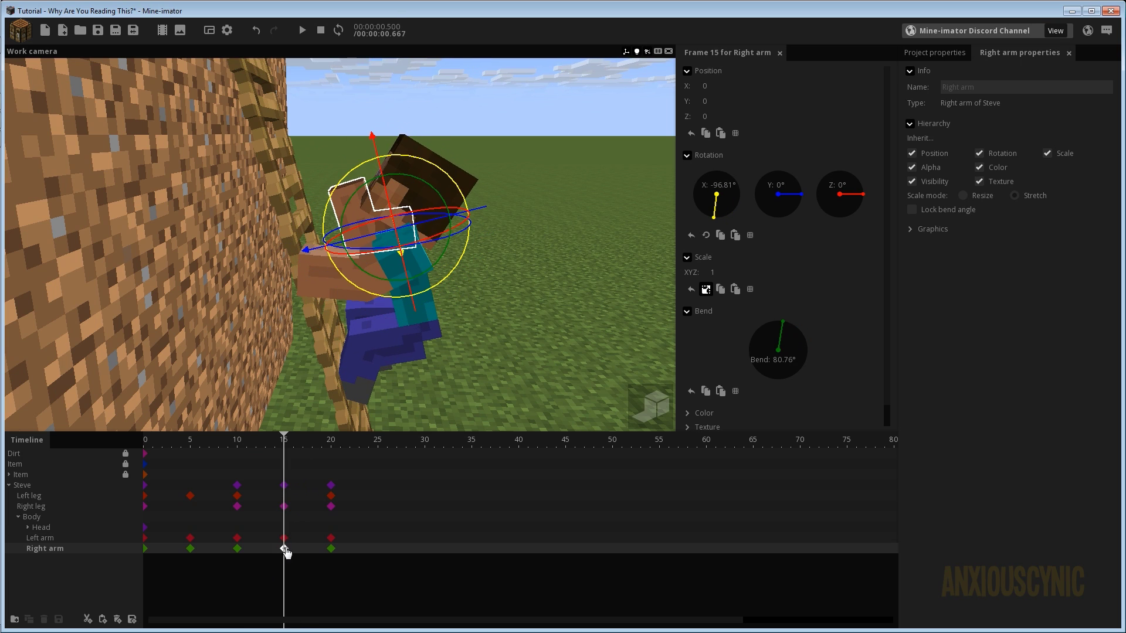
middle_drag(532, 168, 556, 244)
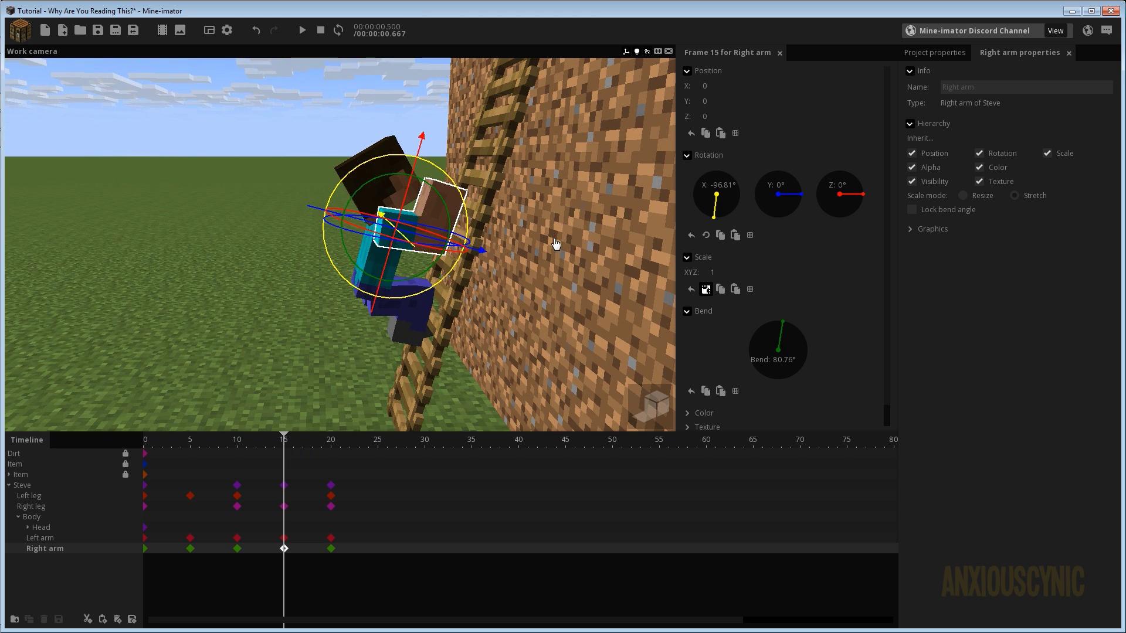
mouse_move(268, 455)
mouse_down()
mouse_move(231, 451)
mouse_move(344, 458)
mouse_move(284, 460)
mouse_up()
mouse_move(495, 322)
mouse_down()
mouse_move(477, 322)
mouse_move(498, 320)
mouse_up()
right_drag(499, 319, 410, 229)
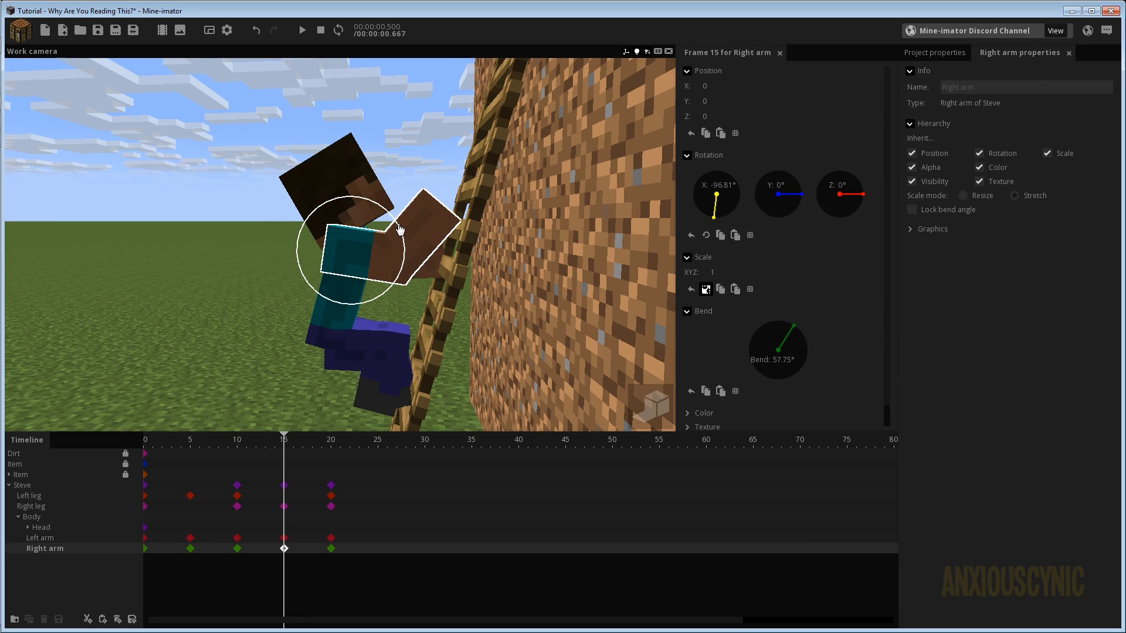
- Play the climb and examine Steve's arms and legs from both sides of the ladder through frame 20
drag(279, 477, 216, 448)
key(space)
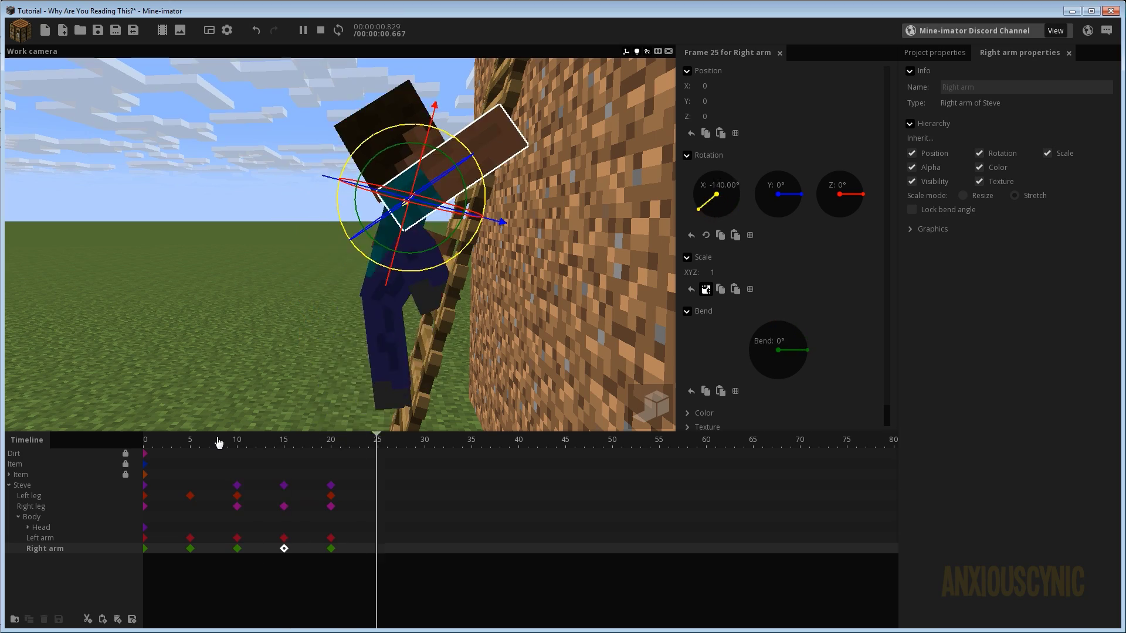
key(space)
right_drag(233, 249, 369, 204)
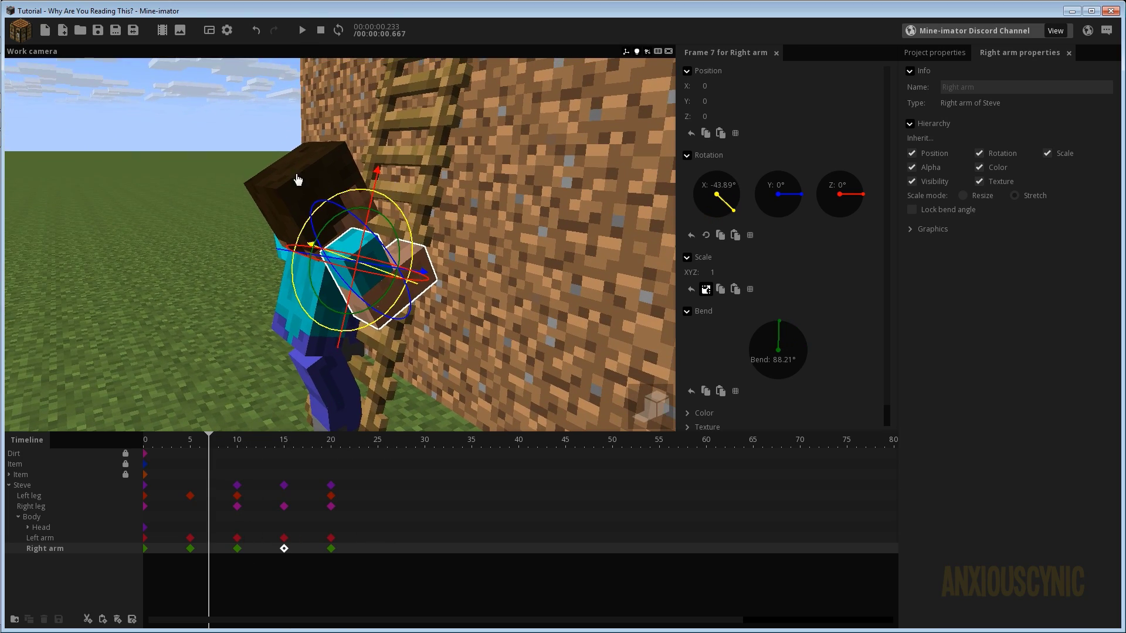
drag(298, 178, 240, 280)
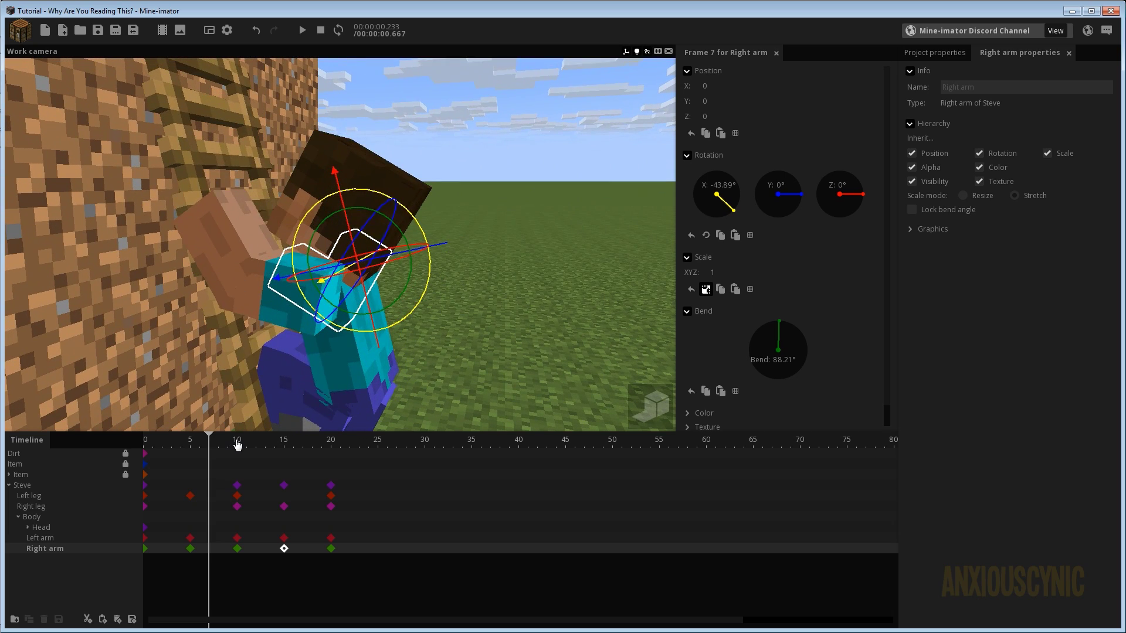
drag(237, 445, 335, 459)
key(s)
right_drag(427, 333, 426, 333)
drag(426, 333, 426, 333)
scroll(422, 334, up, 1)
- Copy the left leg's frame 20 keyframe onto the right leg at frame 30
drag(296, 452, 316, 496)
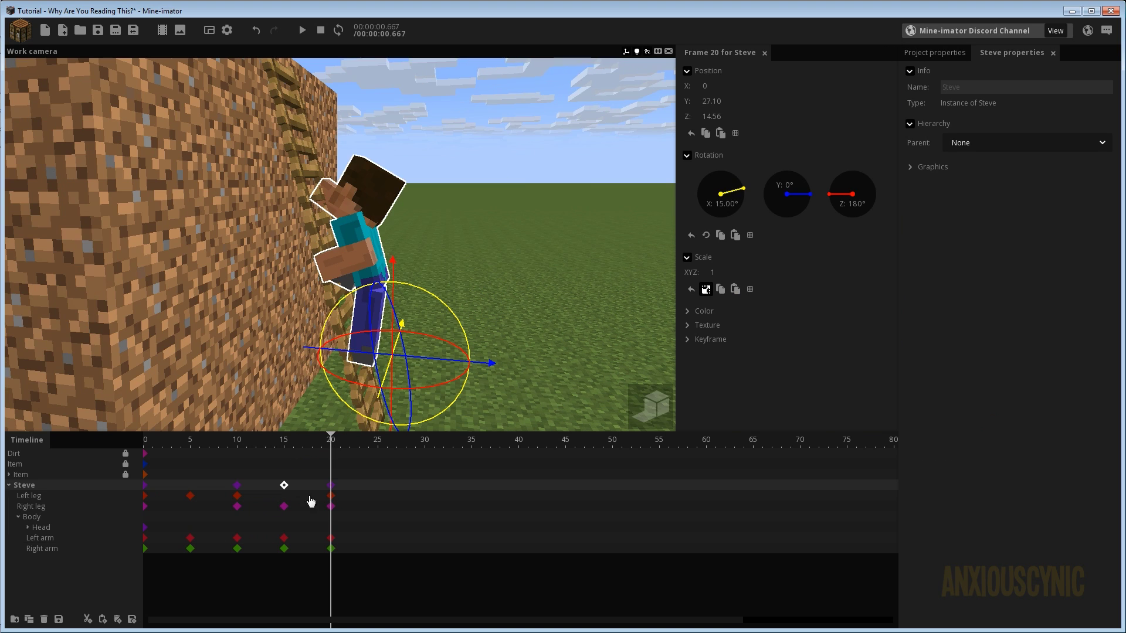
click(330, 497)
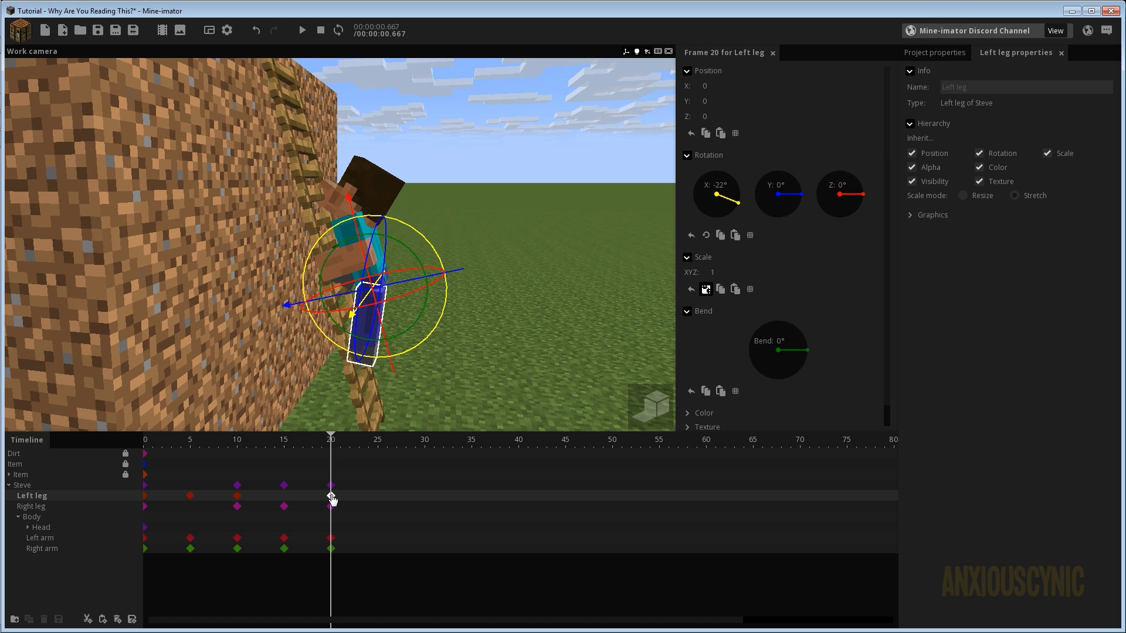
click(419, 509)
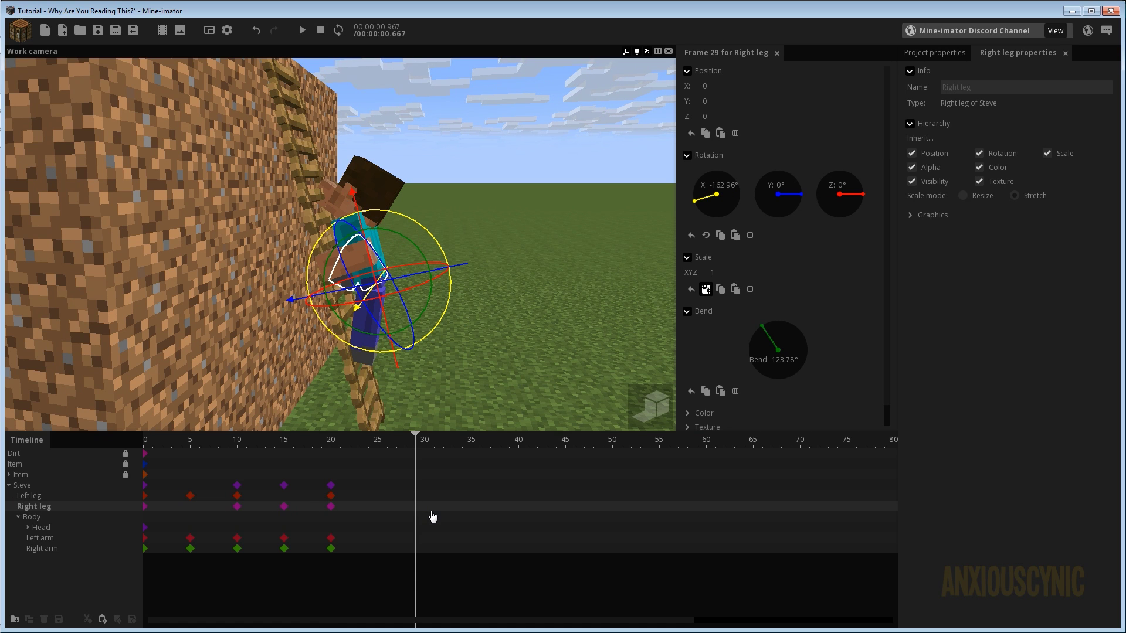
click(424, 507)
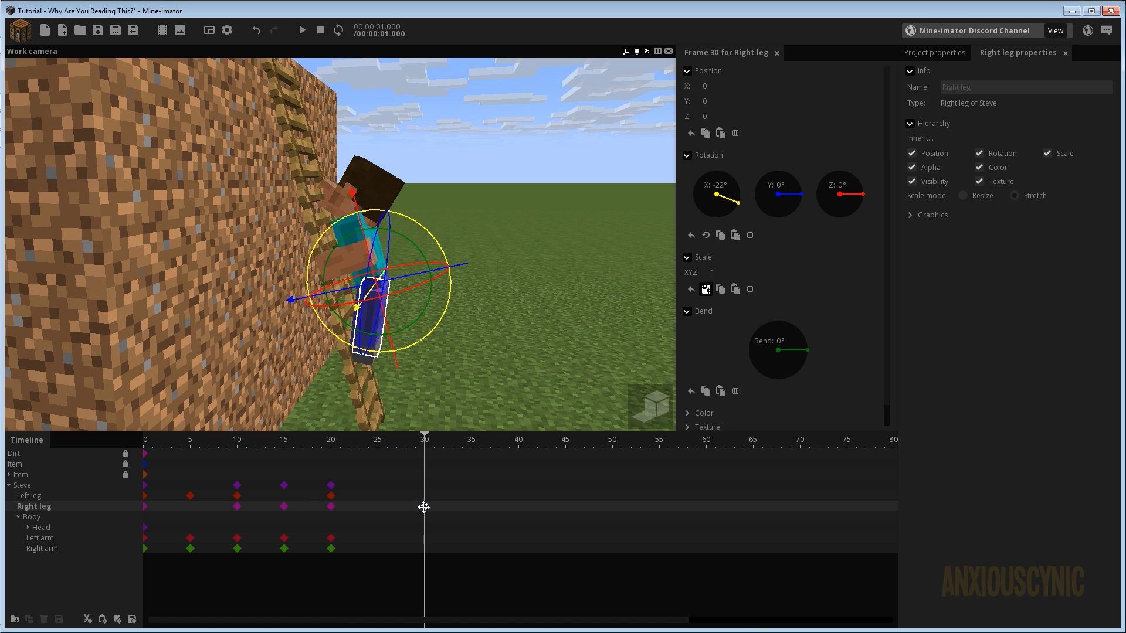
- Copy the right leg's keyframes from frames 15 and 20 onto the left leg at frames 25 and 30
drag(339, 513, 278, 516)
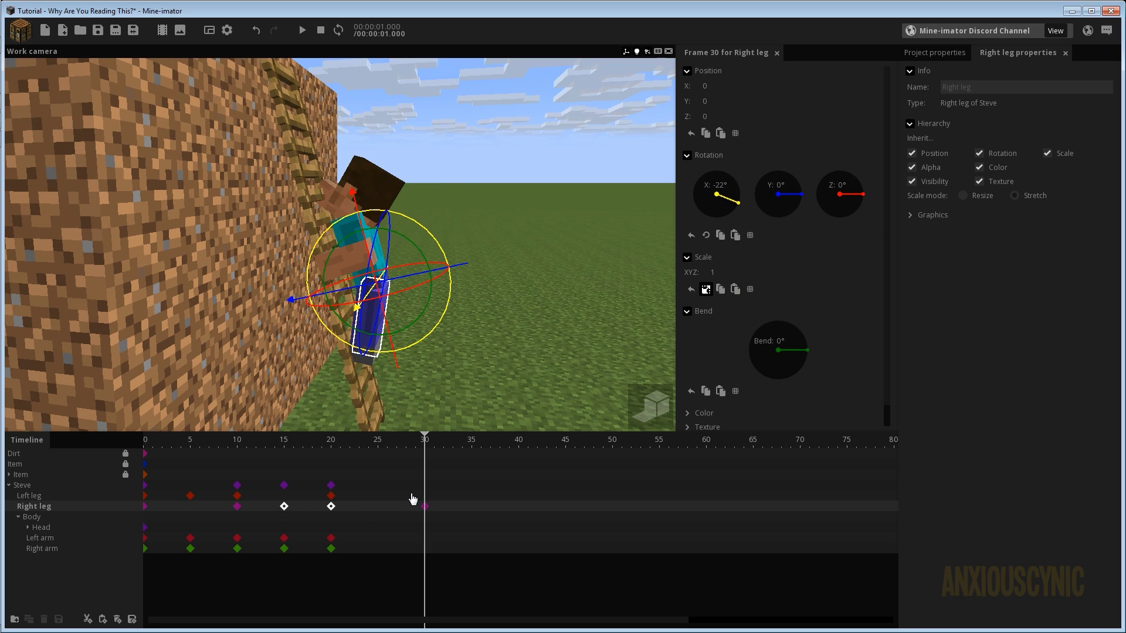
click(386, 496)
key(ctrl+v)
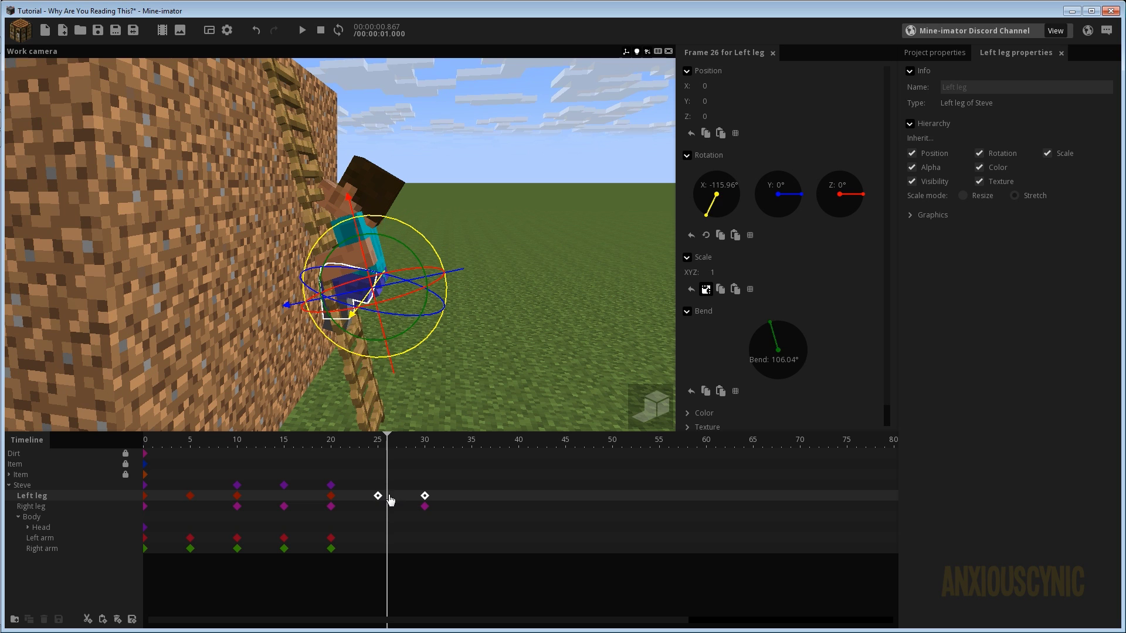
drag(388, 446, 429, 449)
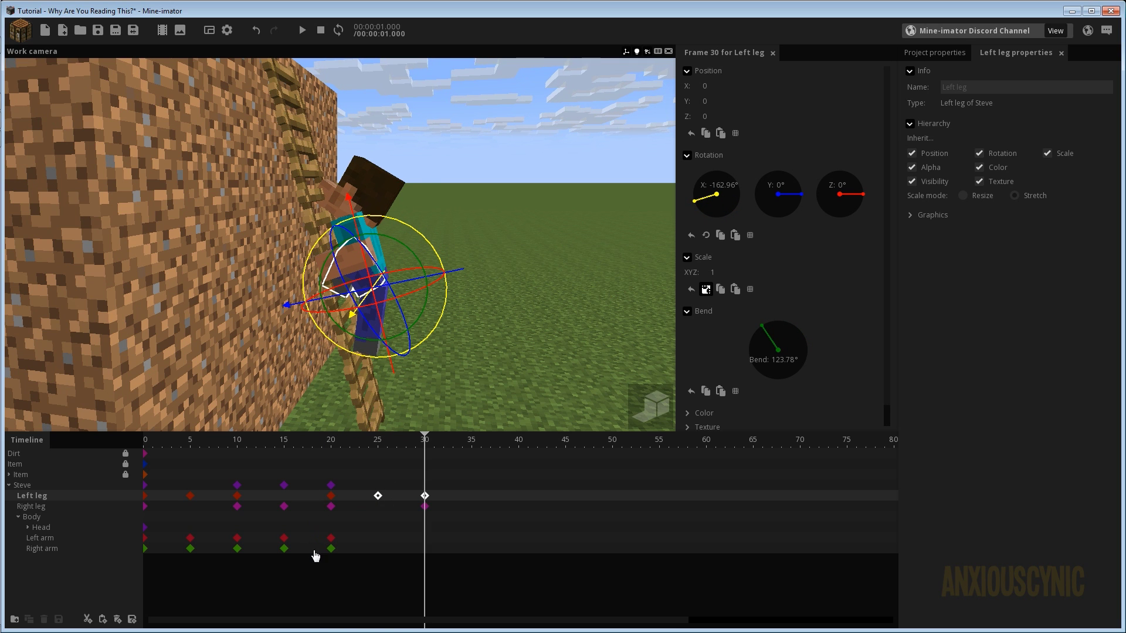
- Copy each arm's keyframes from frames 15 and 20 onto the opposite arm at frames 25 and 30
mouse_move(350, 531)
mouse_down()
mouse_move(273, 544)
mouse_move(335, 547)
mouse_up()
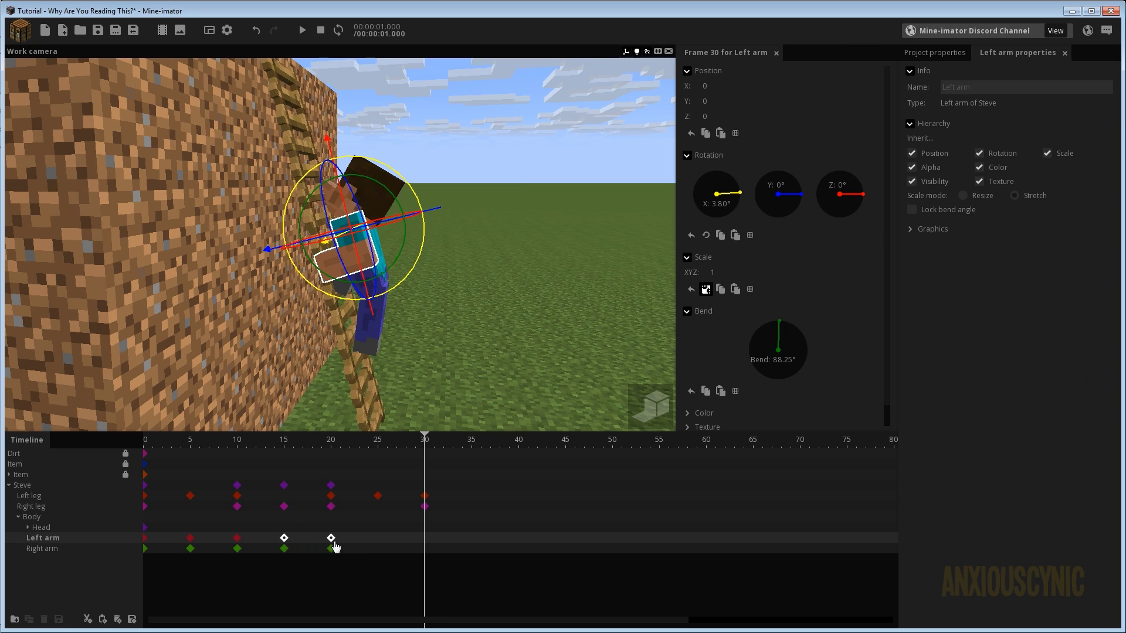
click(384, 550)
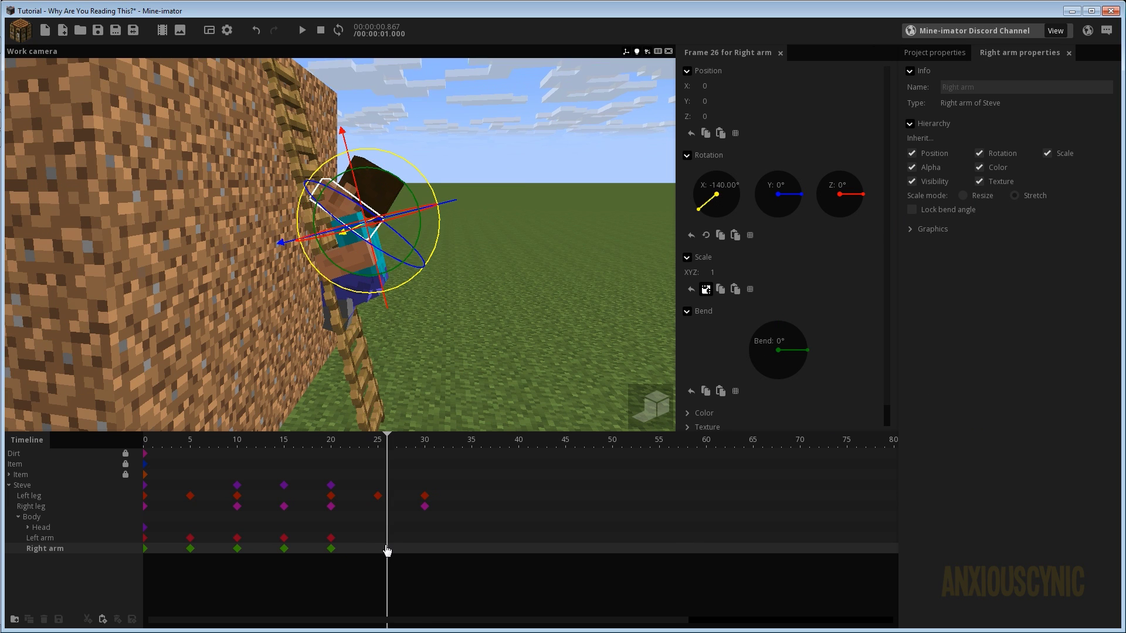
key(ctrl+v)
drag(342, 562, 296, 555)
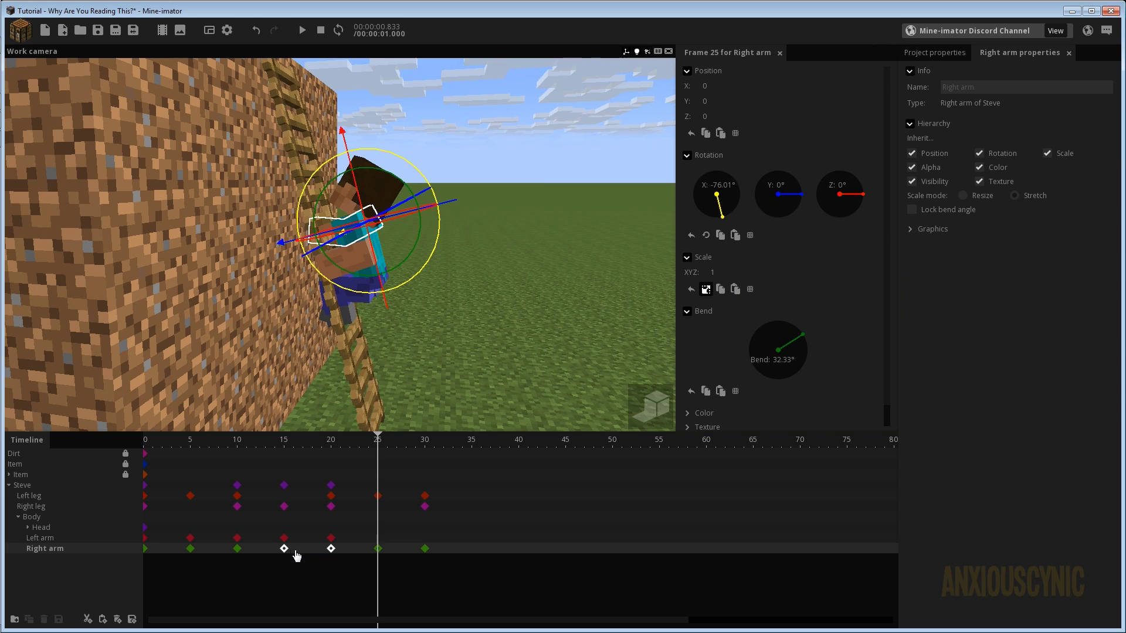
click(377, 537)
key(ctrl+v)
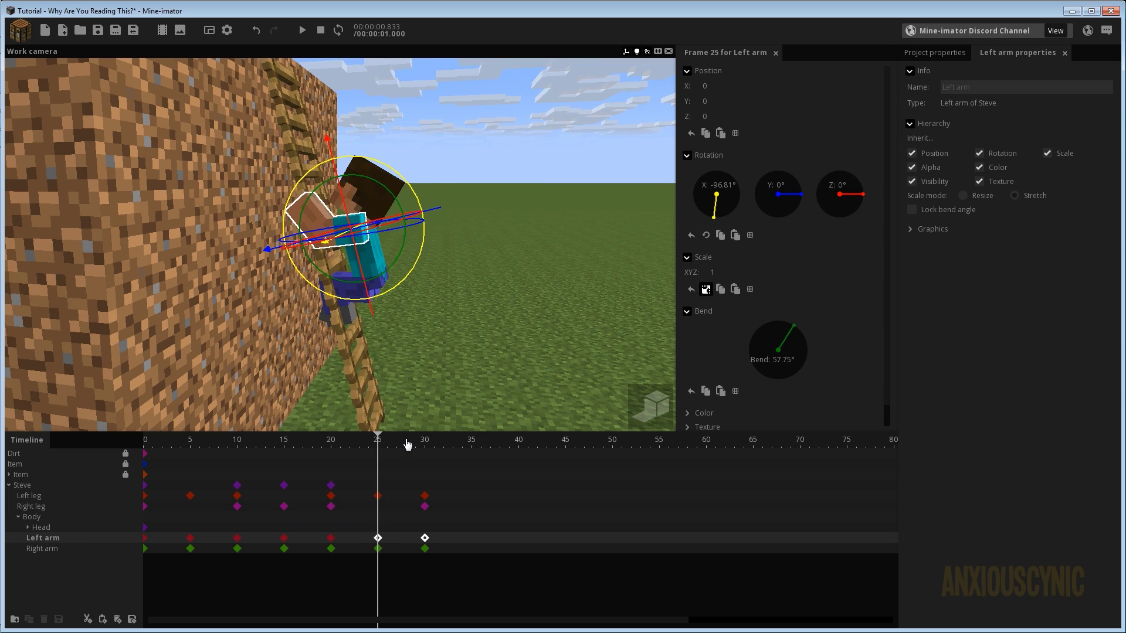
- Copy Steve's whole-body keyframes from frames 15 and 20 to frames 25 and 30
drag(381, 450, 345, 446)
drag(354, 484, 275, 489)
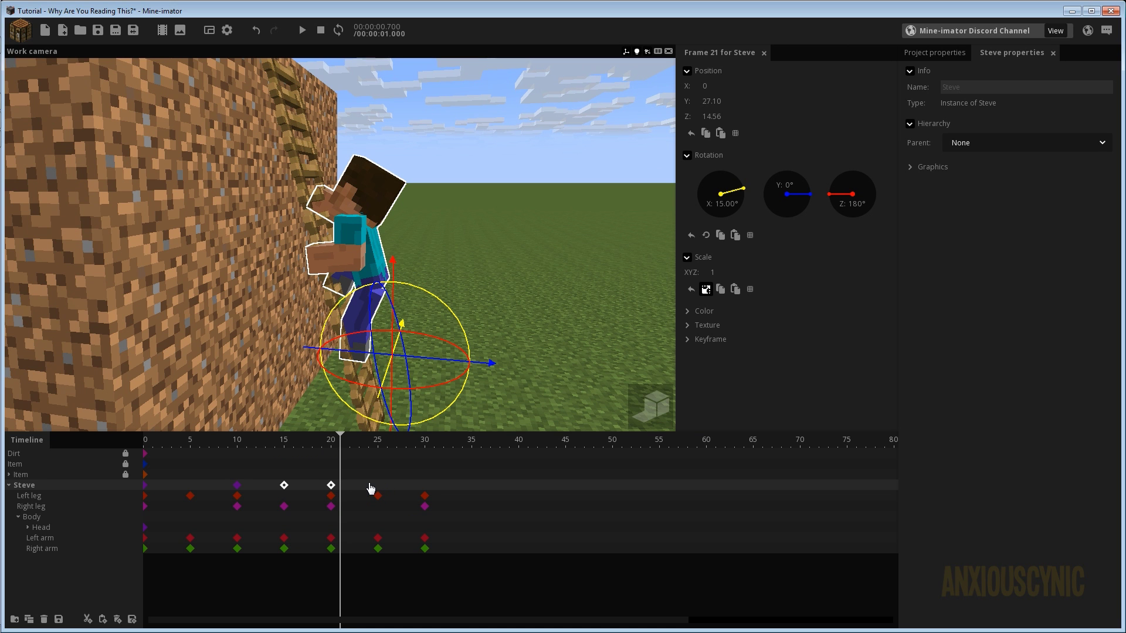
mouse_move(327, 449)
mouse_down()
mouse_move(244, 446)
mouse_move(415, 453)
mouse_move(331, 459)
mouse_up()
key(ctrl+v)
- Raise Steve's keyframes at frames 25 and 30 together, bringing frame 25 to a Z position of 21.36
drag(469, 387, 500, 272)
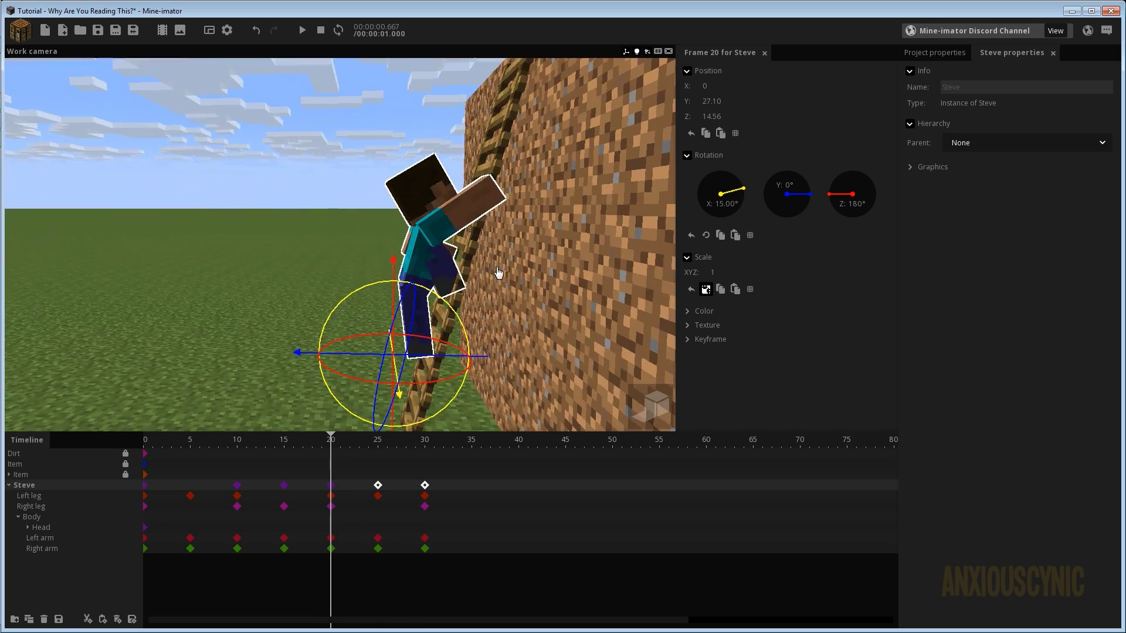
scroll(439, 234, up, 6)
middle_drag(450, 238, 383, 418)
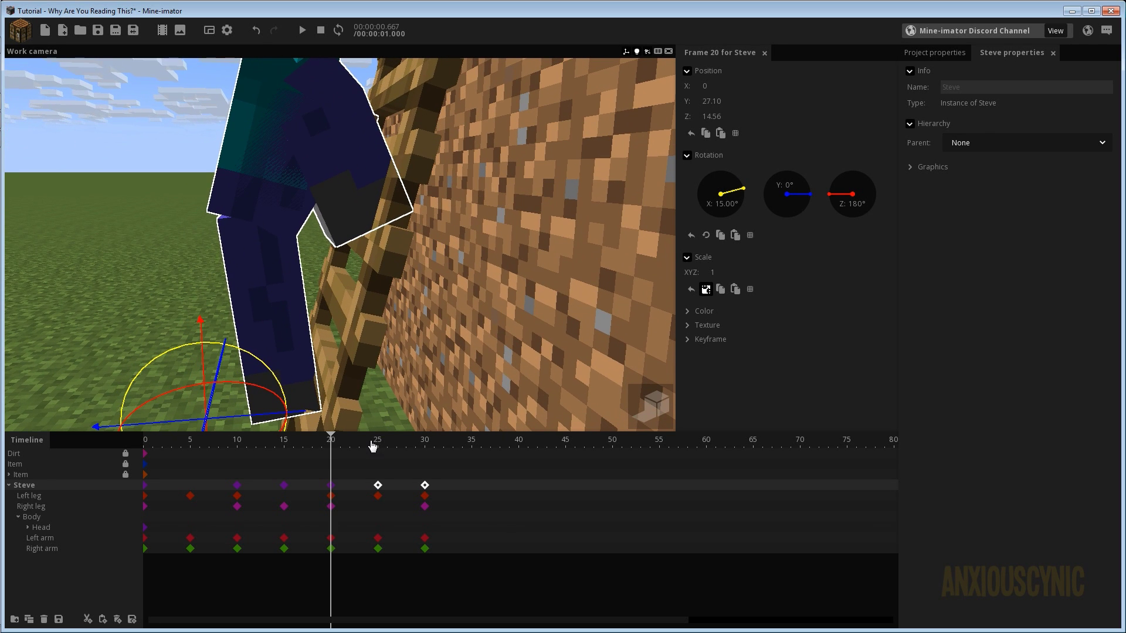
click(377, 447)
drag(377, 447, 383, 446)
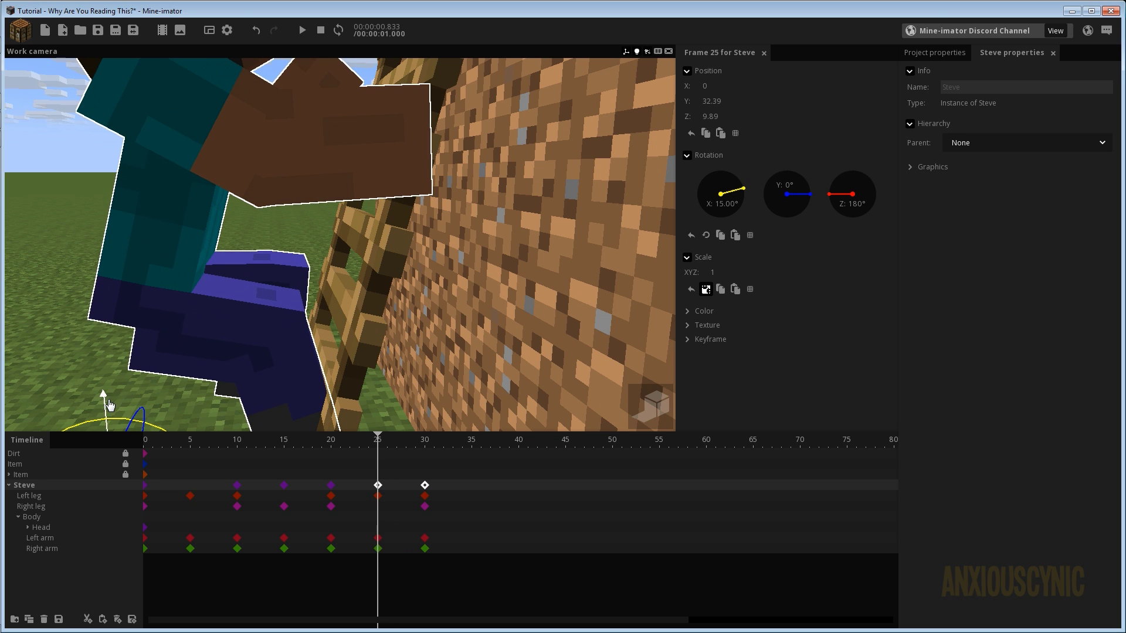
drag(110, 404, 152, 206)
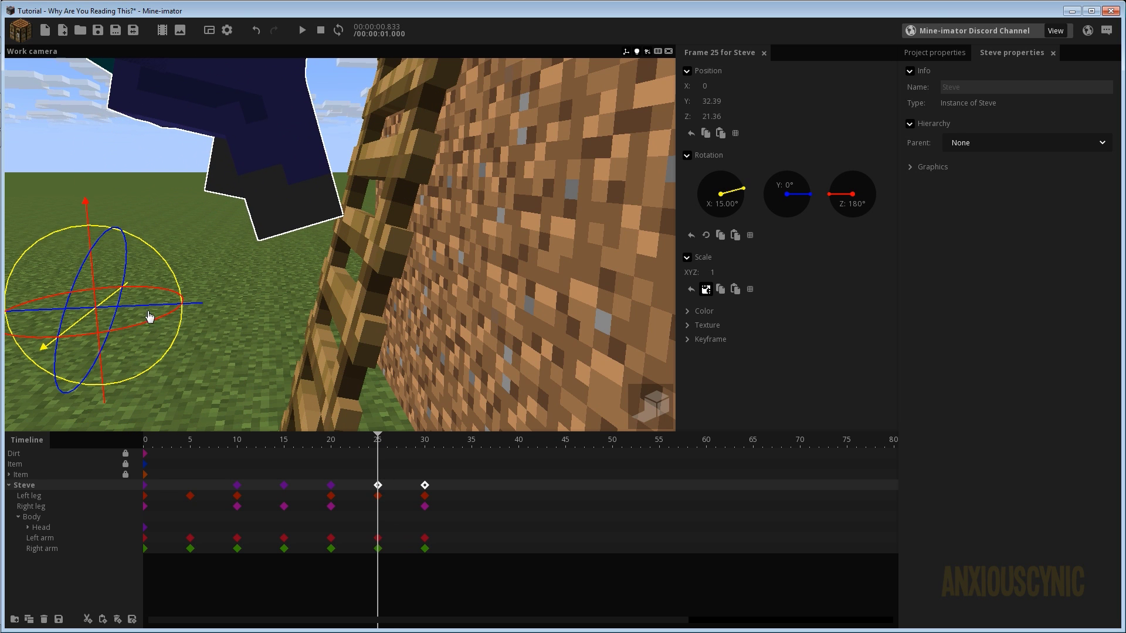
- Shift both raised Steve keyframes horizontally towards the ladder, bringing frame 25 to a Y position of about 29
drag(149, 317, 209, 312)
drag(335, 446, 378, 478)
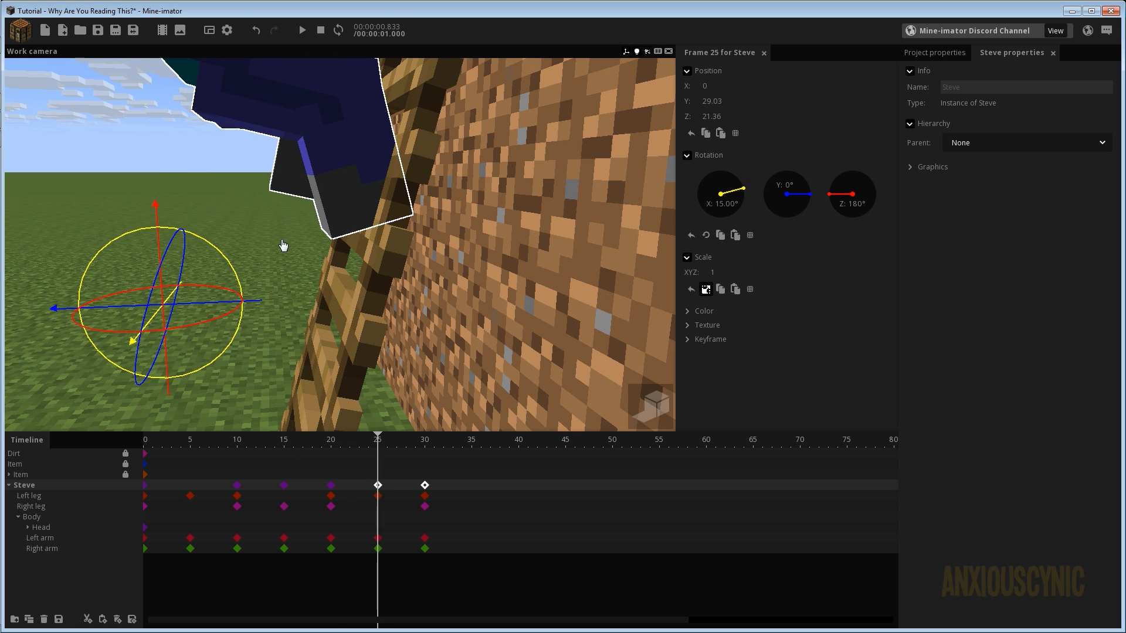
drag(212, 310, 204, 312)
- Save the project and play the climb from frame 0
drag(356, 448, 410, 449)
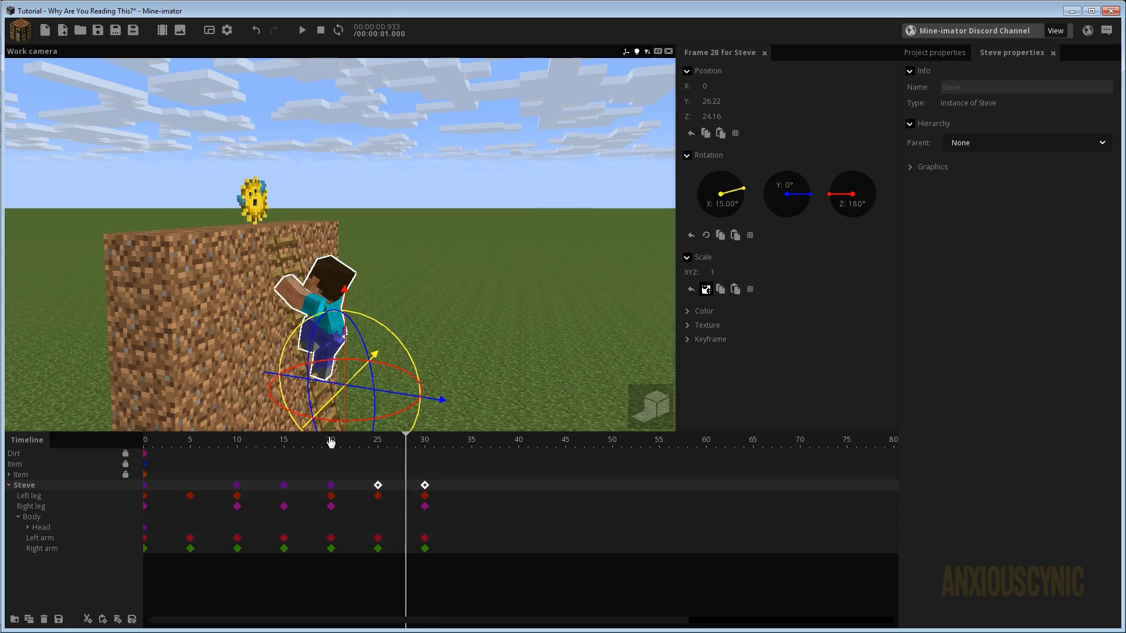
drag(329, 442, 125, 427)
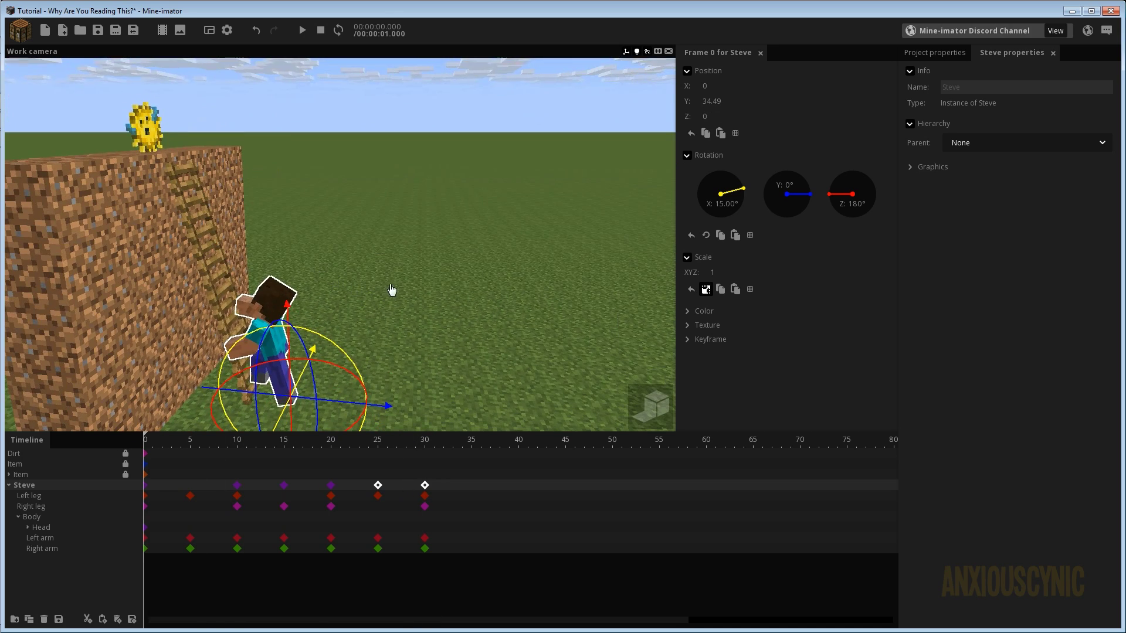
key(ctrl+s)
key(space)
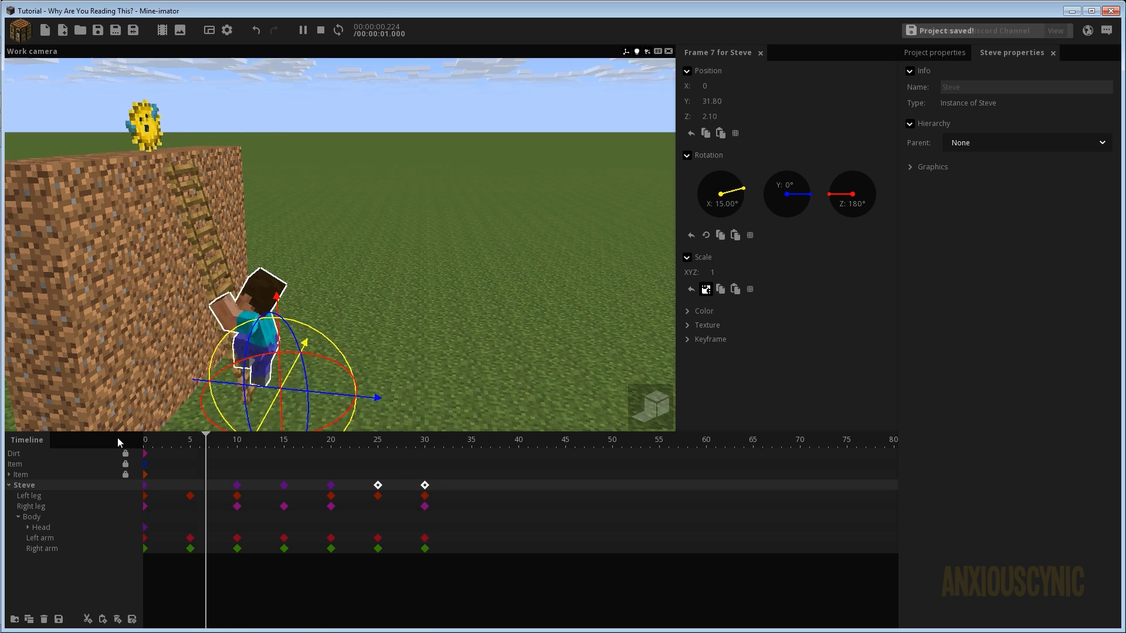
key(space)
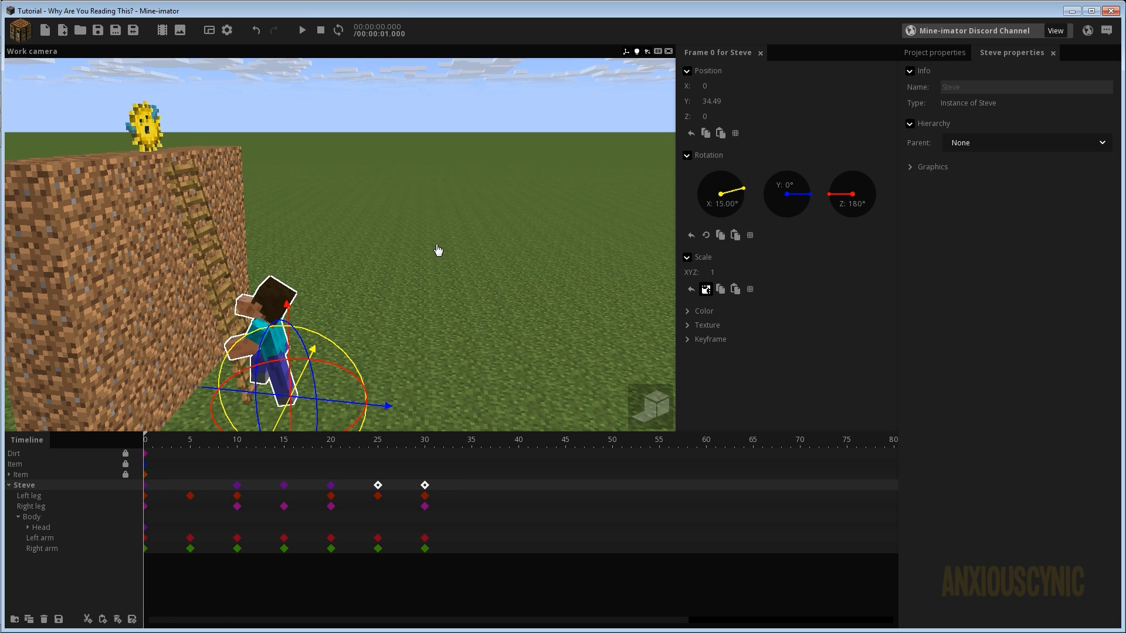
- Deselect Steve and examine his climbing pose at frames 10 and 16 from close up and from farther away
mouse_move(413, 244)
mouse_down()
mouse_move(446, 242)
mouse_move(418, 227)
mouse_up()
mouse_move(414, 238)
middle_down()
mouse_move(440, 235)
mouse_move(414, 238)
middle_up()
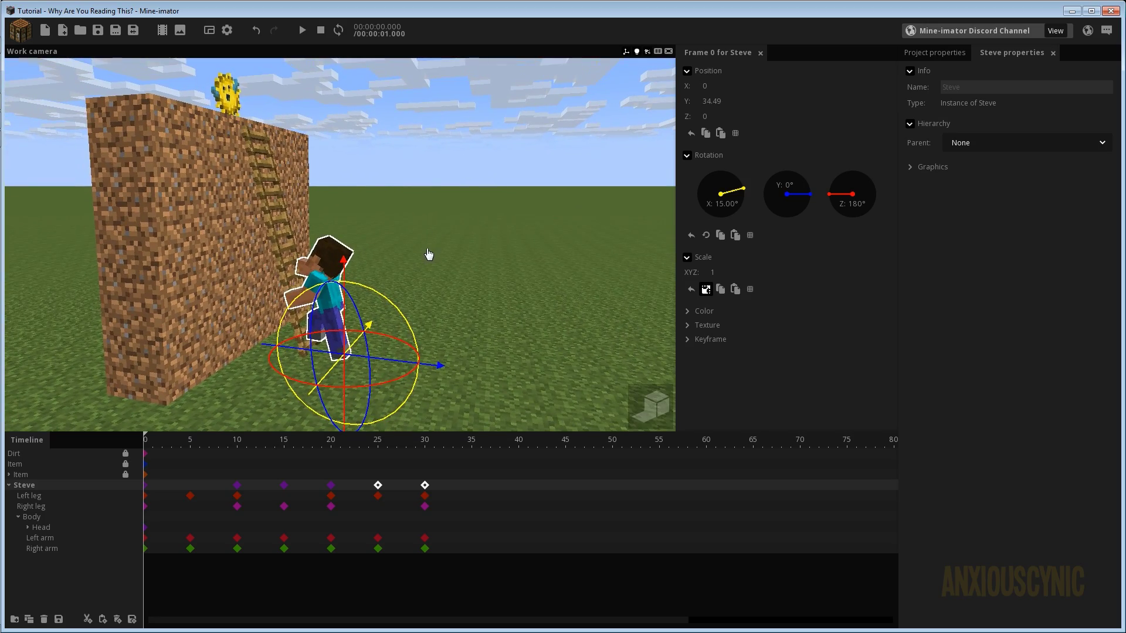
click(429, 254)
right_drag(509, 252, 389, 237)
right_drag(510, 293, 495, 279)
mouse_move(220, 445)
mouse_down()
mouse_move(252, 455)
mouse_move(236, 455)
mouse_up()
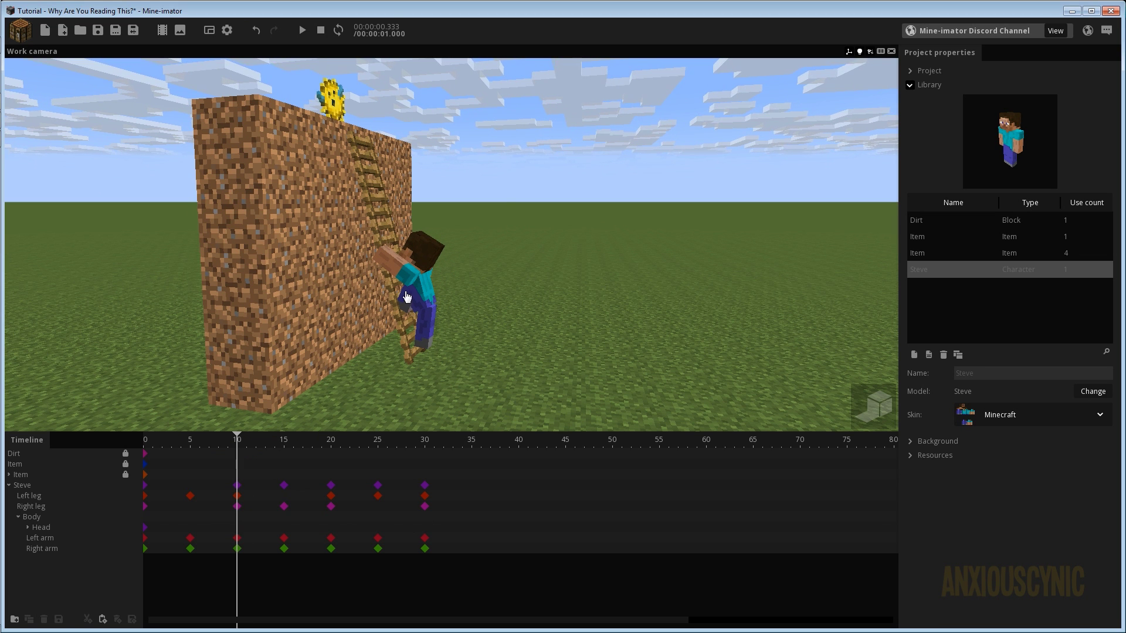
mouse_move(454, 305)
mouse_down()
mouse_move(410, 303)
mouse_move(432, 302)
mouse_up()
scroll(431, 302, up, 2)
right_drag(412, 286, 412, 286)
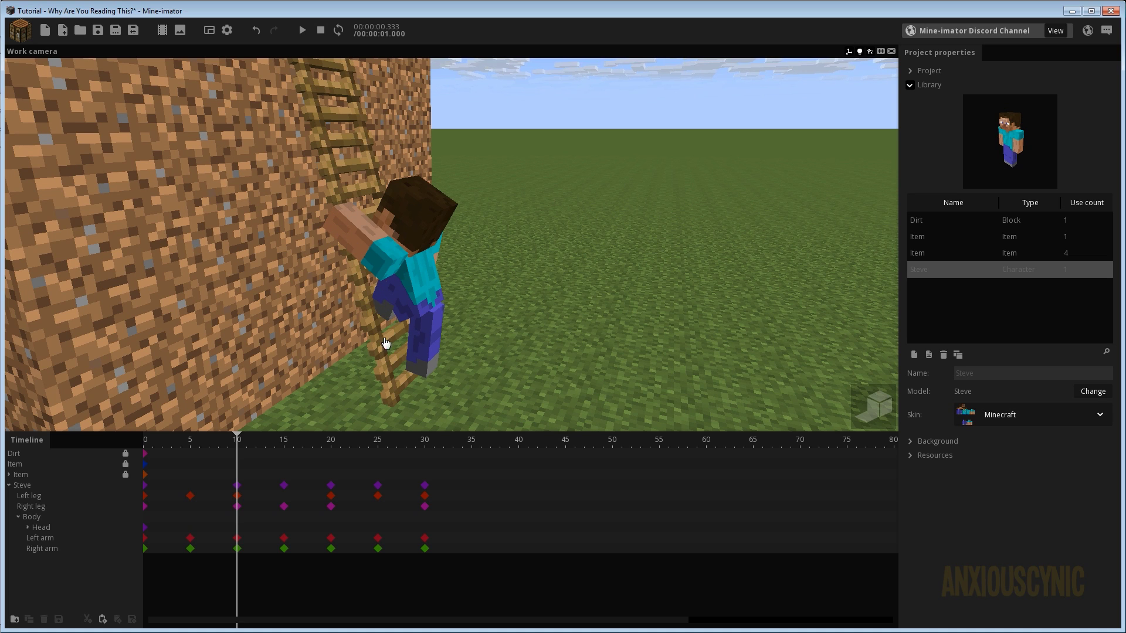
drag(259, 448, 294, 439)
drag(409, 262, 454, 235)
scroll(409, 262, down, 4)
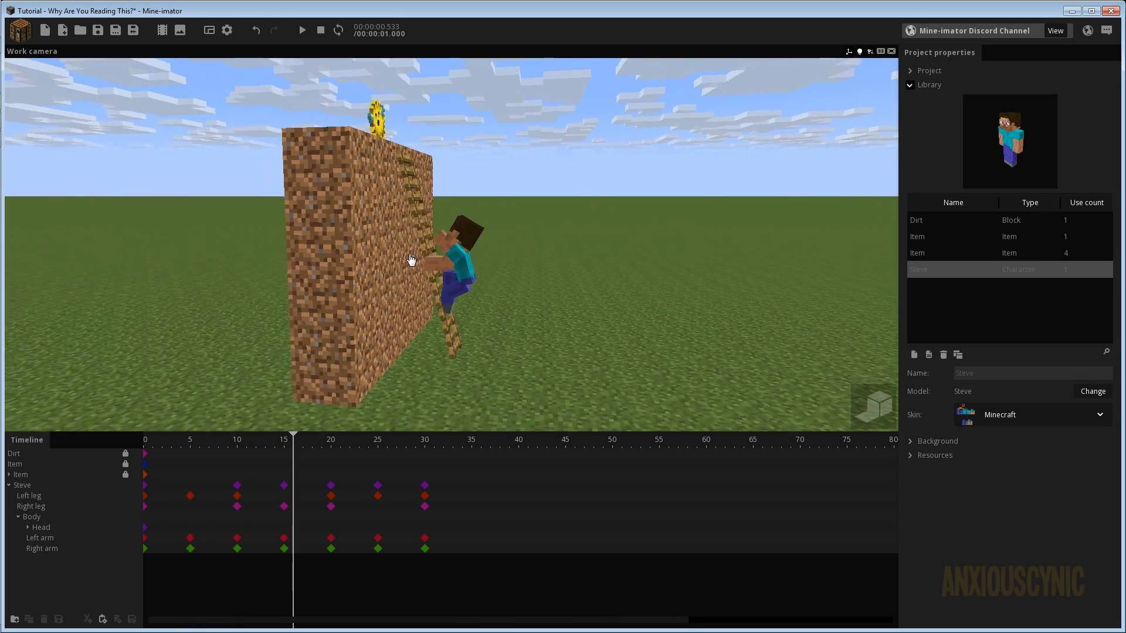
right_drag(409, 261, 426, 258)
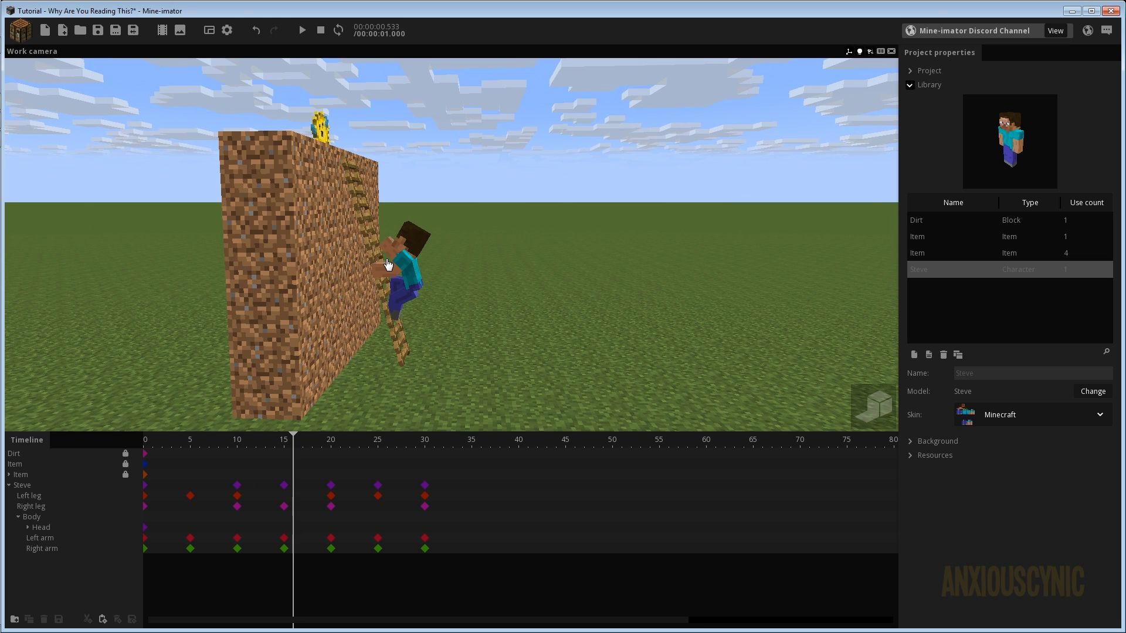
- Replay the climb from the start with the whole wall in view and check Steve's motion up the ladder
drag(266, 446, 156, 442)
key(space)
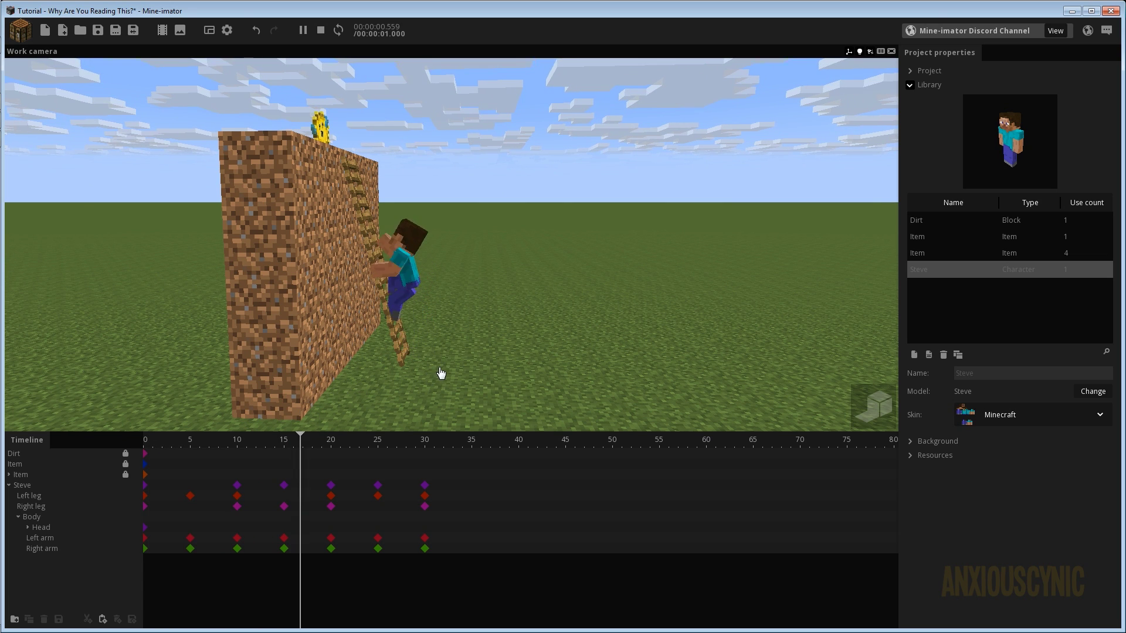
key(space)
key(space)
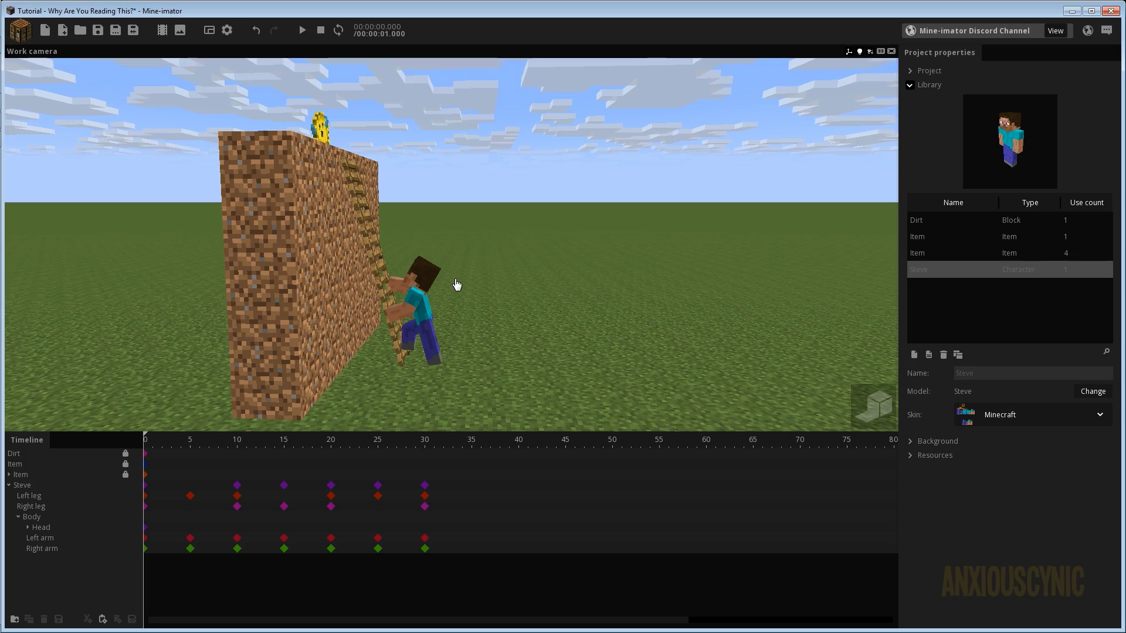
right_drag(456, 284, 462, 296)
scroll(455, 284, up, 3)
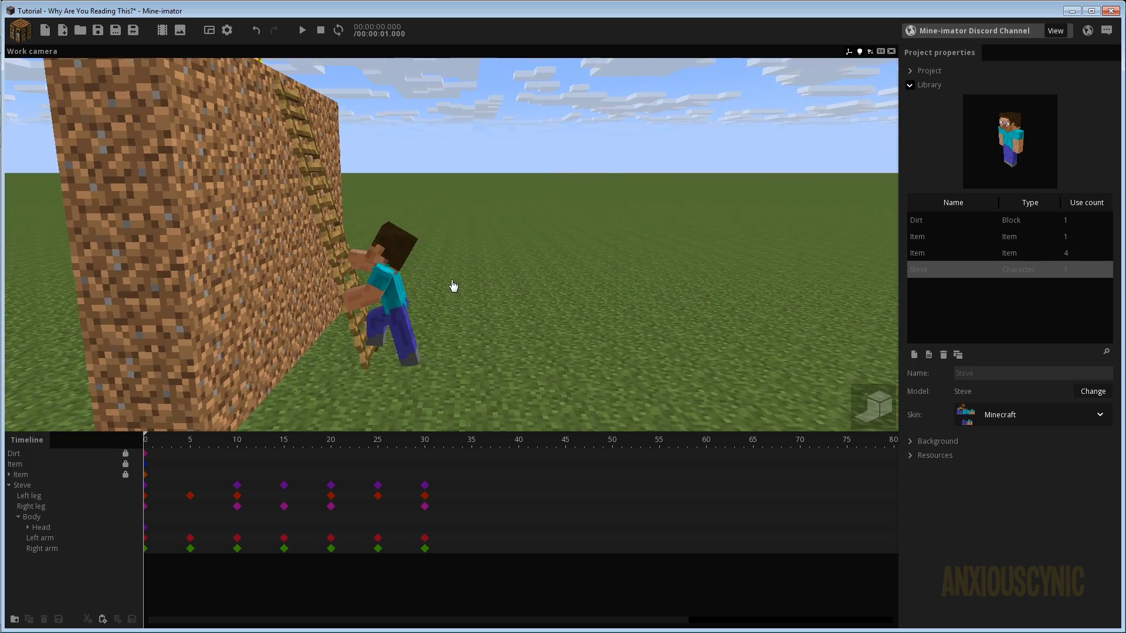
scroll(453, 286, down, 5)
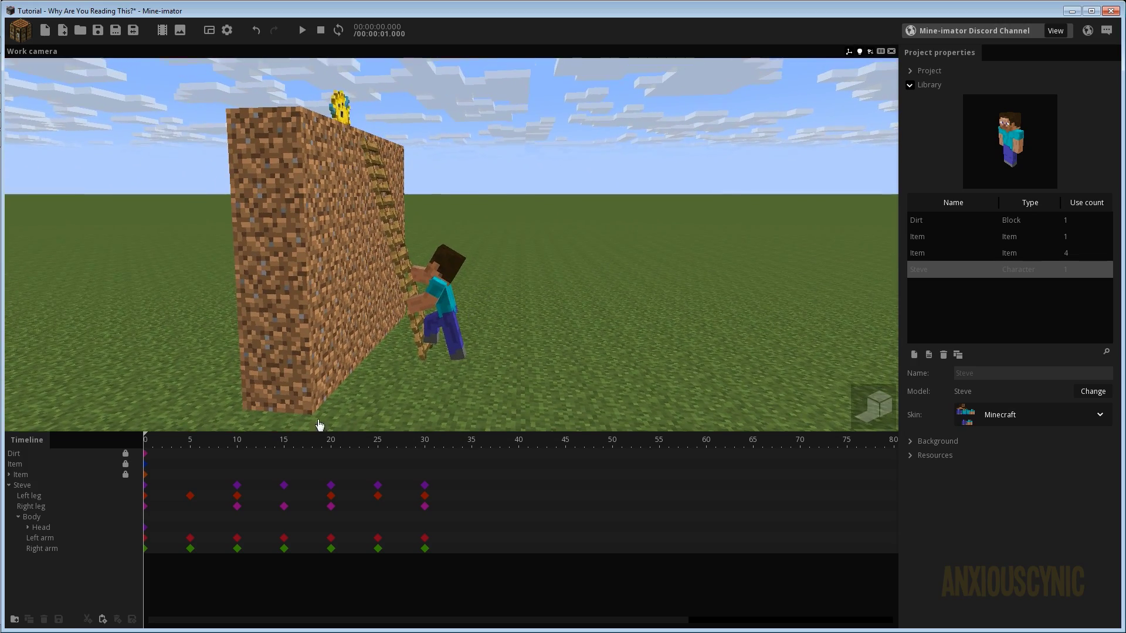
key(space)
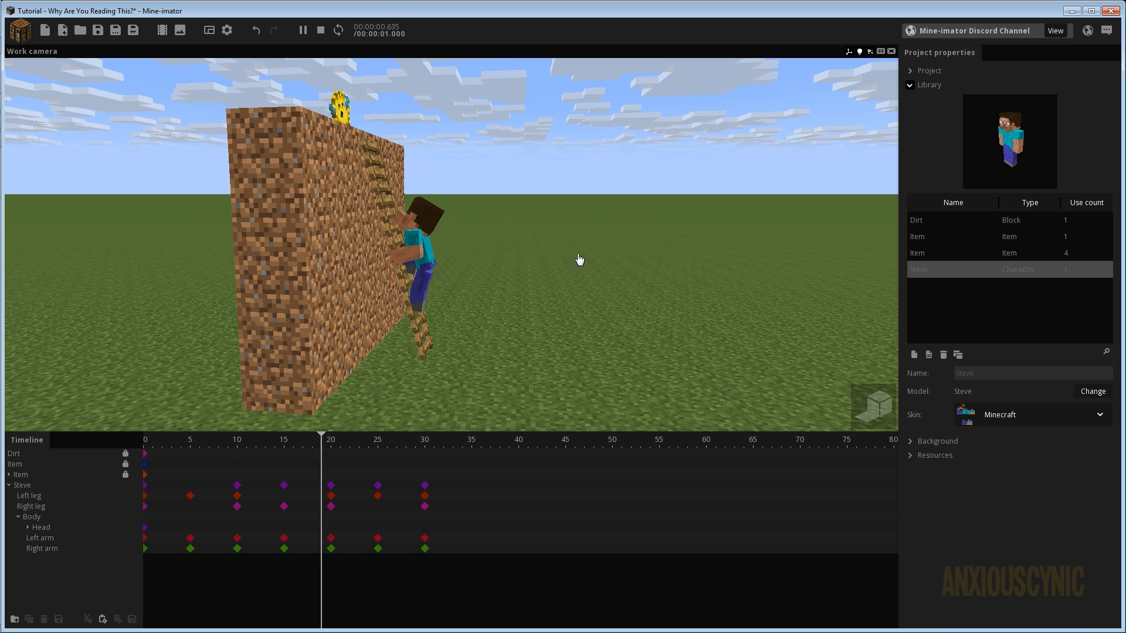
key(space)
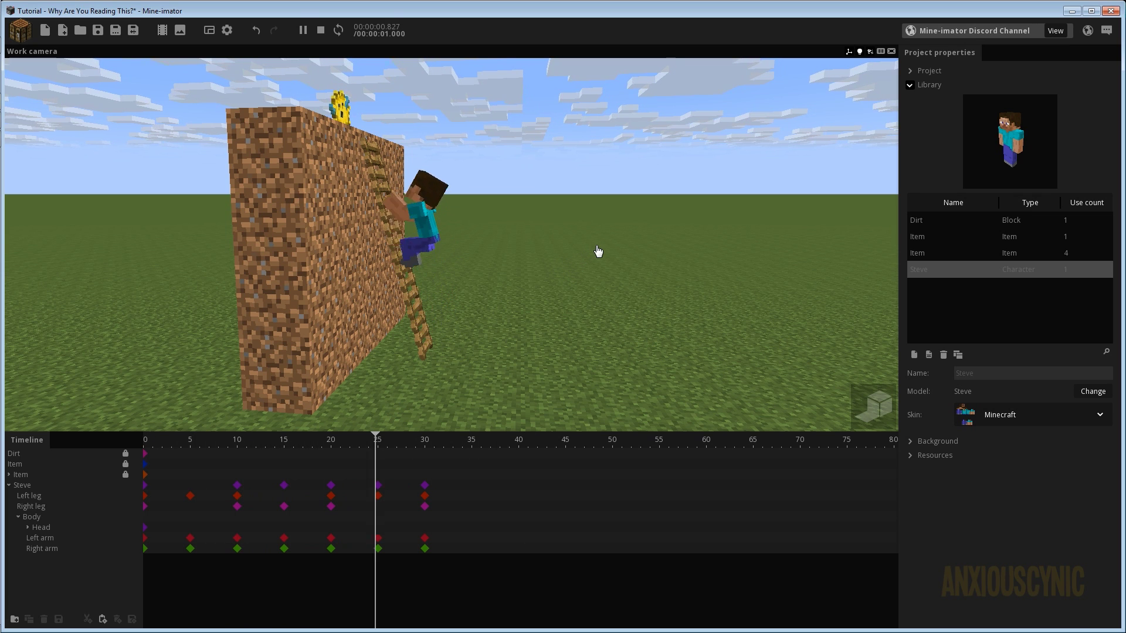